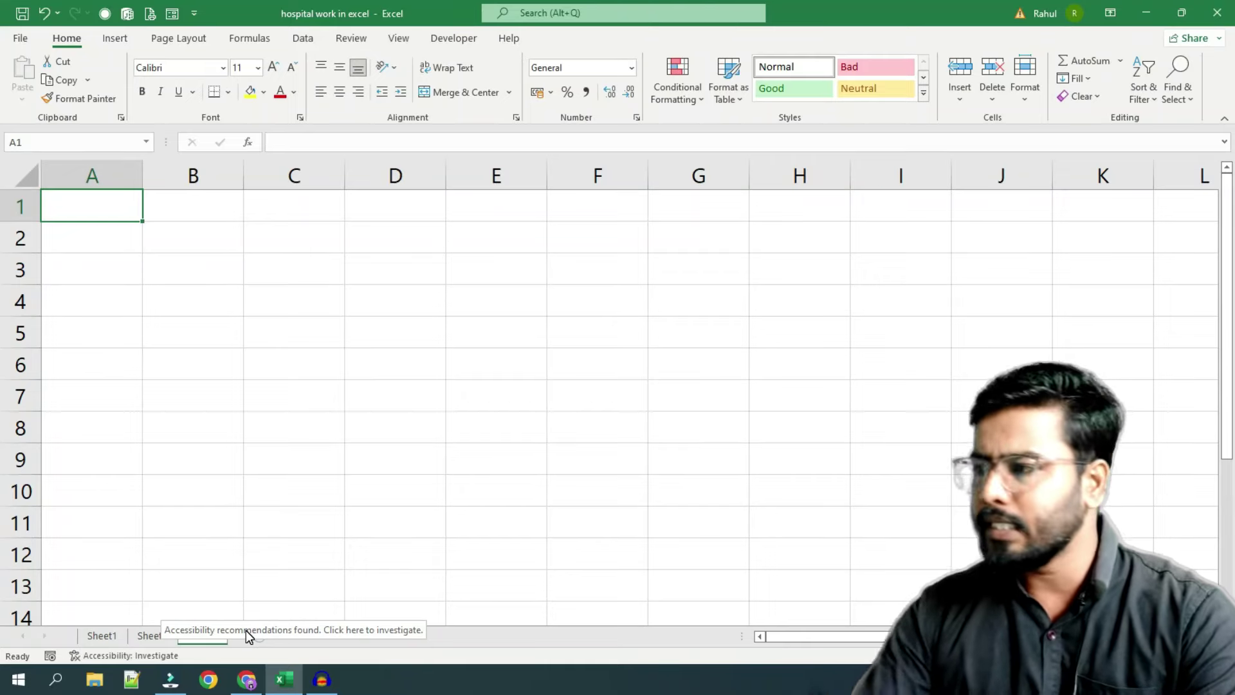
Enter the headers Patient Id, Patient Name, Age, Admit Date and Ward in A3:E3
{"action": "left_click", "coordinate": [68, 269]}
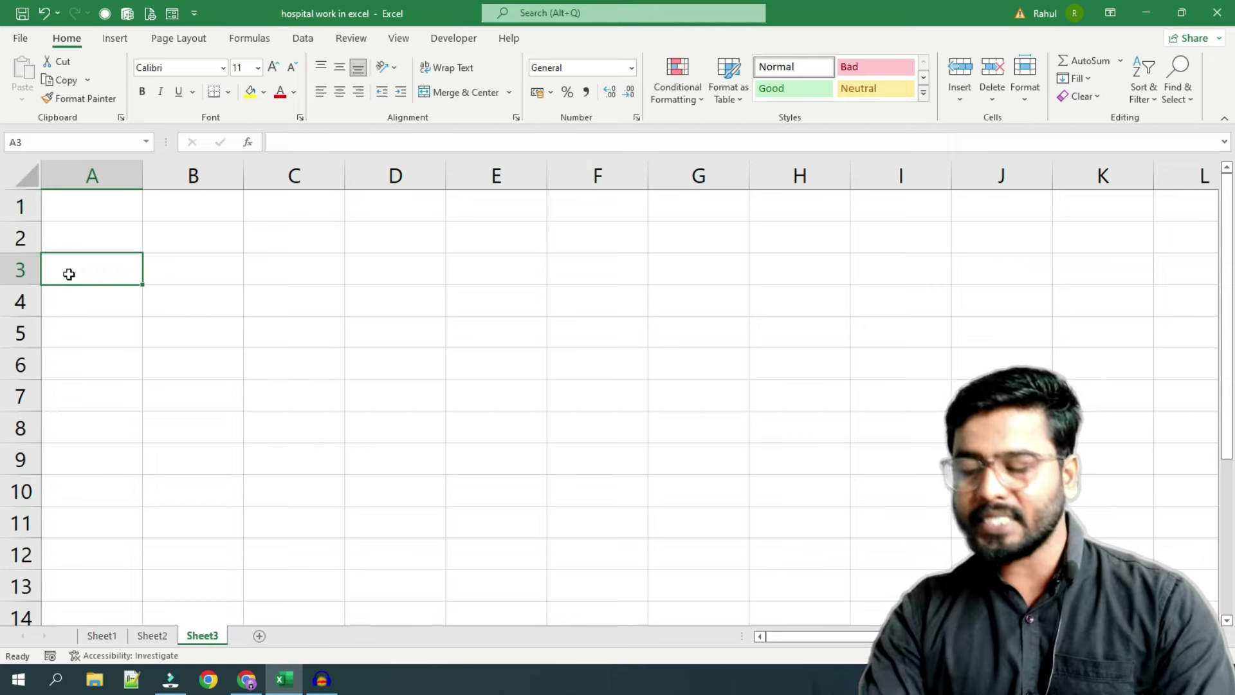
{"action": "type", "text": "Patient Id"}
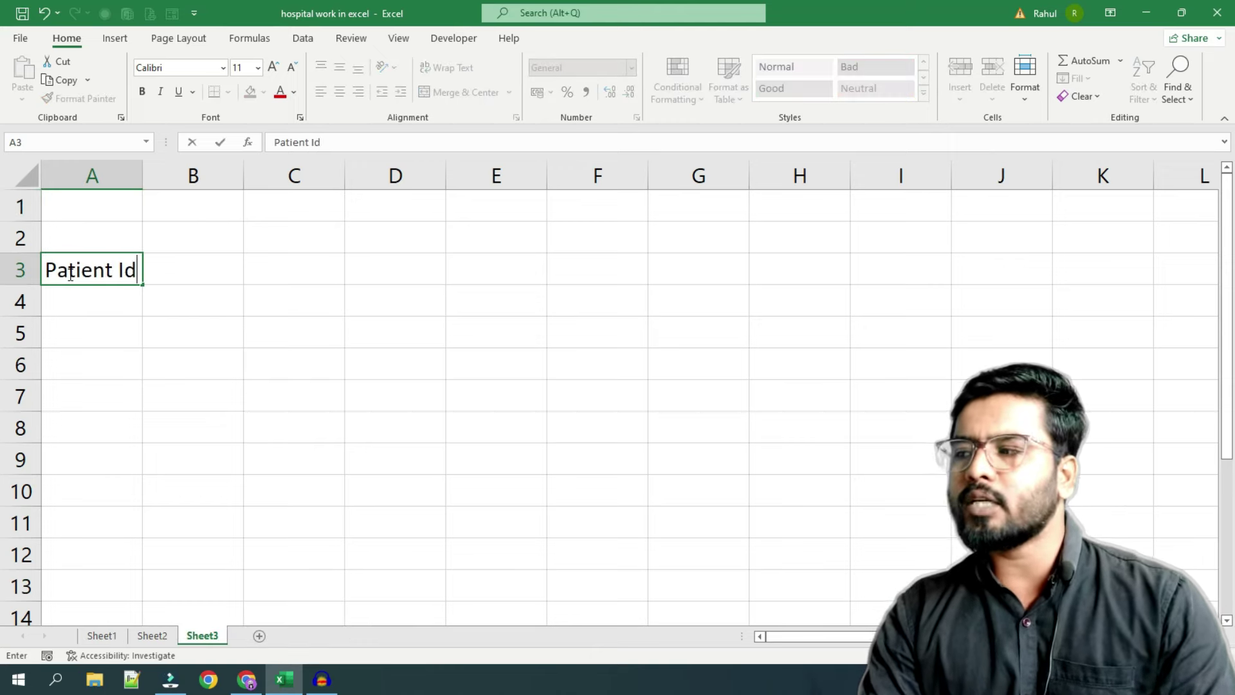
{"action": "key", "text": "Tab"}
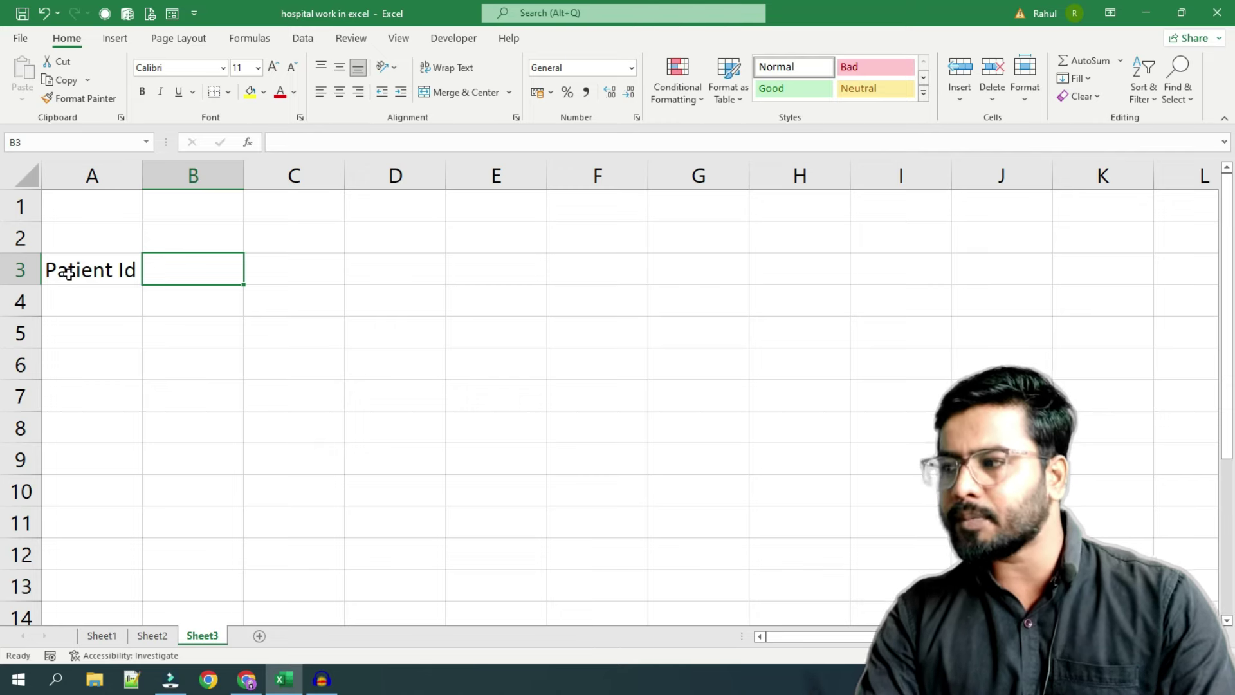
{"action": "type", "text": "Patient Name"}
{"action": "key", "text": "Tab"}
{"action": "type", "text": "Age"}
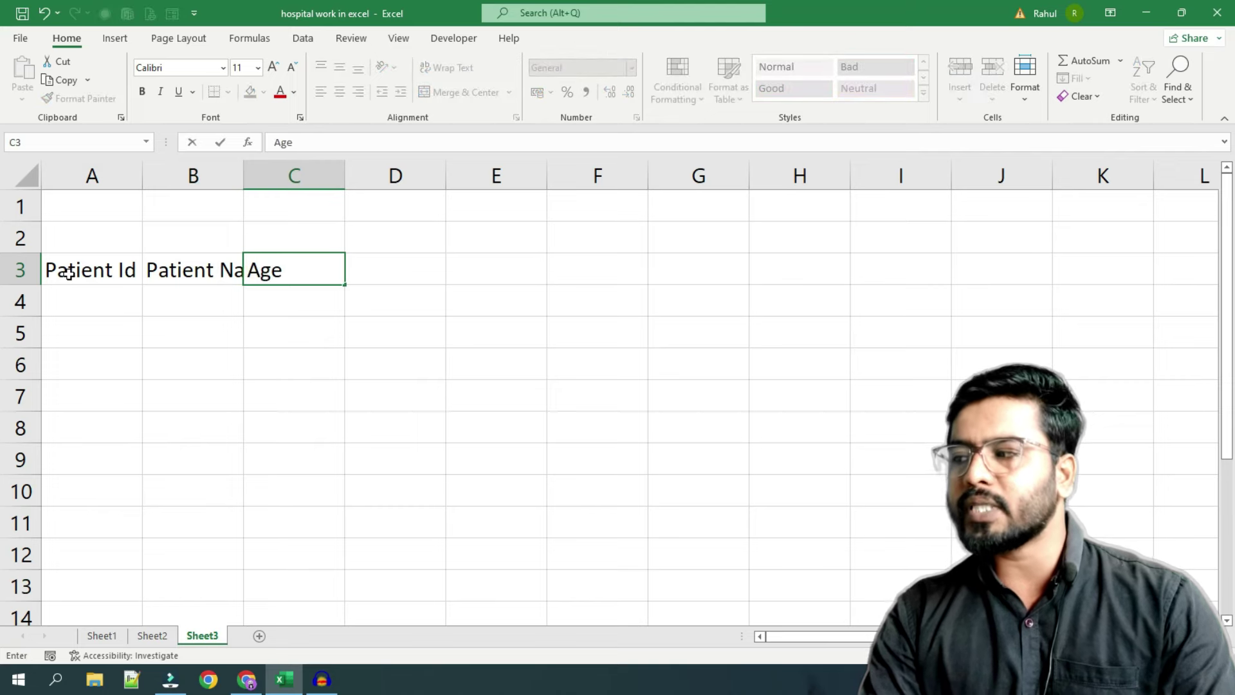
{"action": "key", "text": "Tab"}
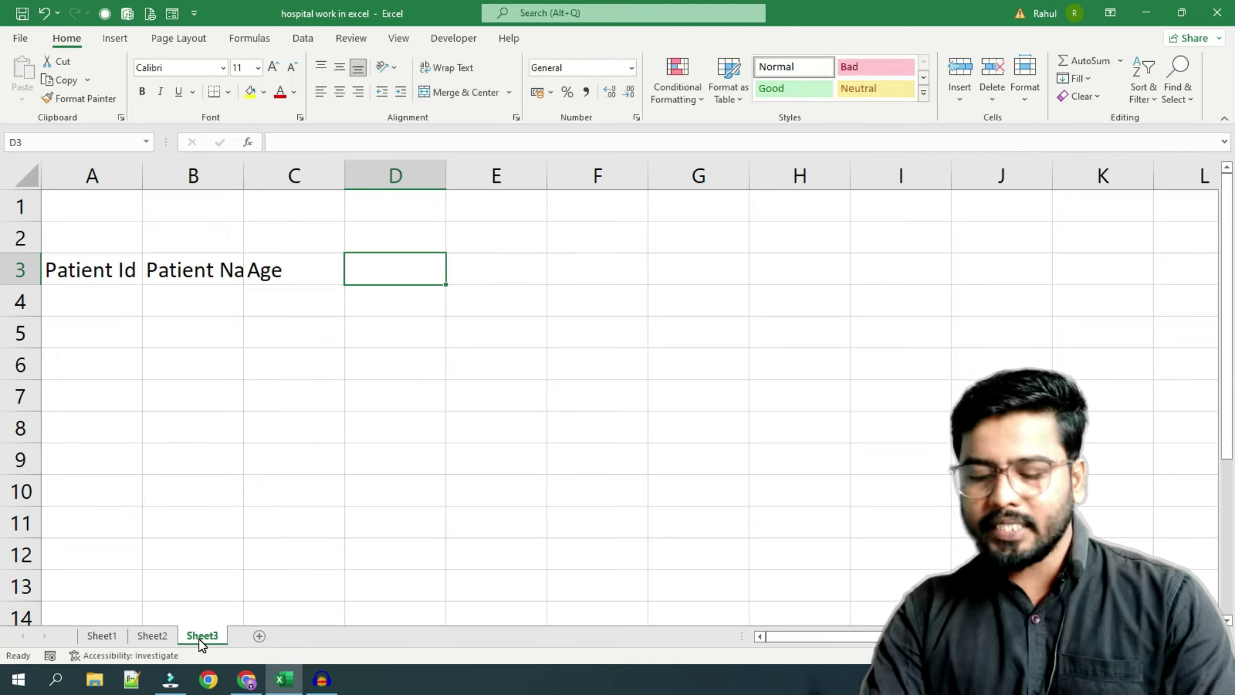
{"action": "type", "text": "Admit"}
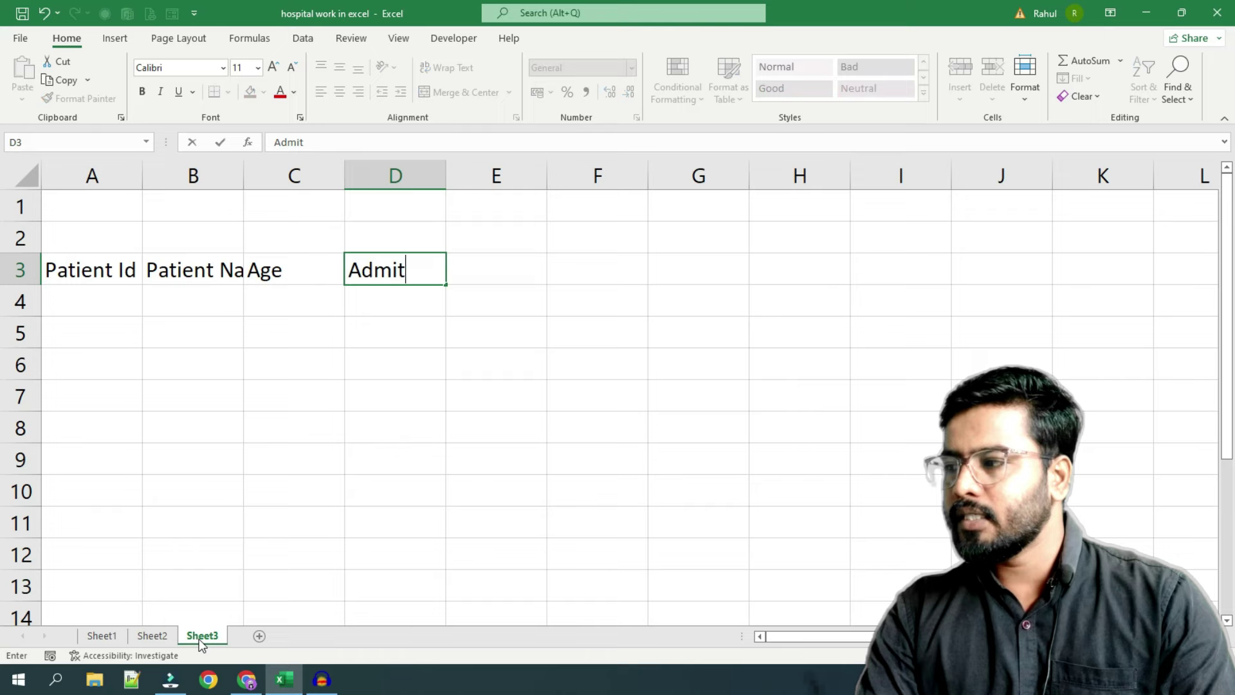
{"action": "type", "text": " Date"}
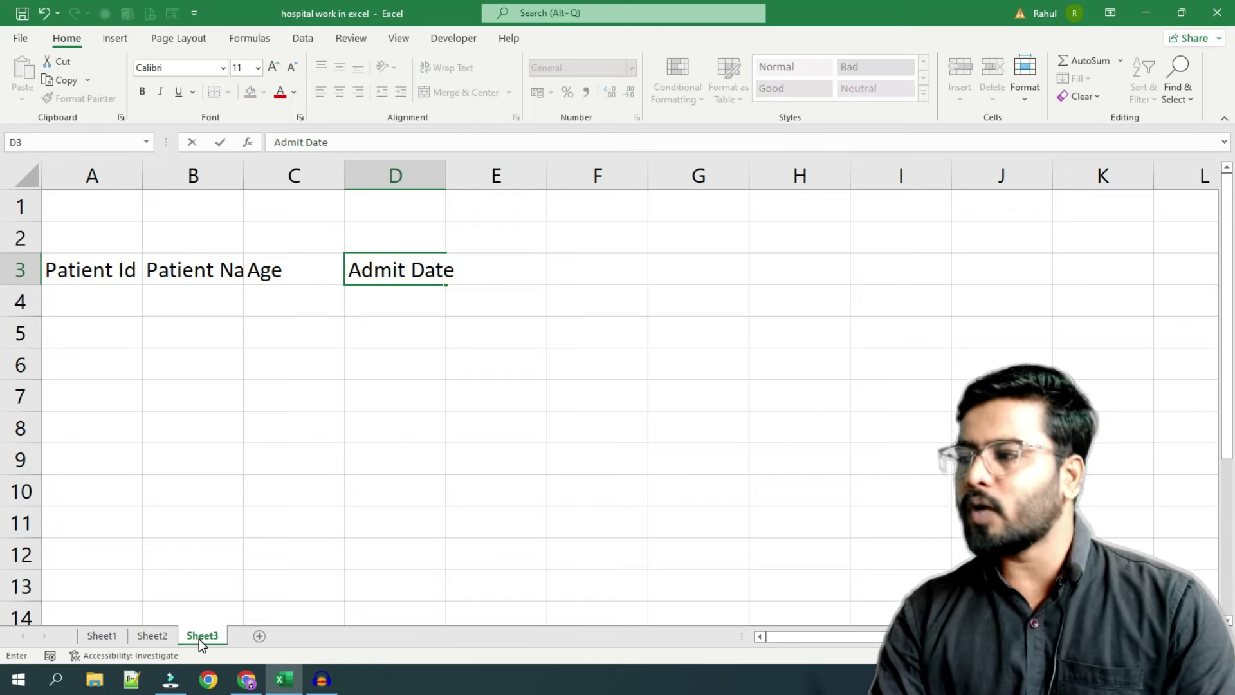
{"action": "key", "text": "Tab"}
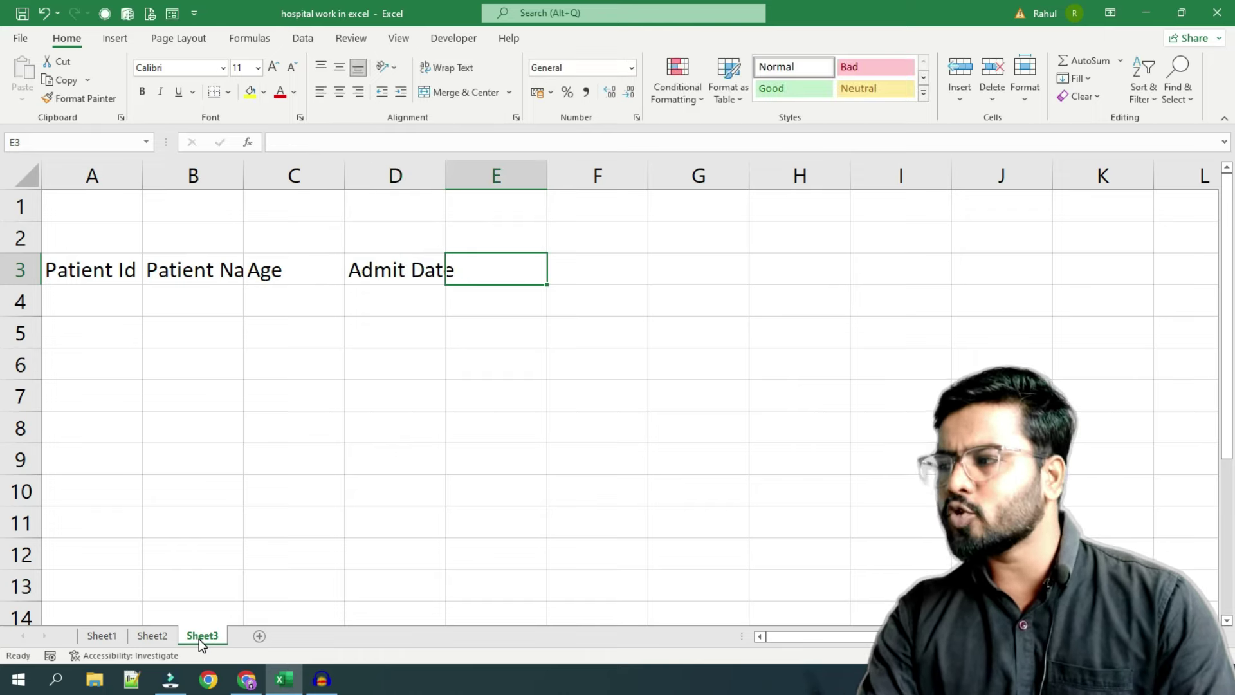
{"action": "type", "text": "Ward"}
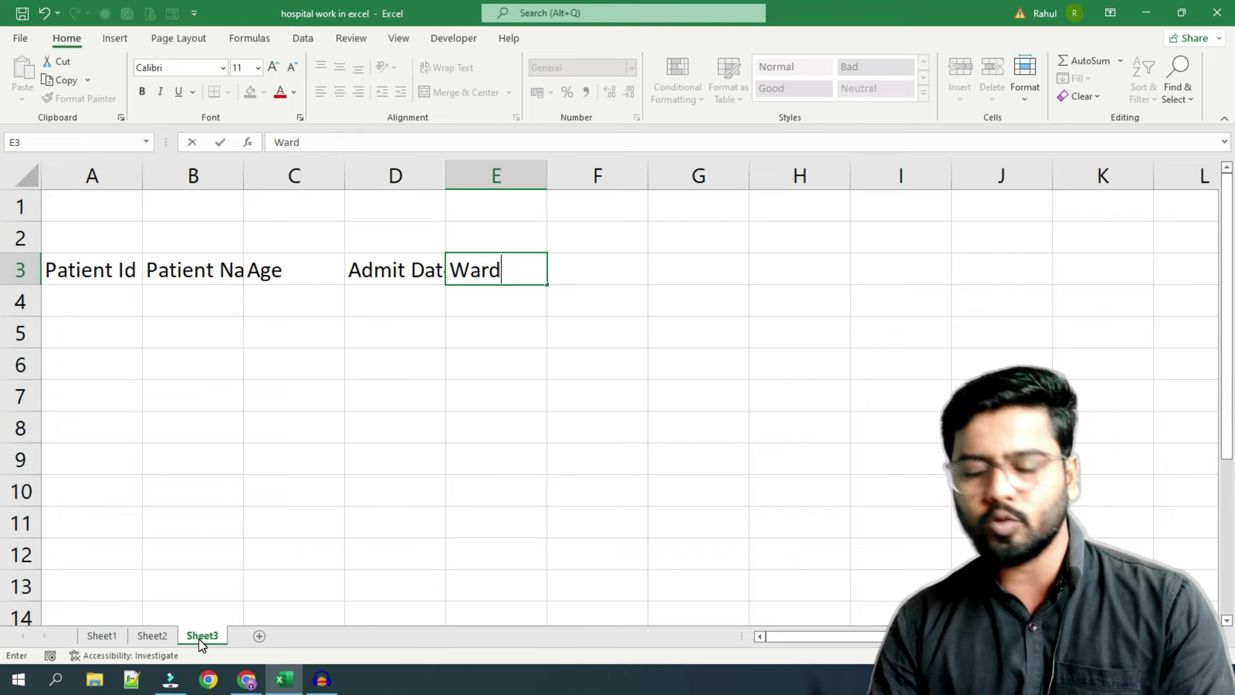
{"action": "key", "text": "Tab"}
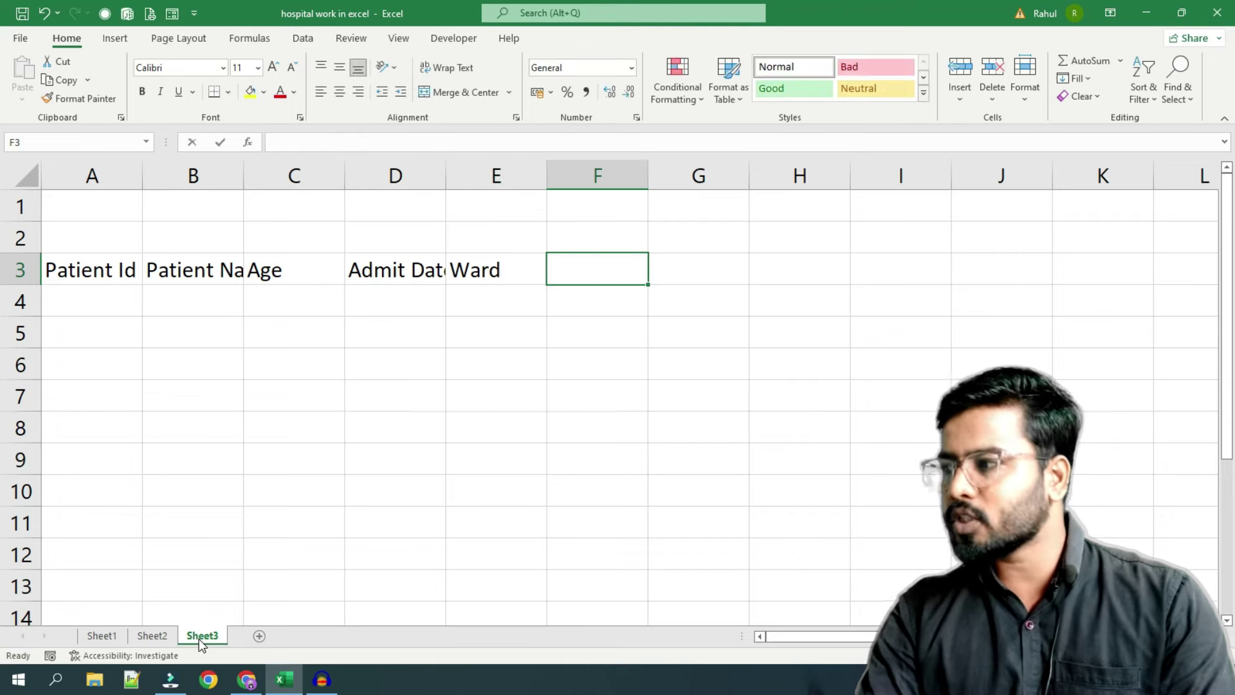
Add headers Discharge Date, Total Days, Ward Charge, Doctor Fee and Total Amount in F3:J3
{"action": "type", "text": "Discharge"}
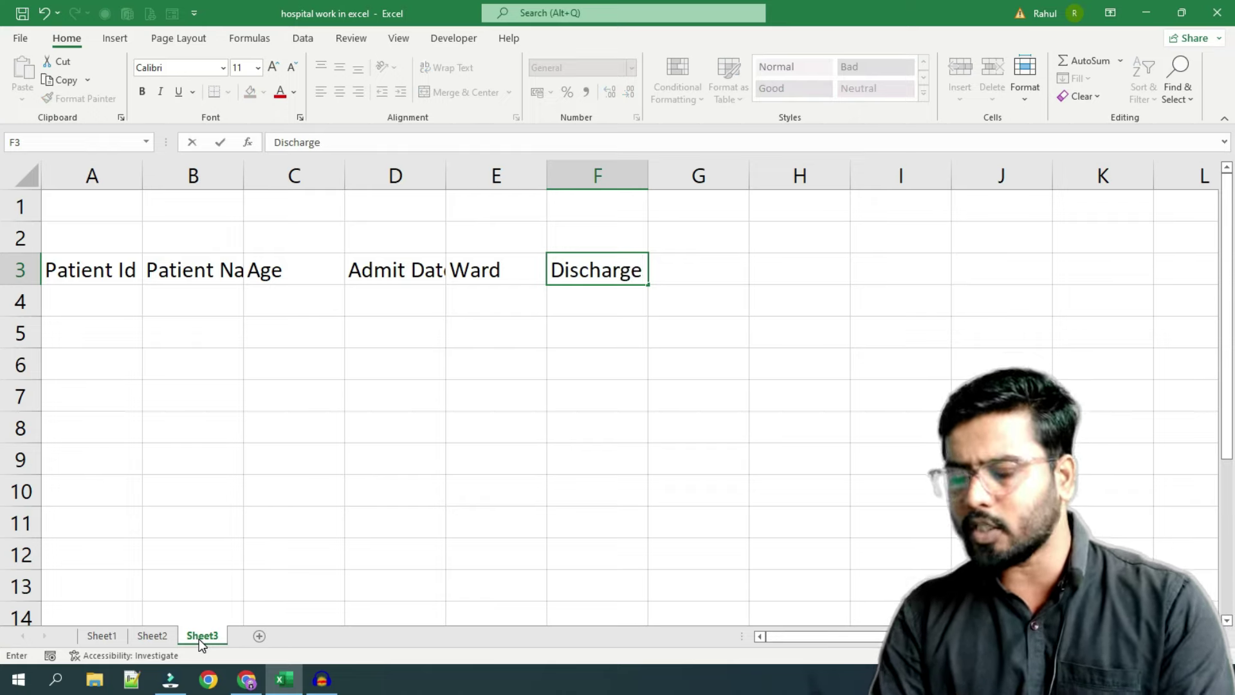
{"action": "type", "text": " Date"}
{"action": "key", "text": "Tab"}
{"action": "type", "text": "Total Day"}
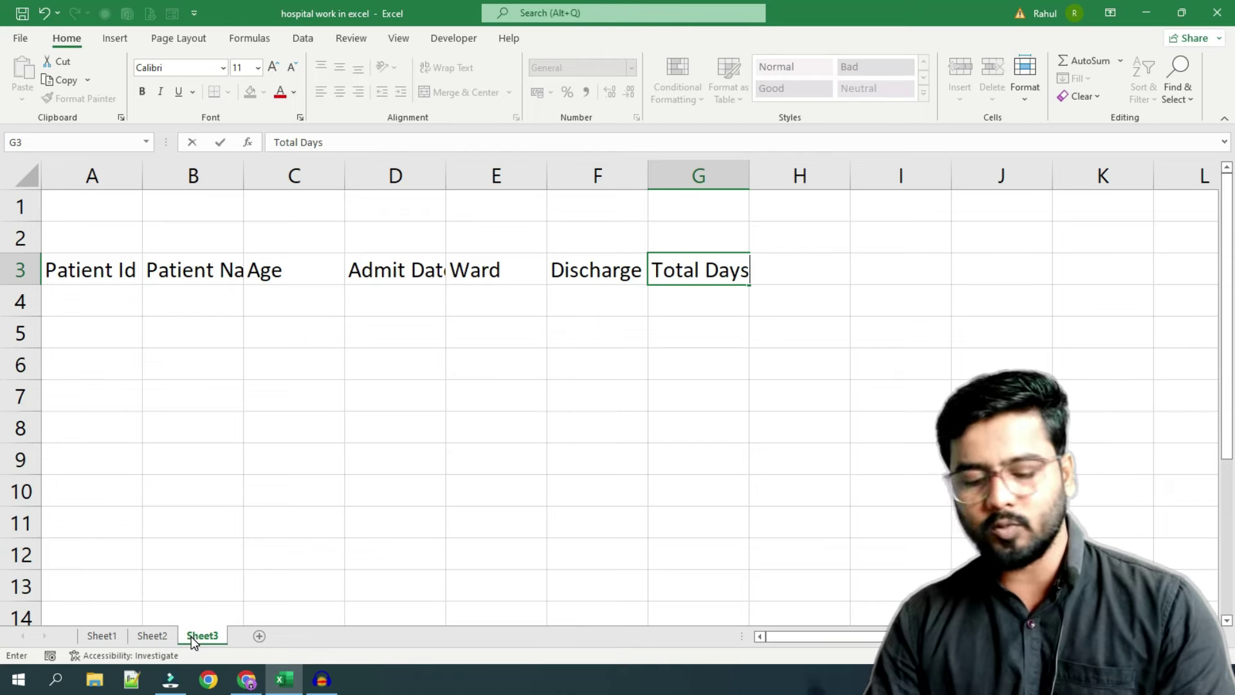
{"action": "key", "text": "Tab"}
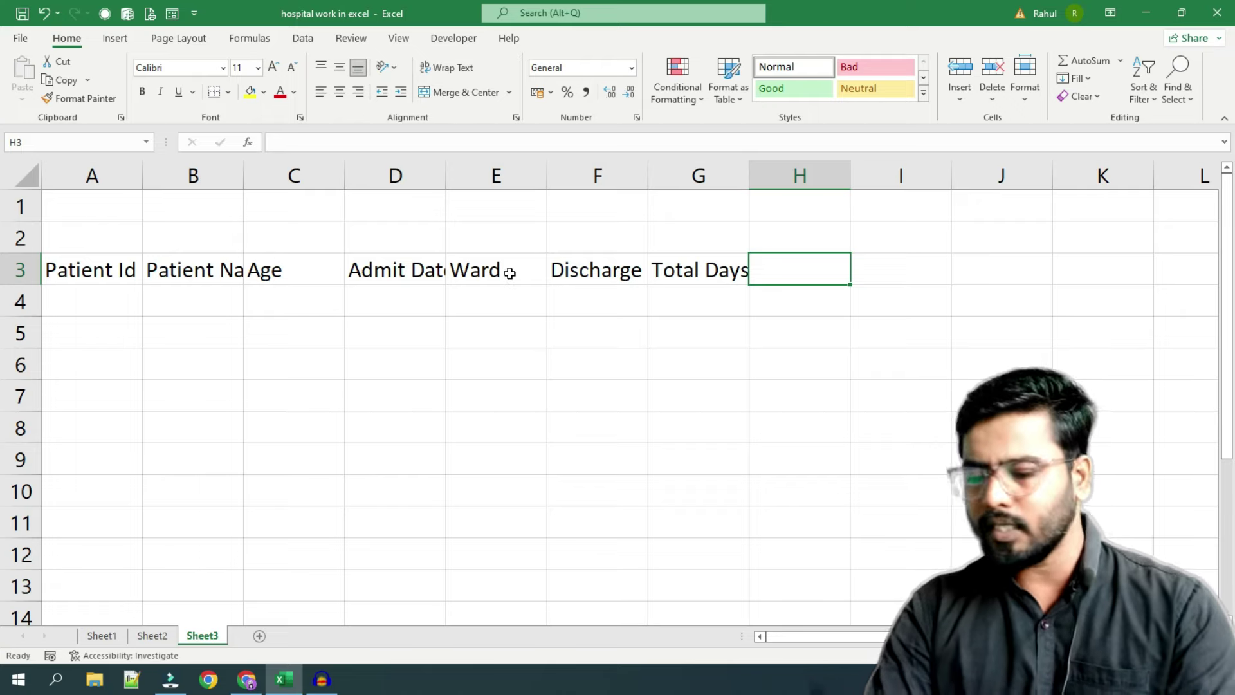
{"action": "type", "text": "Ward Charge"}
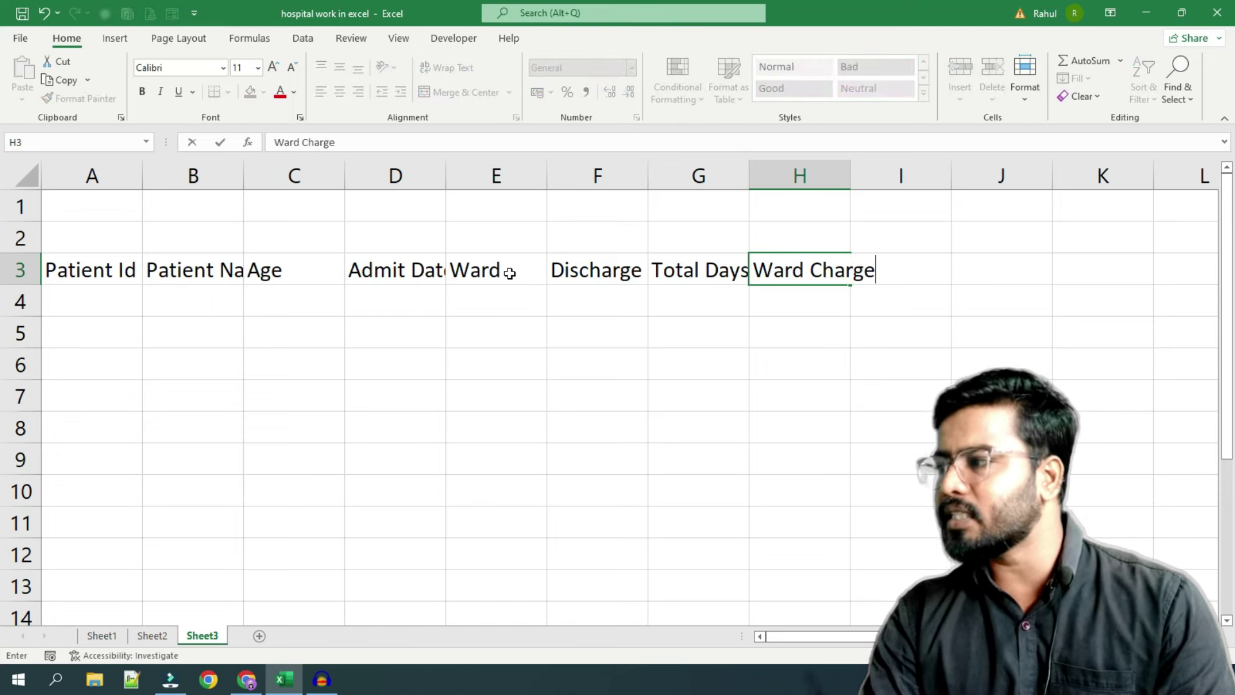
{"action": "key", "text": "Tab"}
{"action": "type", "text": "D"}
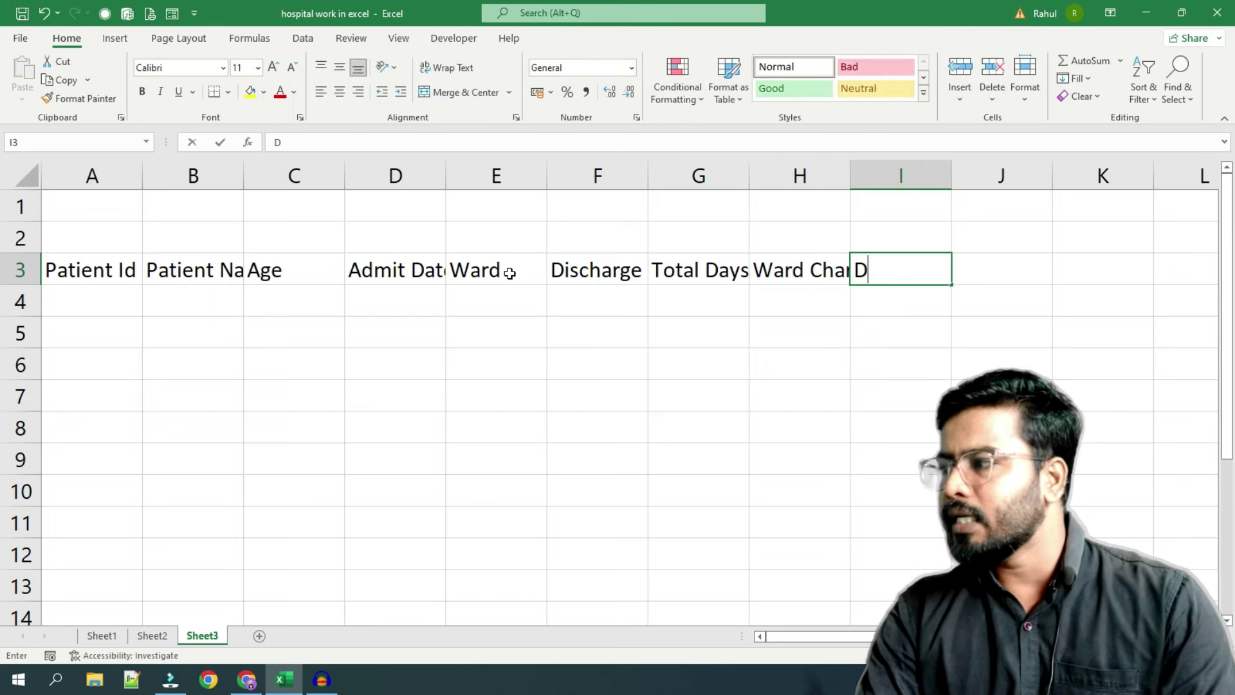
{"action": "type", "text": "octor Fee"}
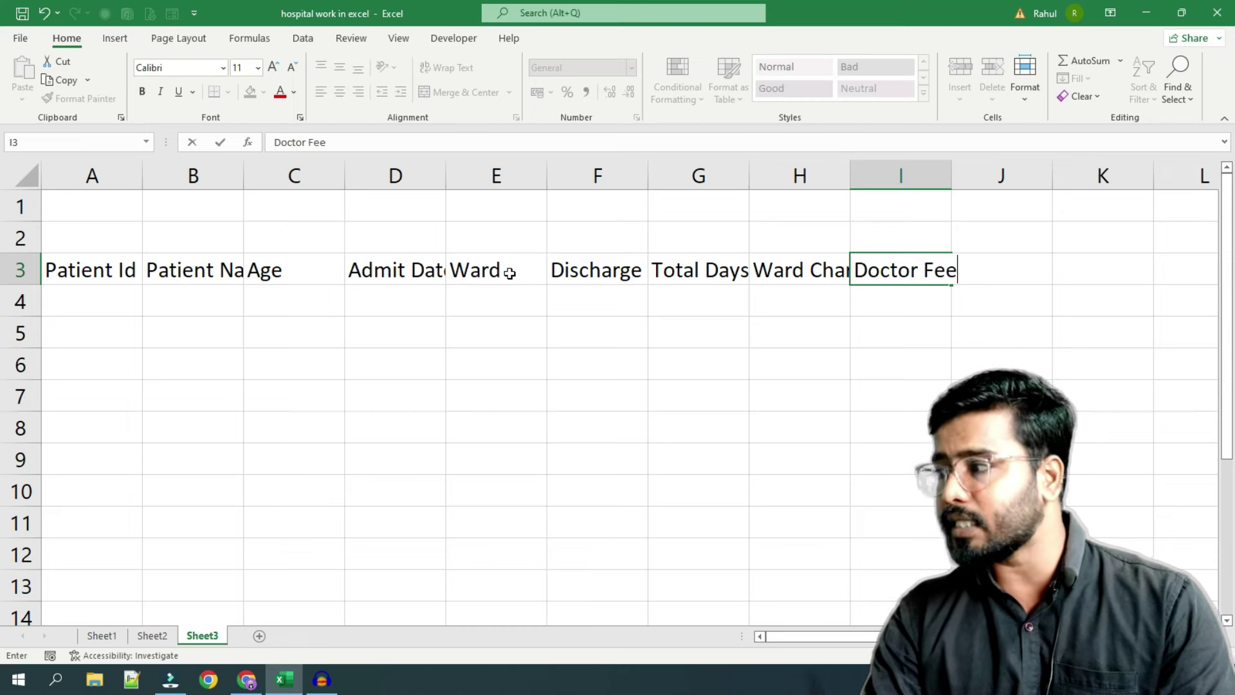
{"action": "key", "text": "Tab"}
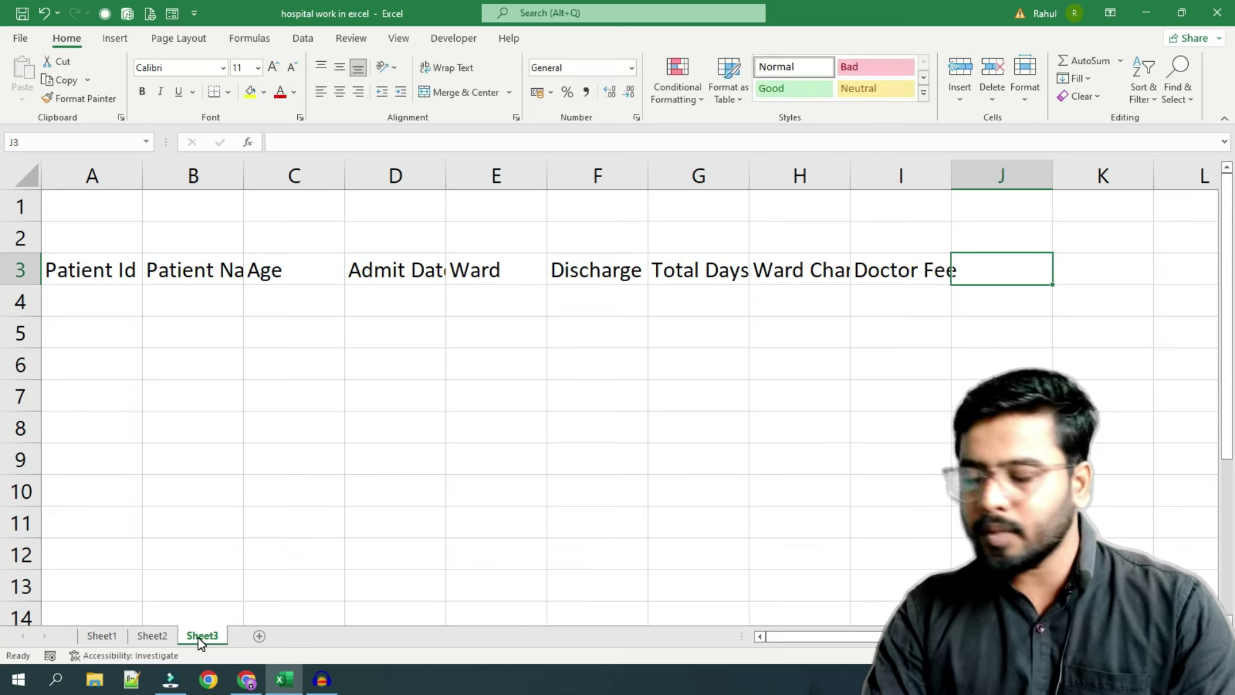
{"action": "type", "text": "Total"}
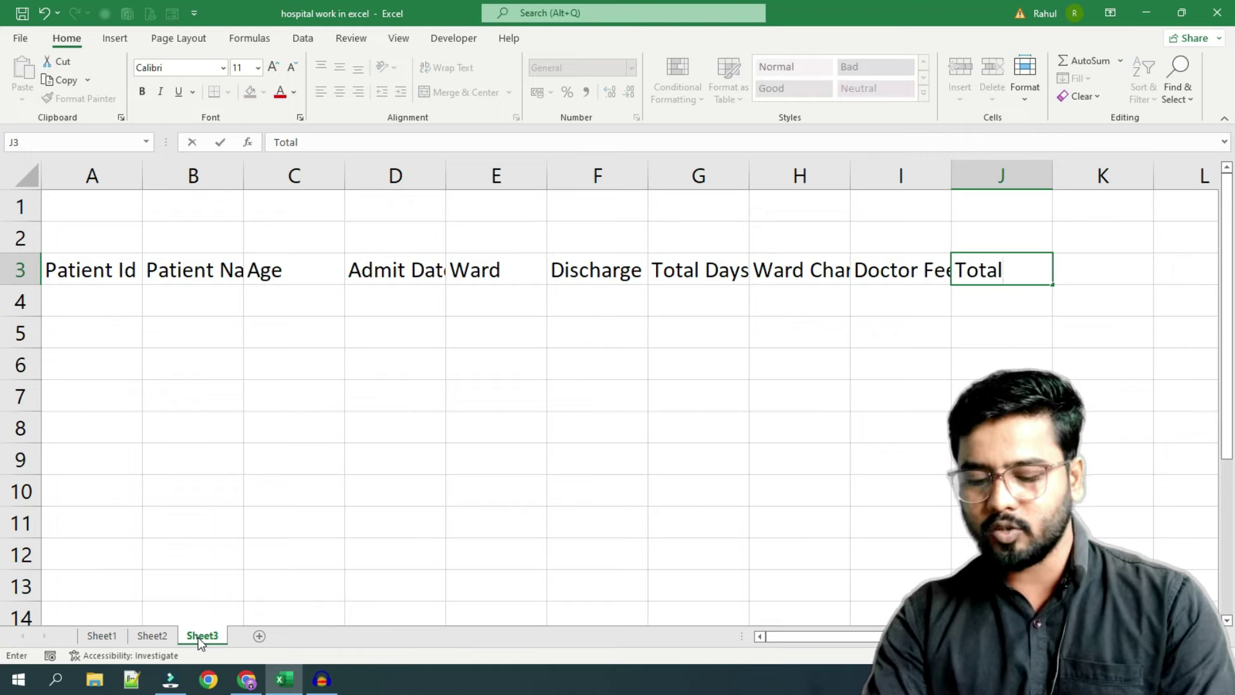
{"action": "type", "text": " Amount"}
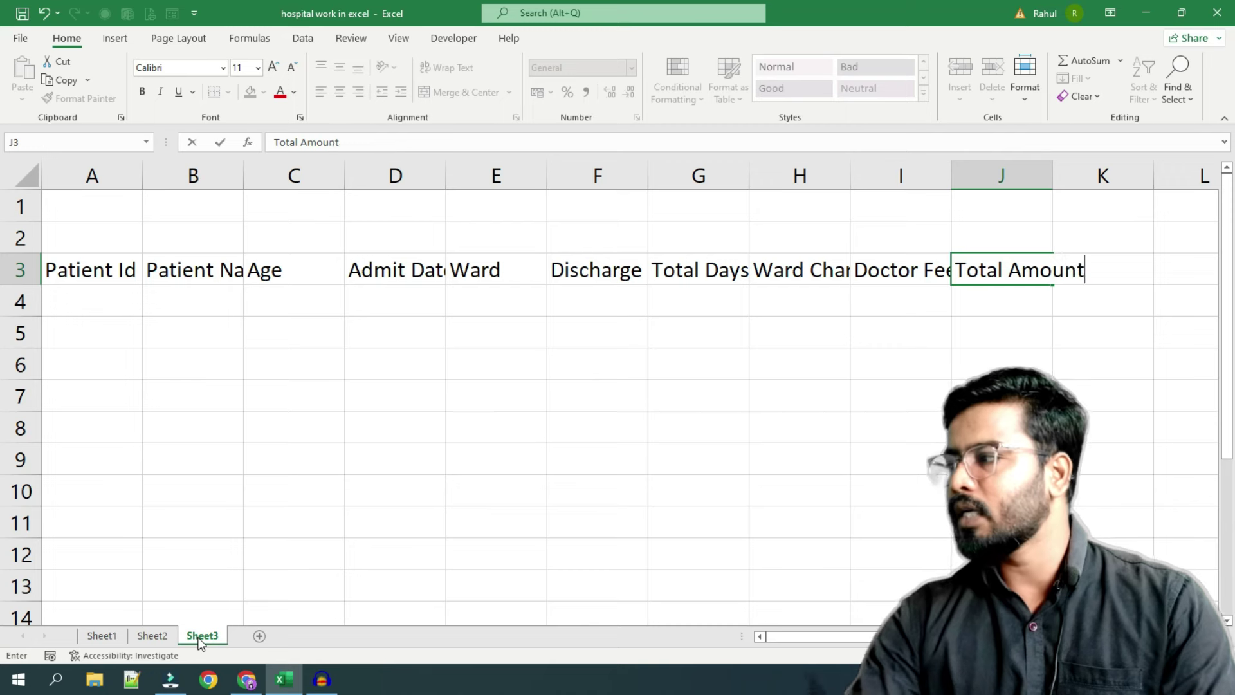
AutoFit the widths of columns A–J to the header text in A3:J3
{"action": "left_click", "coordinate": [146, 515]}
{"action": "left_click_drag", "start_coordinate": [67, 274], "coordinate": [193, 274]}
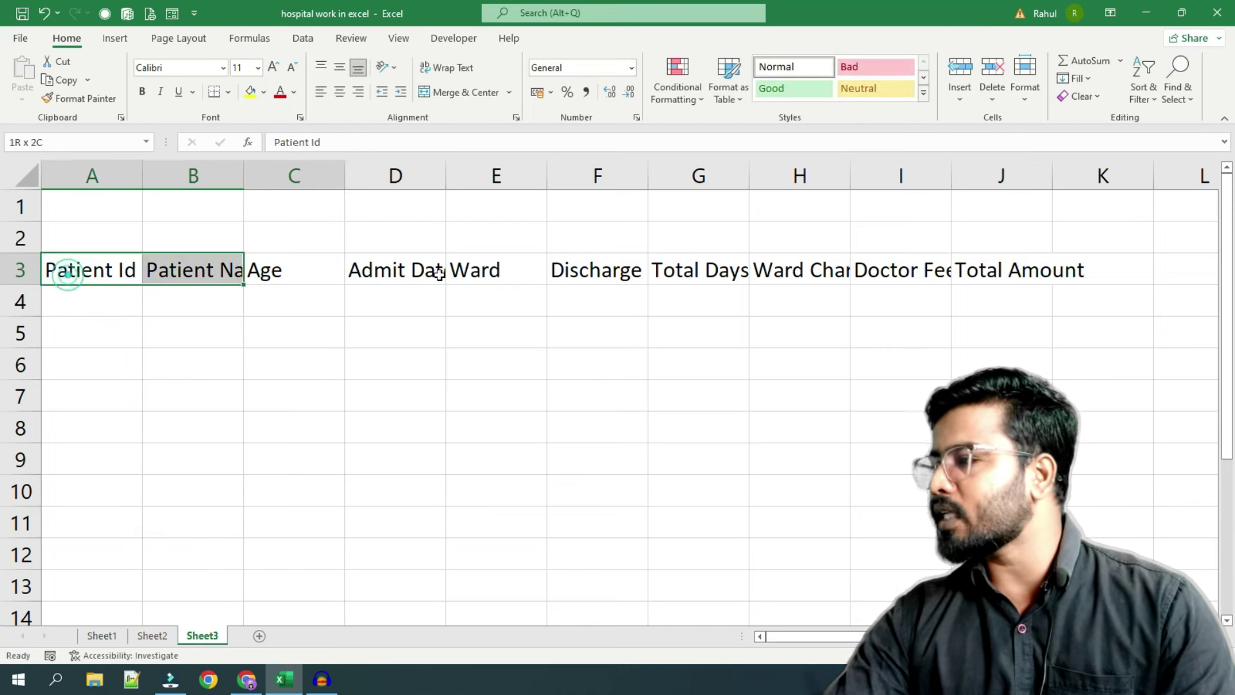
{"action": "left_click_drag", "start_coordinate": [439, 274], "coordinate": [961, 273]}
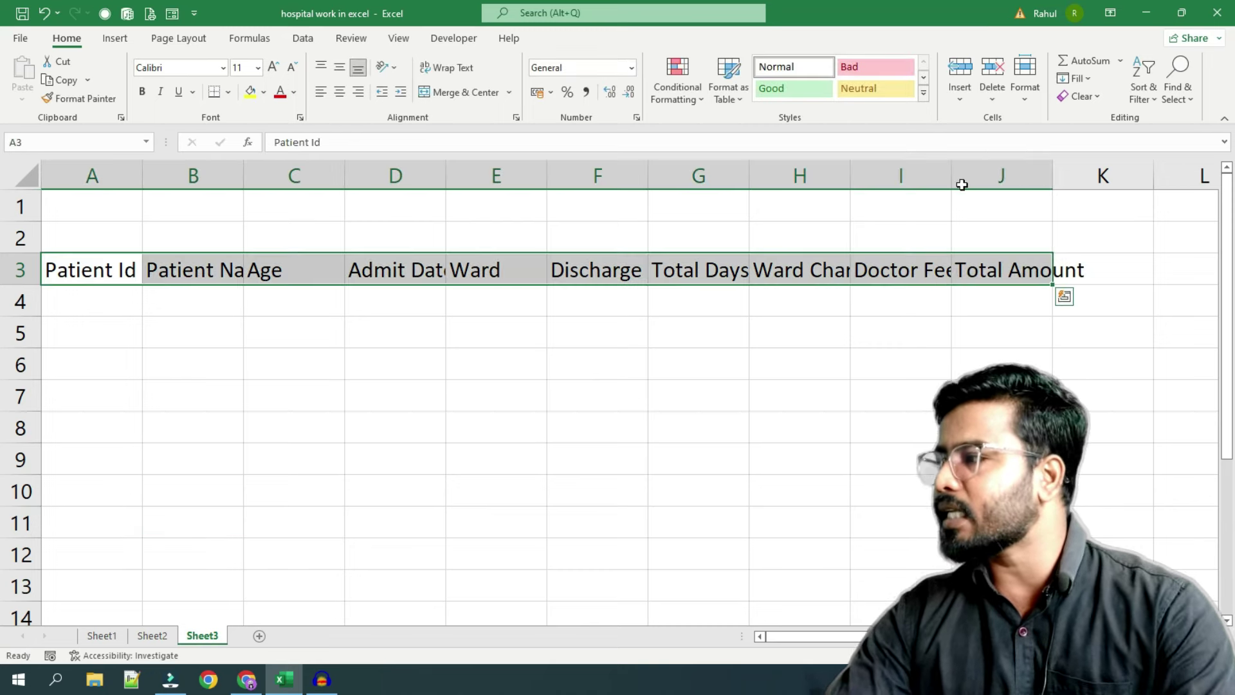
{"action": "left_click", "coordinate": [1024, 104]}
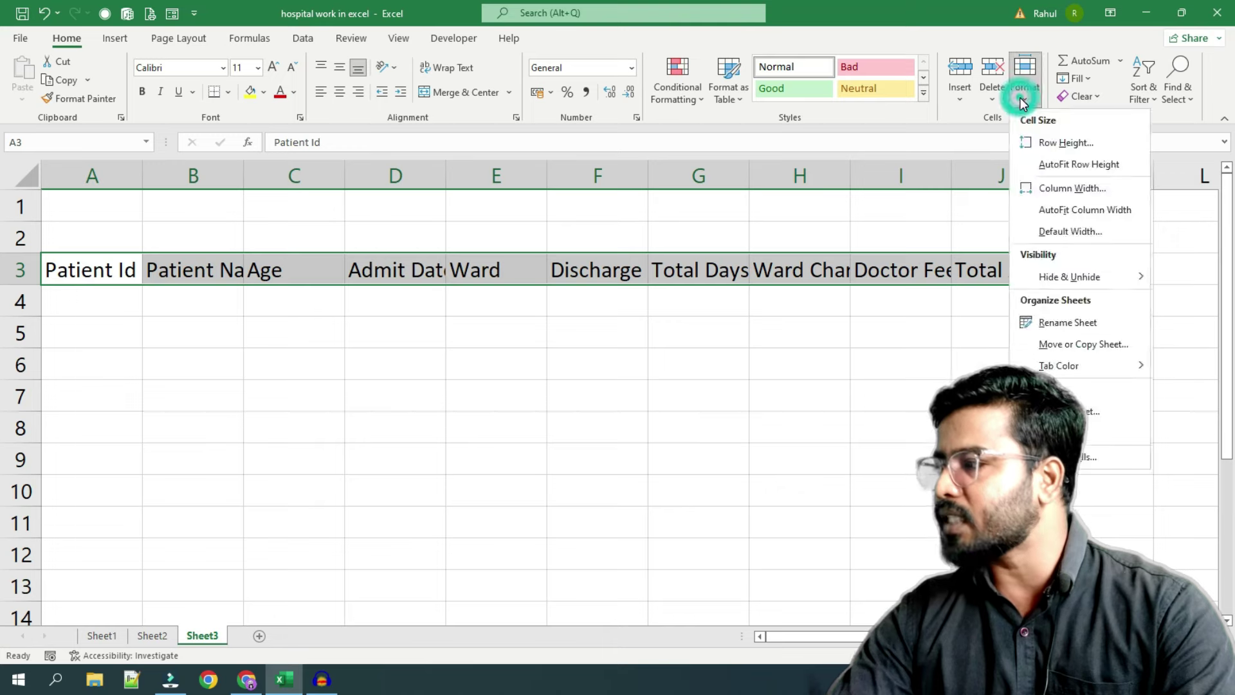
{"action": "left_click", "coordinate": [1050, 212]}
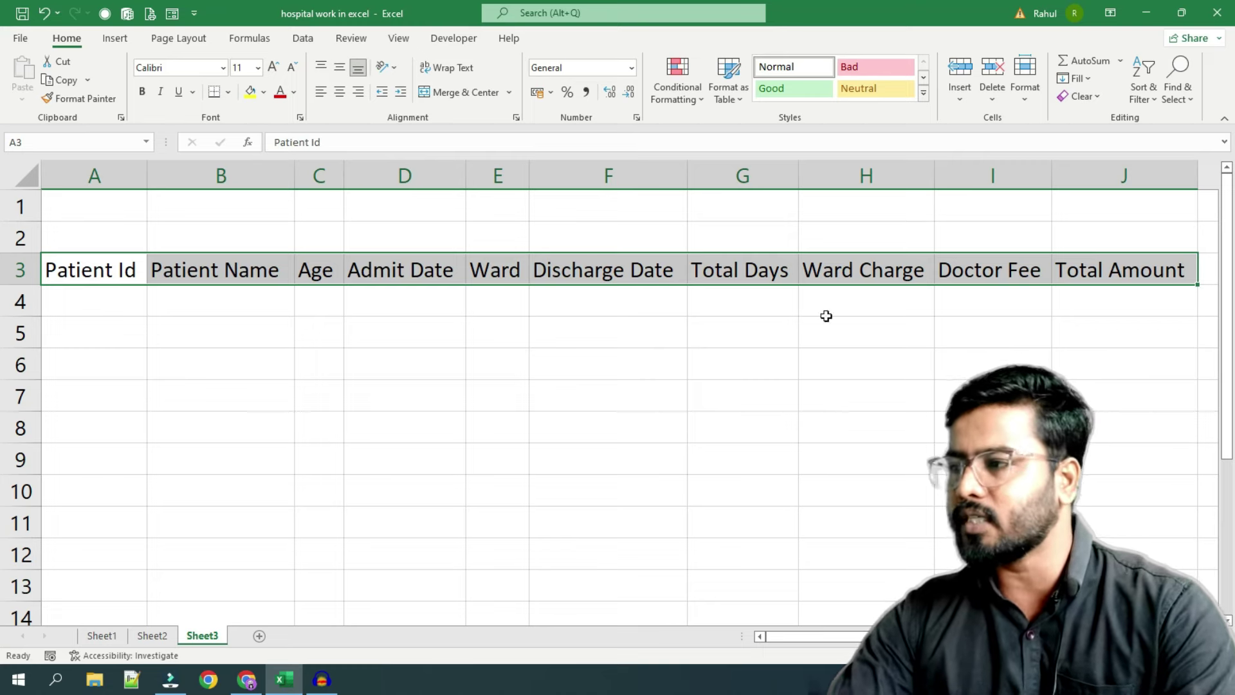
{"action": "mouse_move", "coordinate": [91, 203]}
{"action": "left_mouse_down"}
{"action": "mouse_move", "coordinate": [1141, 217]}
{"action": "mouse_move", "coordinate": [1089, 253]}
{"action": "left_mouse_up"}
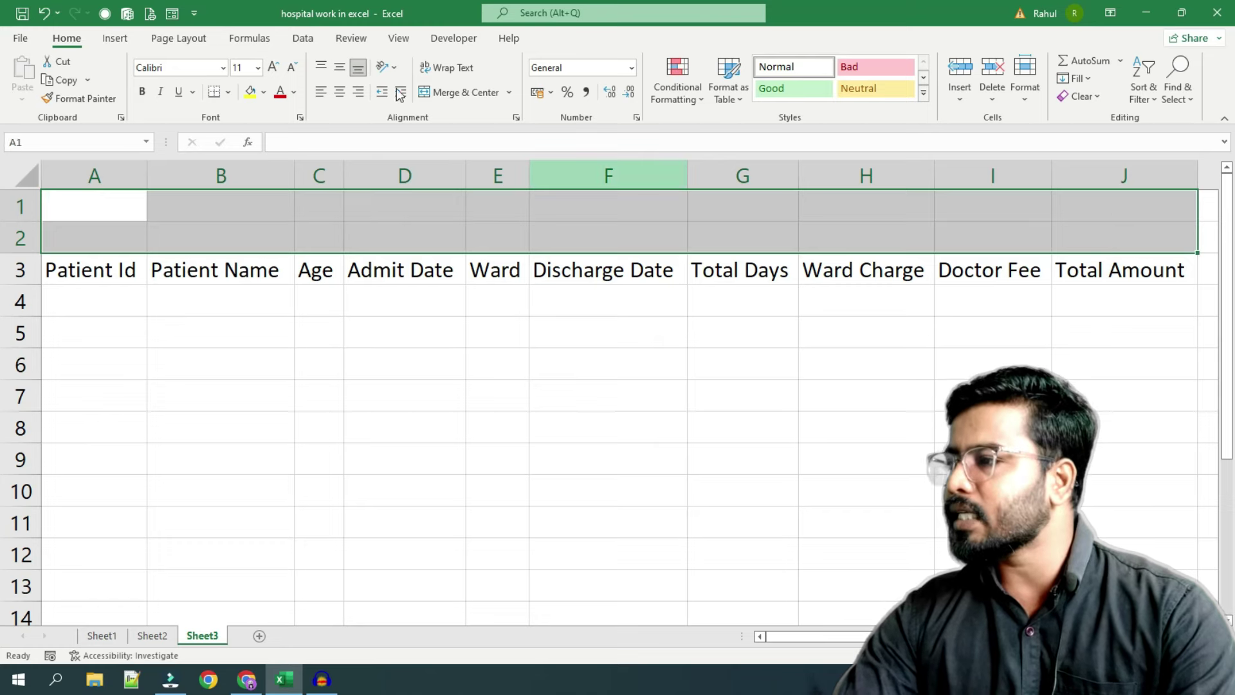
Merge and center A1:J2 and enter the title 'Patient Billing Data of JP Hospital'
{"action": "left_click", "coordinate": [453, 91]}
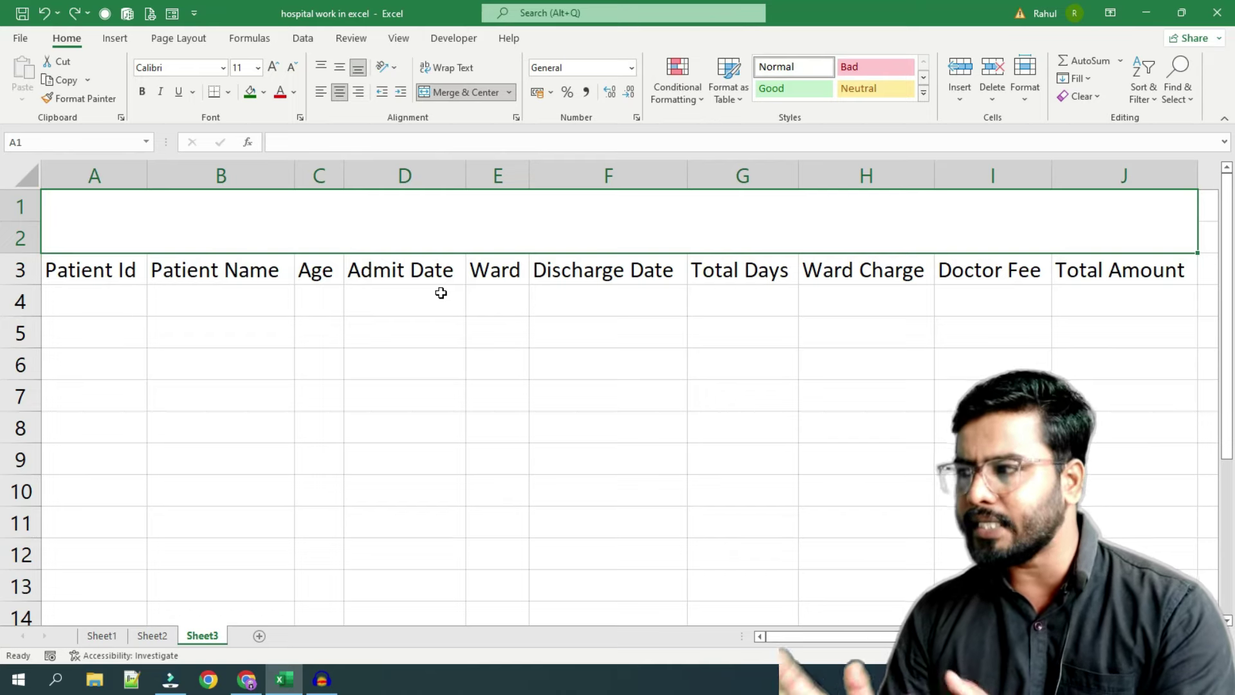
{"action": "type", "text": "Patient Billing Data of JP"}
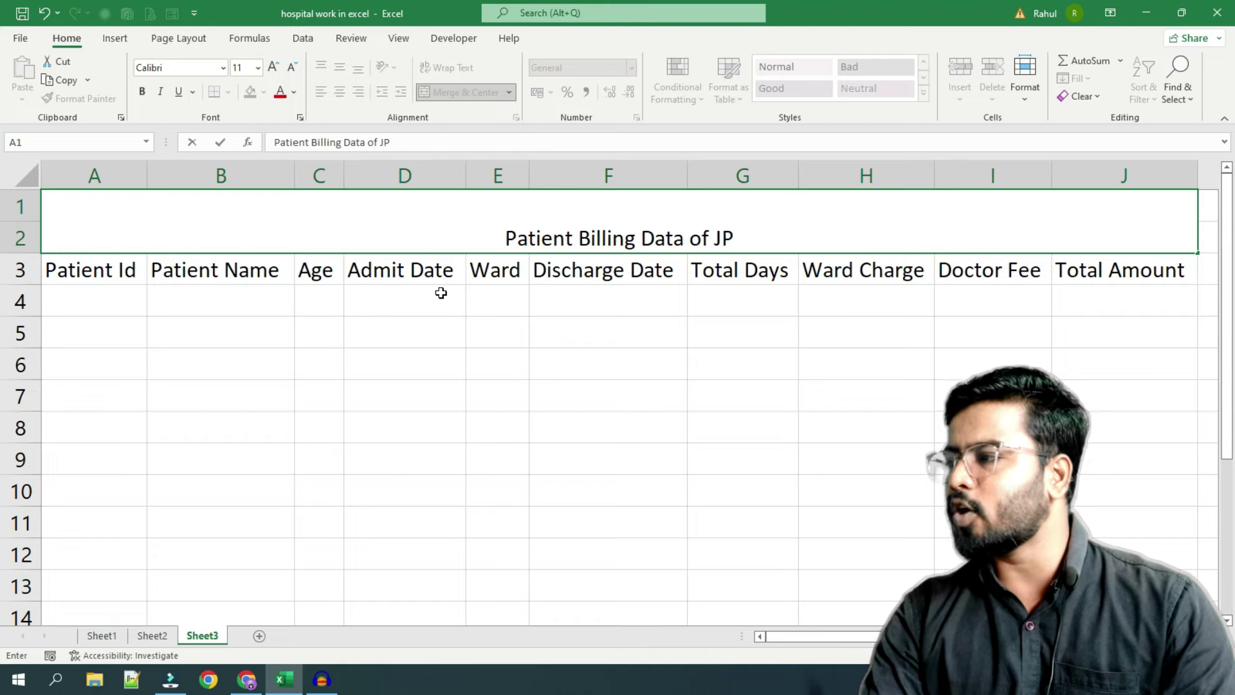
{"action": "type", "text": " Hospital"}
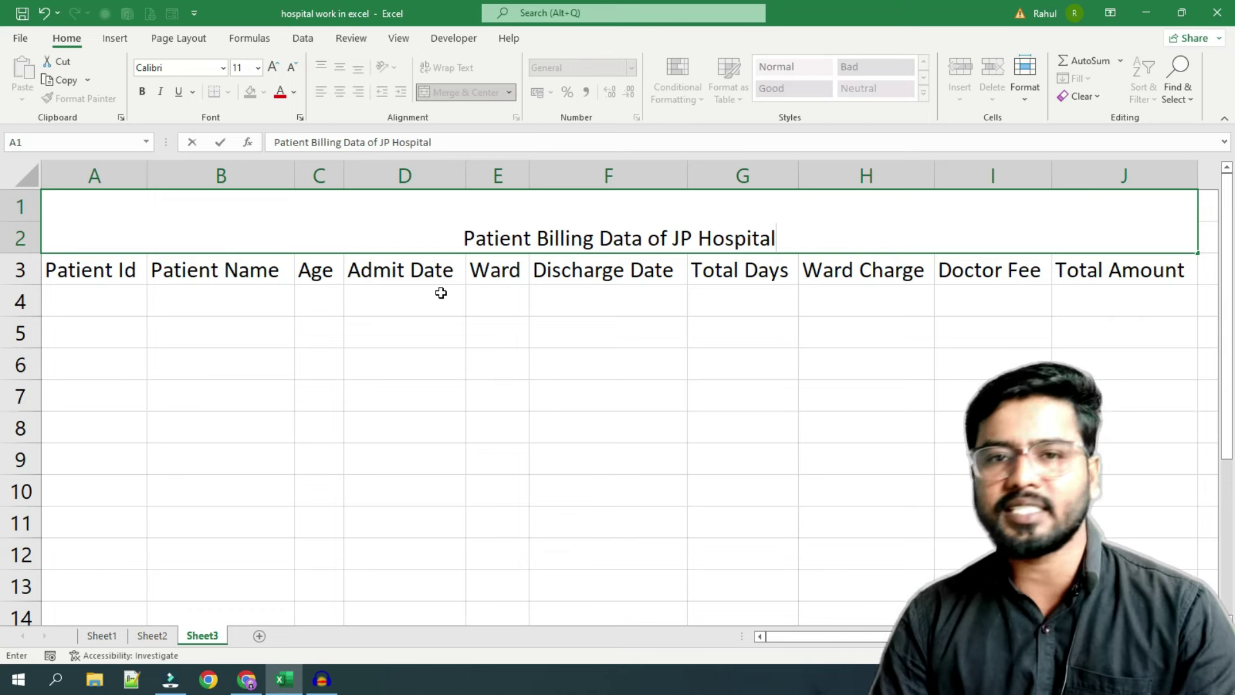
Make the title bold, in a larger Berlin Sans FB Demi font
{"action": "left_click", "coordinate": [440, 293]}
{"action": "left_click", "coordinate": [491, 230]}
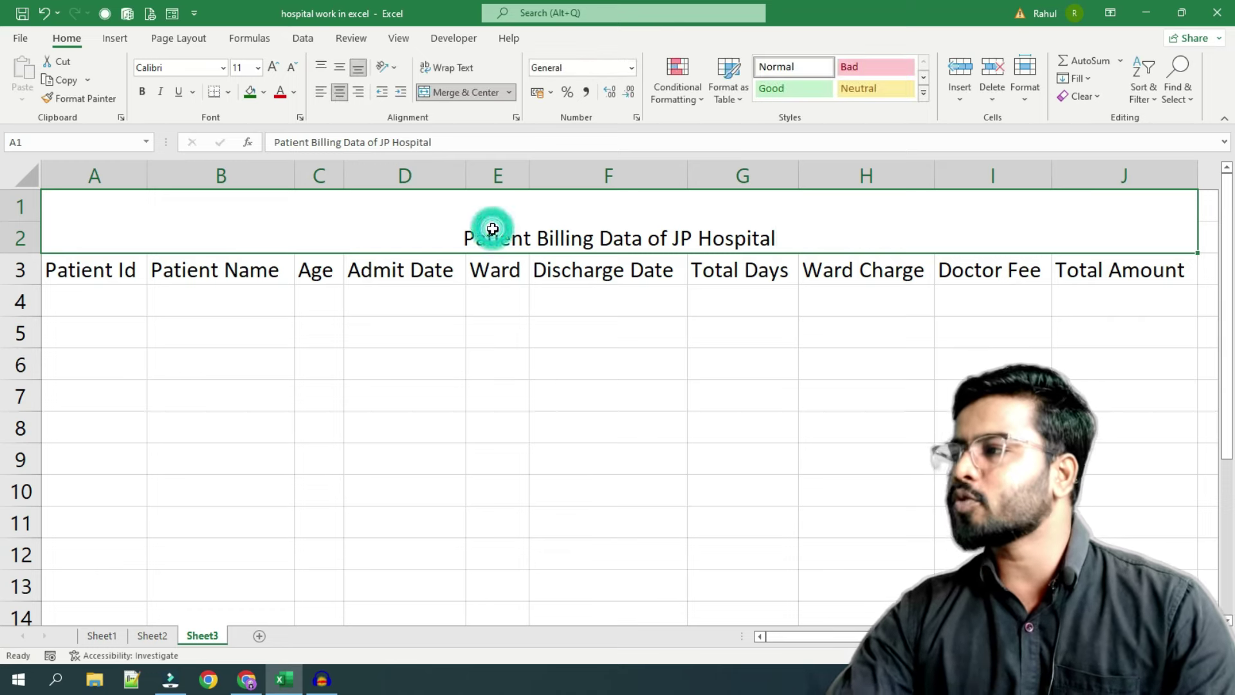
{"action": "left_click", "coordinate": [273, 67]}
{"action": "left_click", "coordinate": [273, 66]}
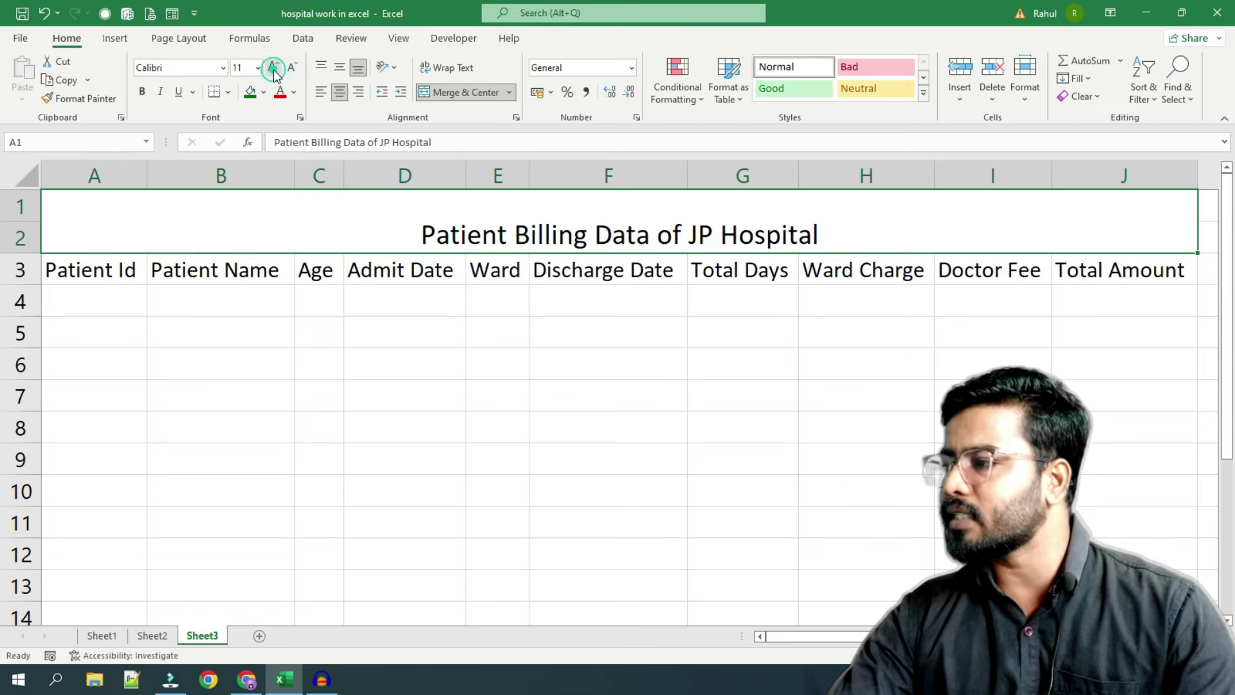
{"action": "left_click", "coordinate": [142, 91]}
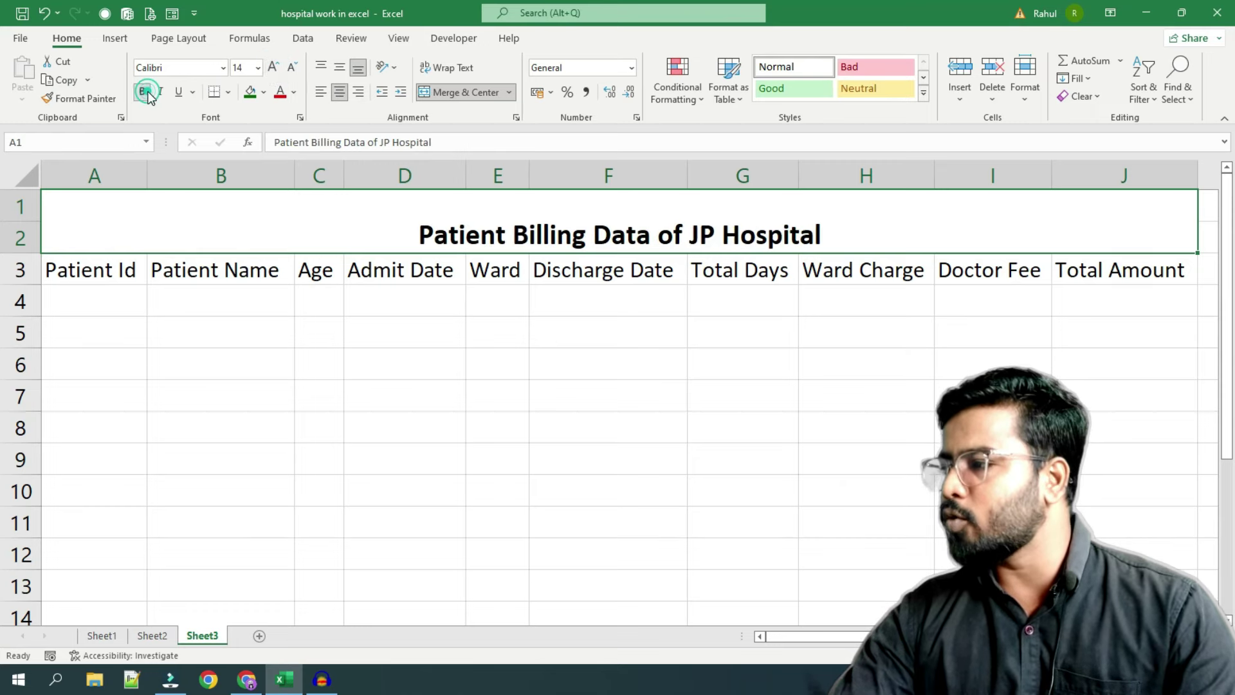
{"action": "left_click", "coordinate": [224, 67]}
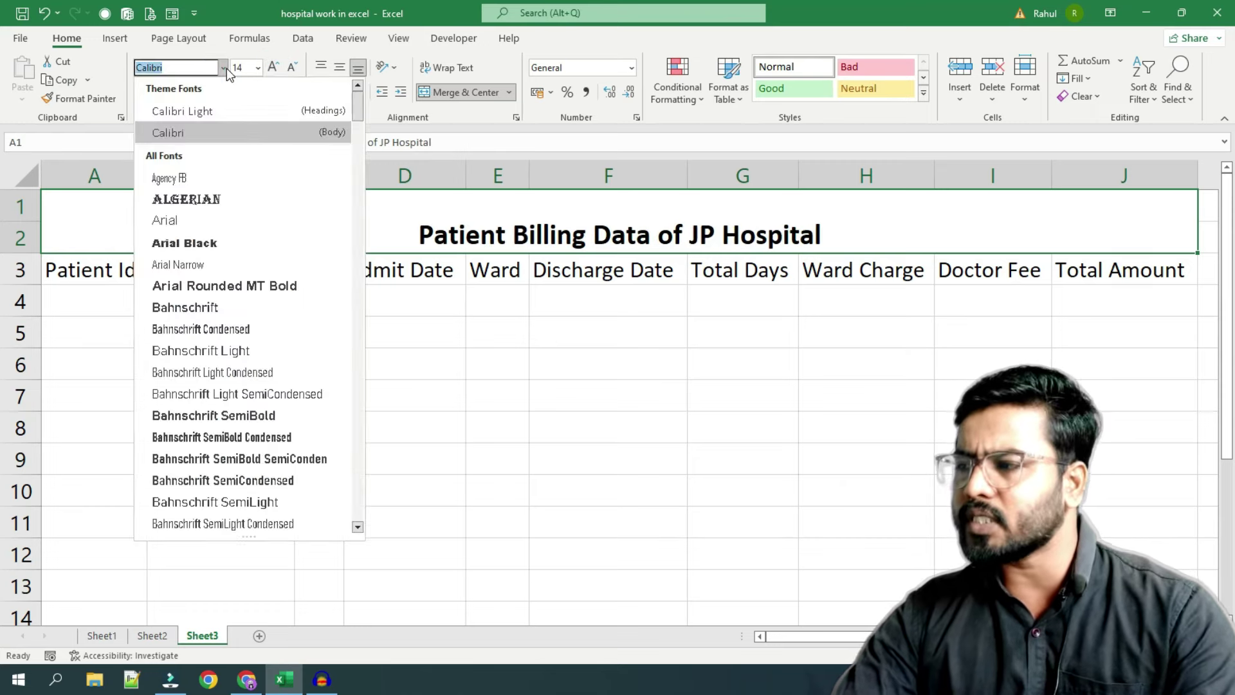
{"action": "scroll", "coordinate": [210, 343], "scroll_direction": "down", "scroll_amount": 1}
{"action": "scroll", "coordinate": [213, 338], "scroll_direction": "down", "scroll_amount": 3}
{"action": "scroll", "coordinate": [206, 386], "scroll_direction": "down", "scroll_amount": 1}
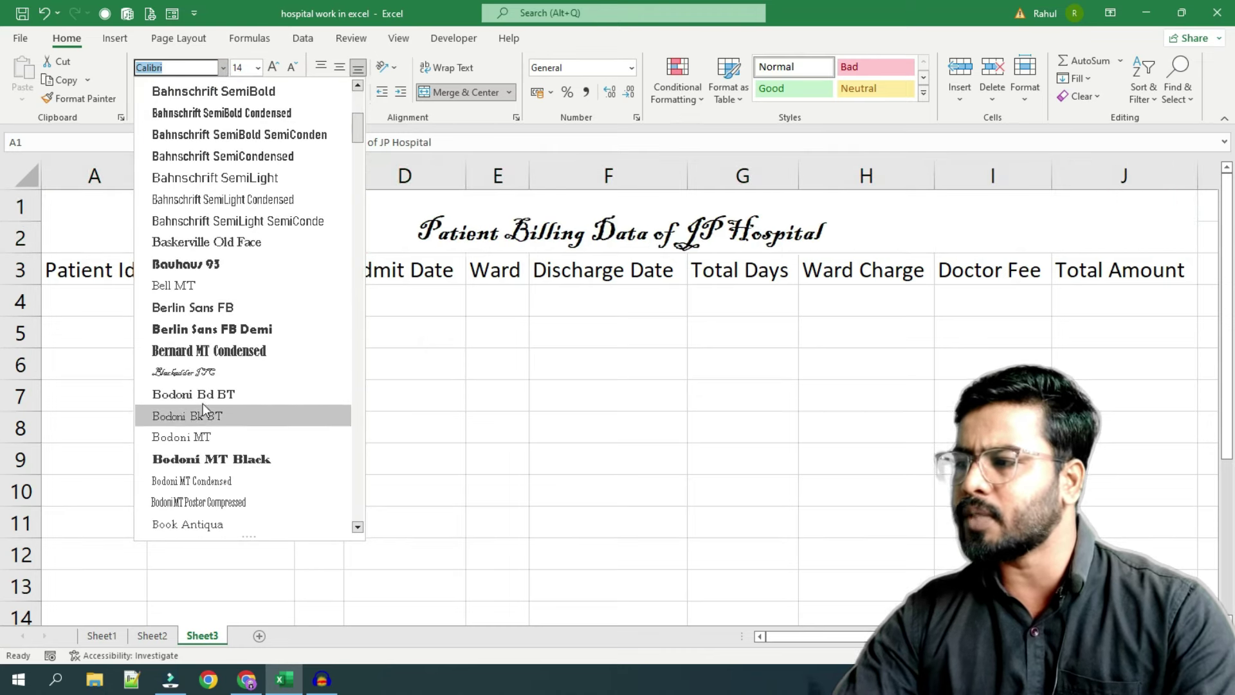
{"action": "left_click", "coordinate": [211, 330]}
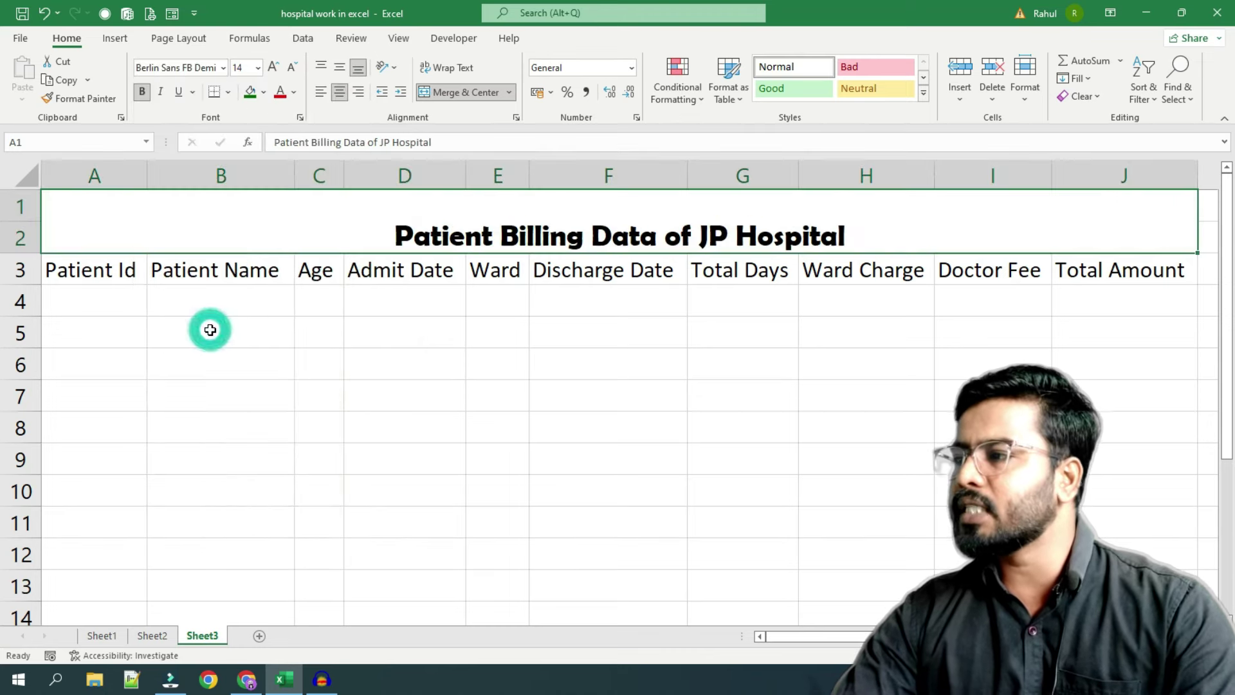
Give the title a green fill, white text, middle vertical alignment and 18 pt size
{"action": "left_click", "coordinate": [264, 93]}
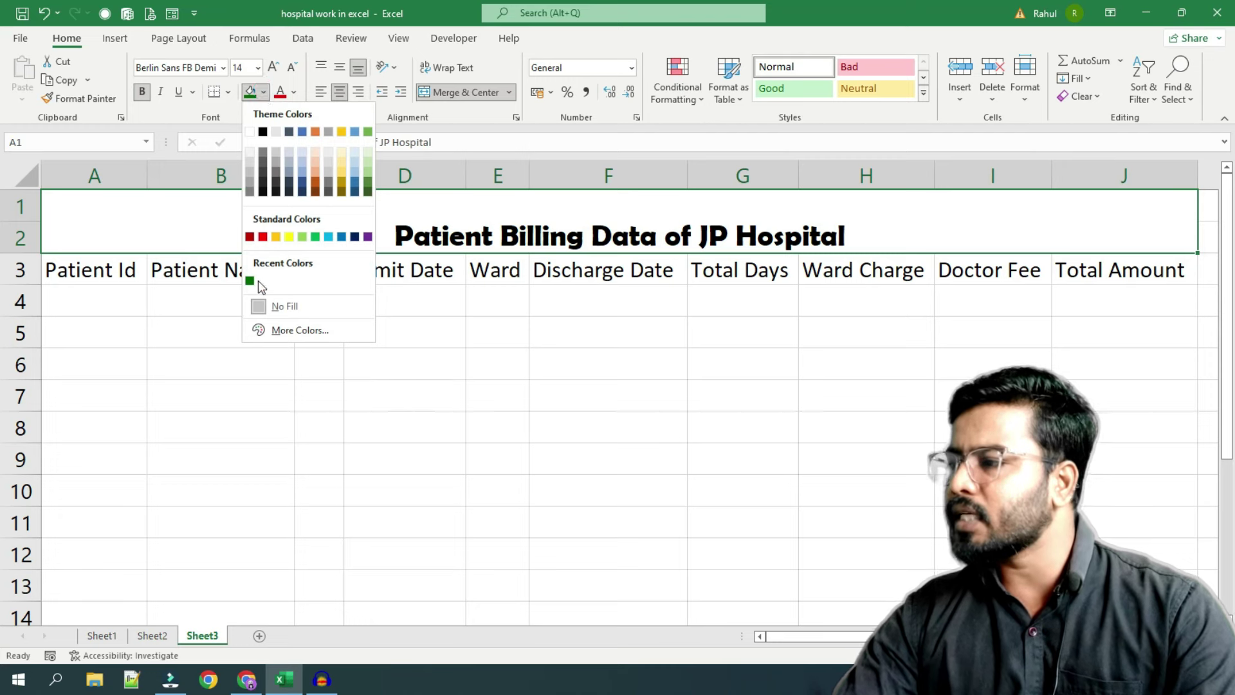
{"action": "left_click", "coordinate": [249, 281]}
{"action": "left_click", "coordinate": [294, 92]}
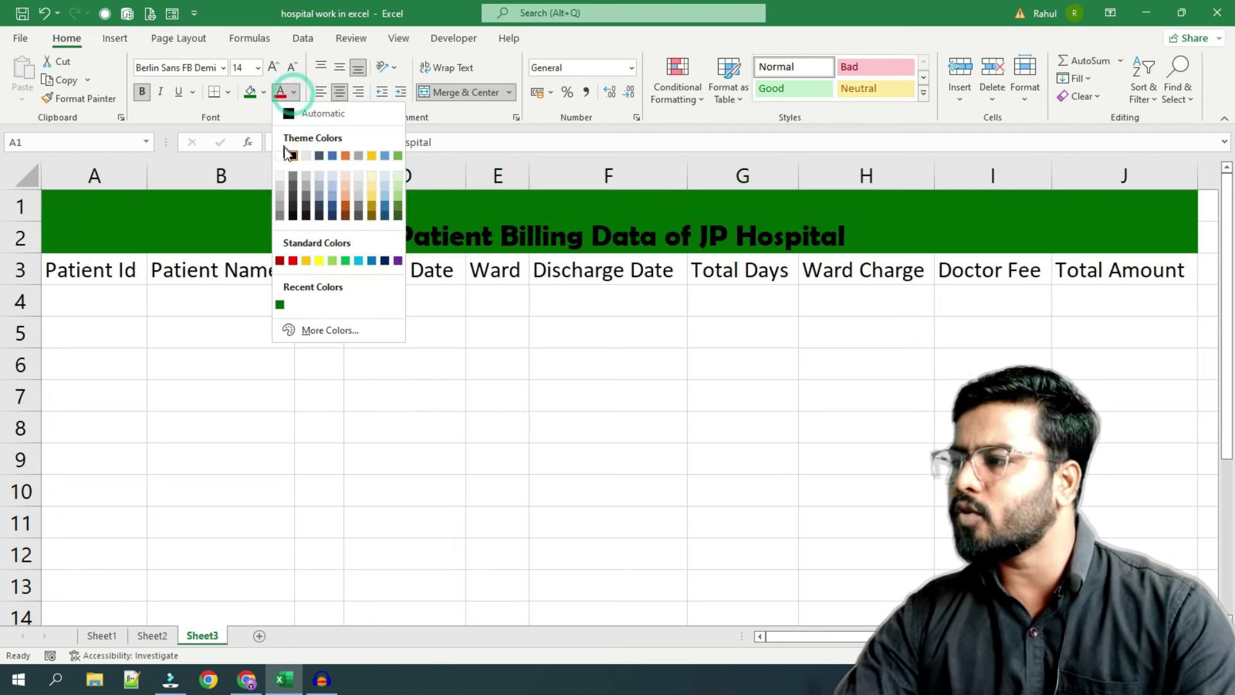
{"action": "left_click", "coordinate": [282, 155]}
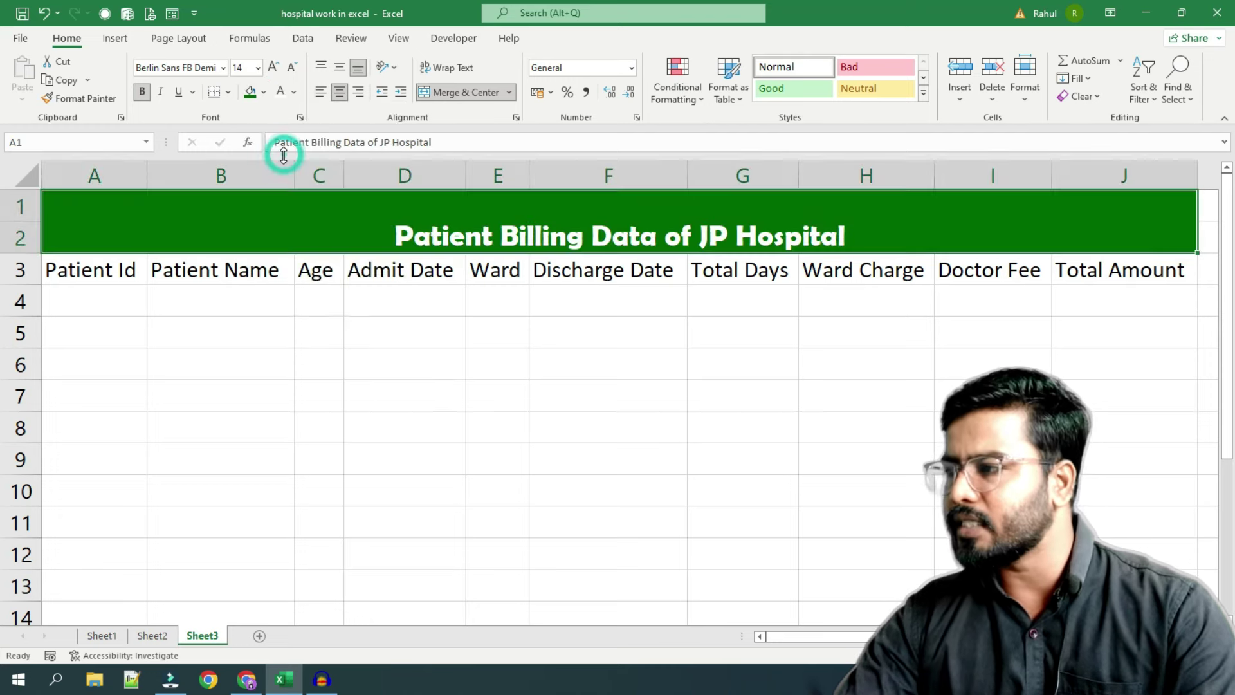
{"action": "left_click", "coordinate": [345, 70]}
{"action": "left_click", "coordinate": [273, 66]}
{"action": "left_click", "coordinate": [273, 66]}
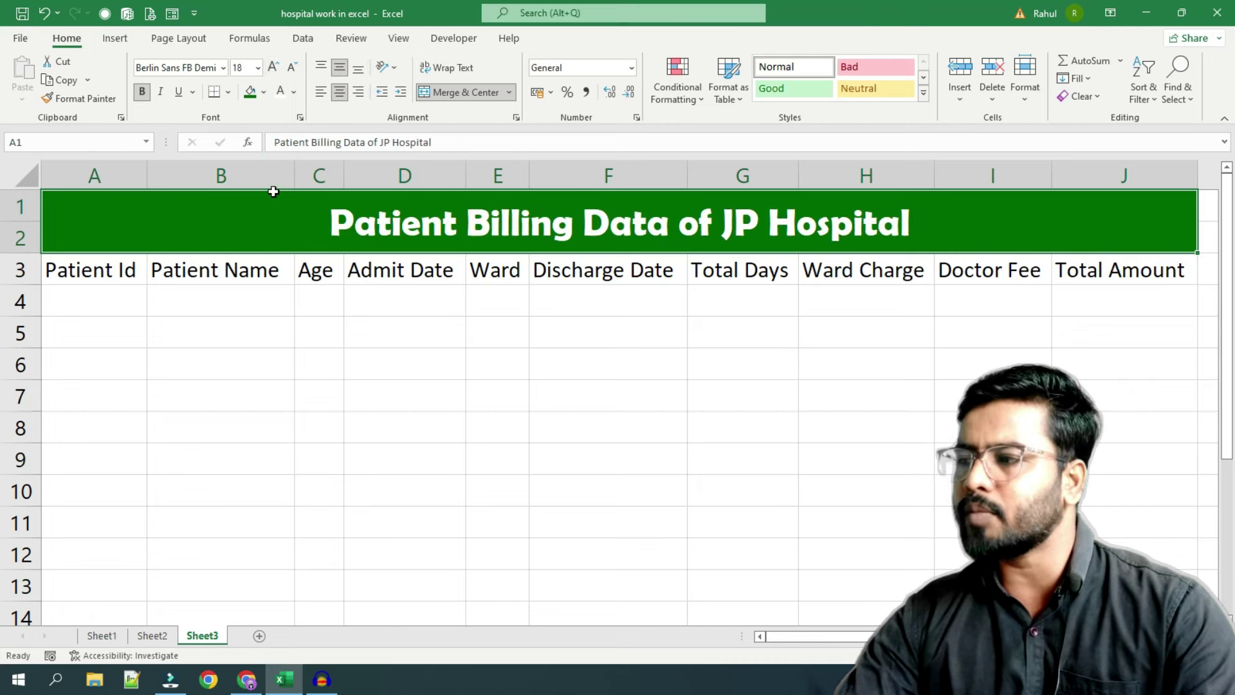
{"action": "mouse_move", "coordinate": [76, 270]}
{"action": "left_mouse_down"}
{"action": "mouse_move", "coordinate": [408, 258]}
{"action": "mouse_move", "coordinate": [1109, 263]}
{"action": "left_mouse_up"}
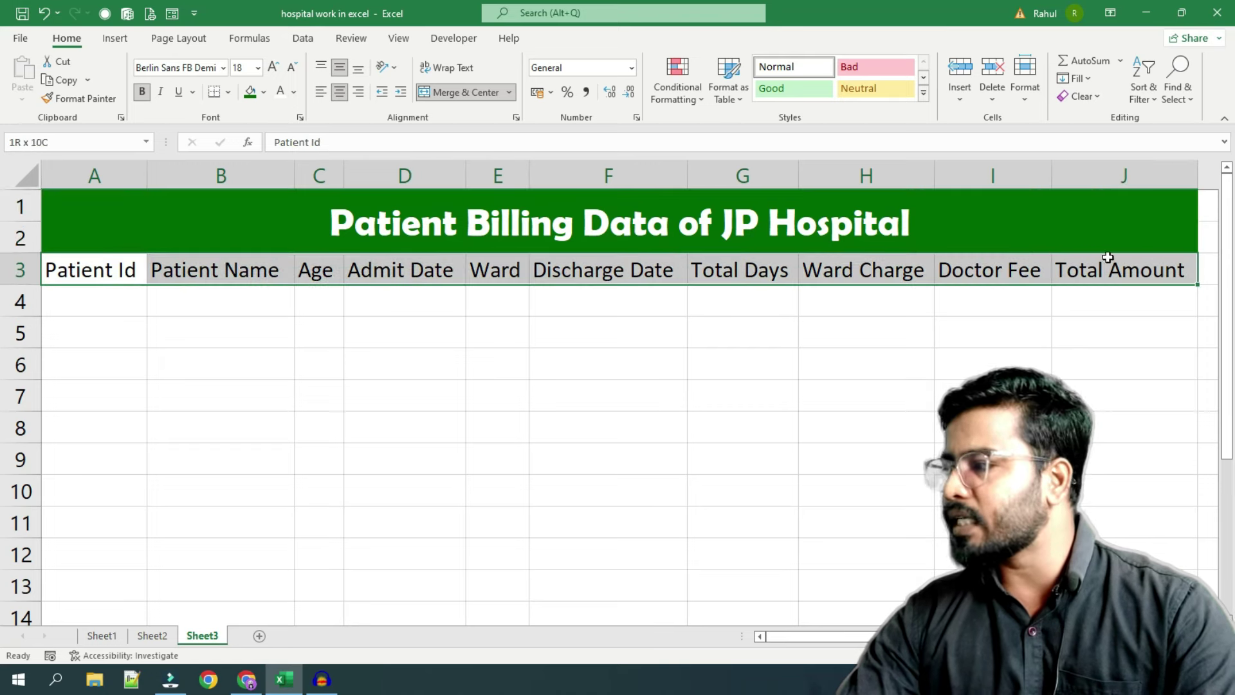
Fill the A3:J3 header row with yellow and make its text bold
{"action": "left_click", "coordinate": [263, 94]}
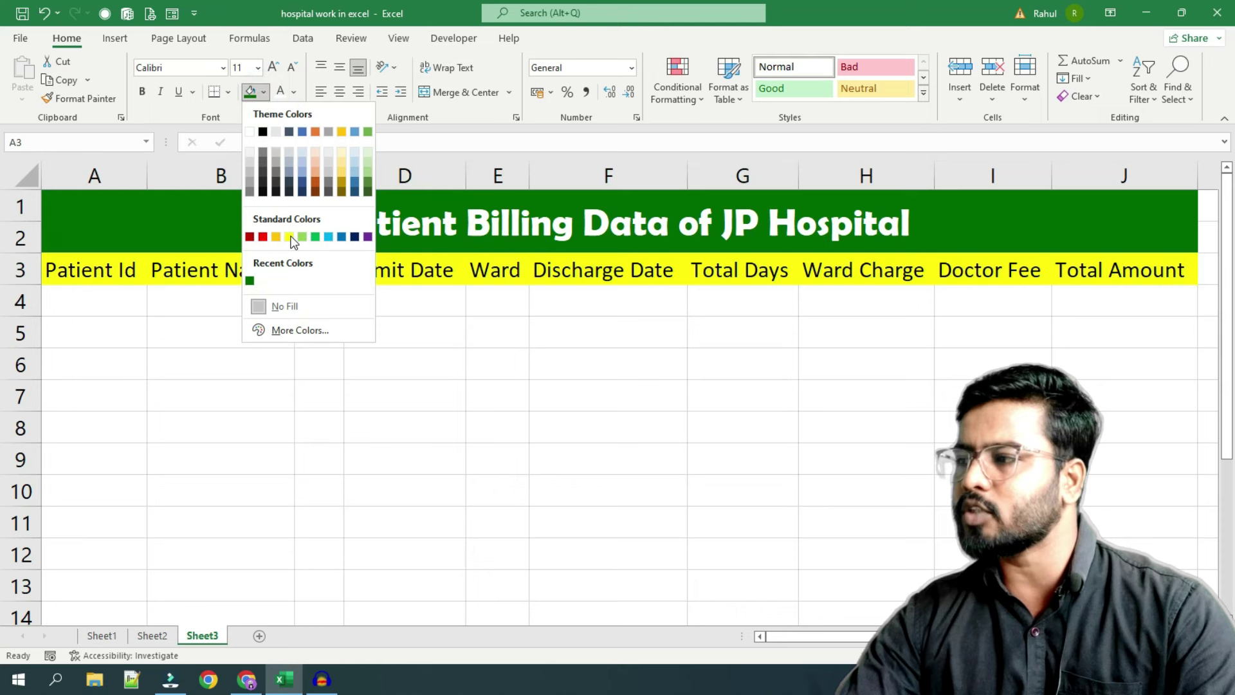
{"action": "left_click", "coordinate": [290, 237]}
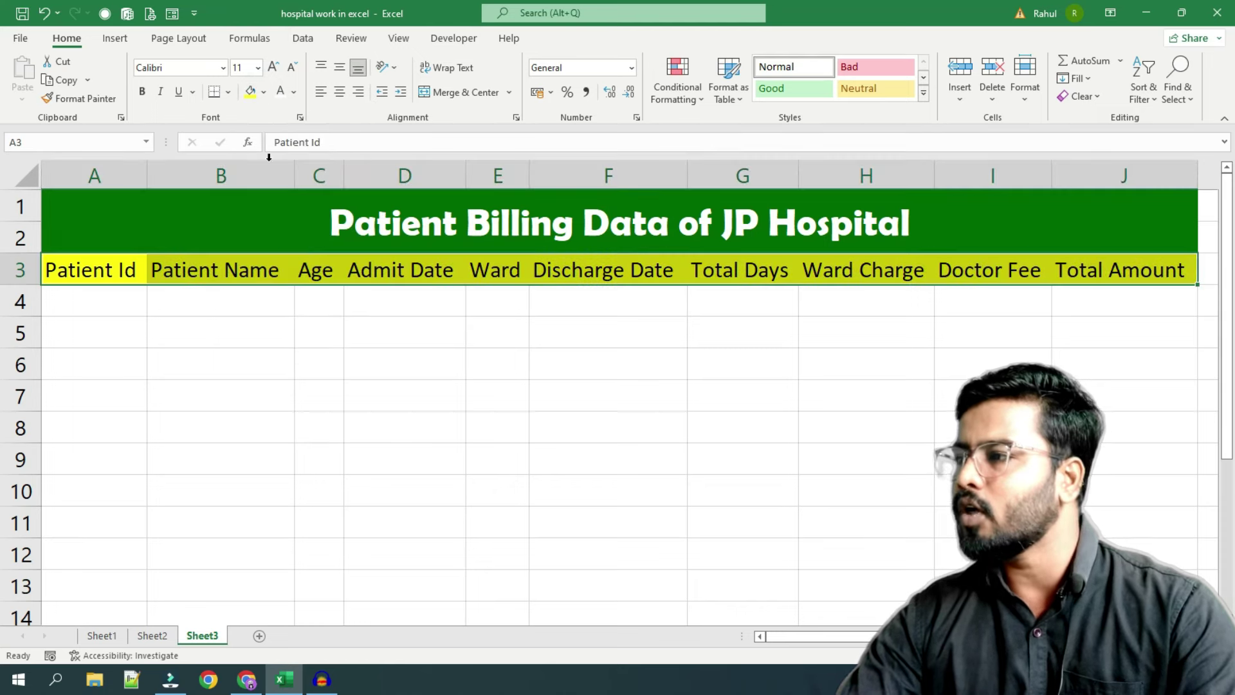
{"action": "left_click", "coordinate": [142, 92]}
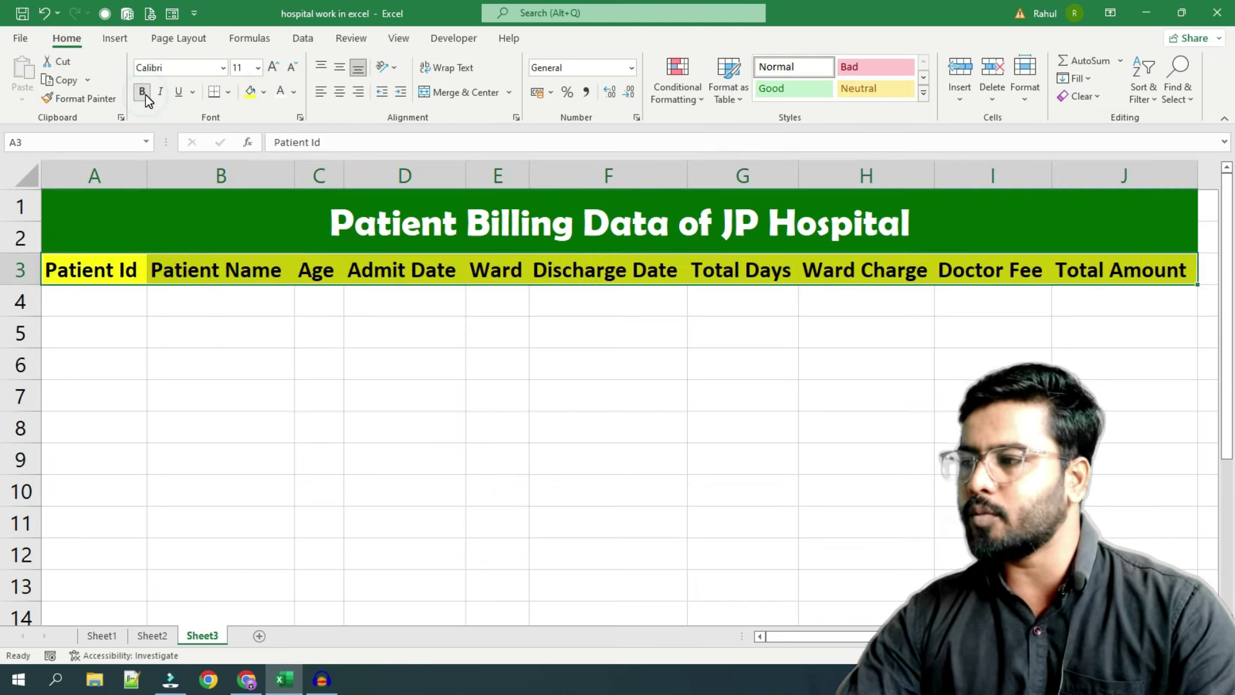
{"action": "left_click_drag", "start_coordinate": [71, 269], "coordinate": [1125, 614]}
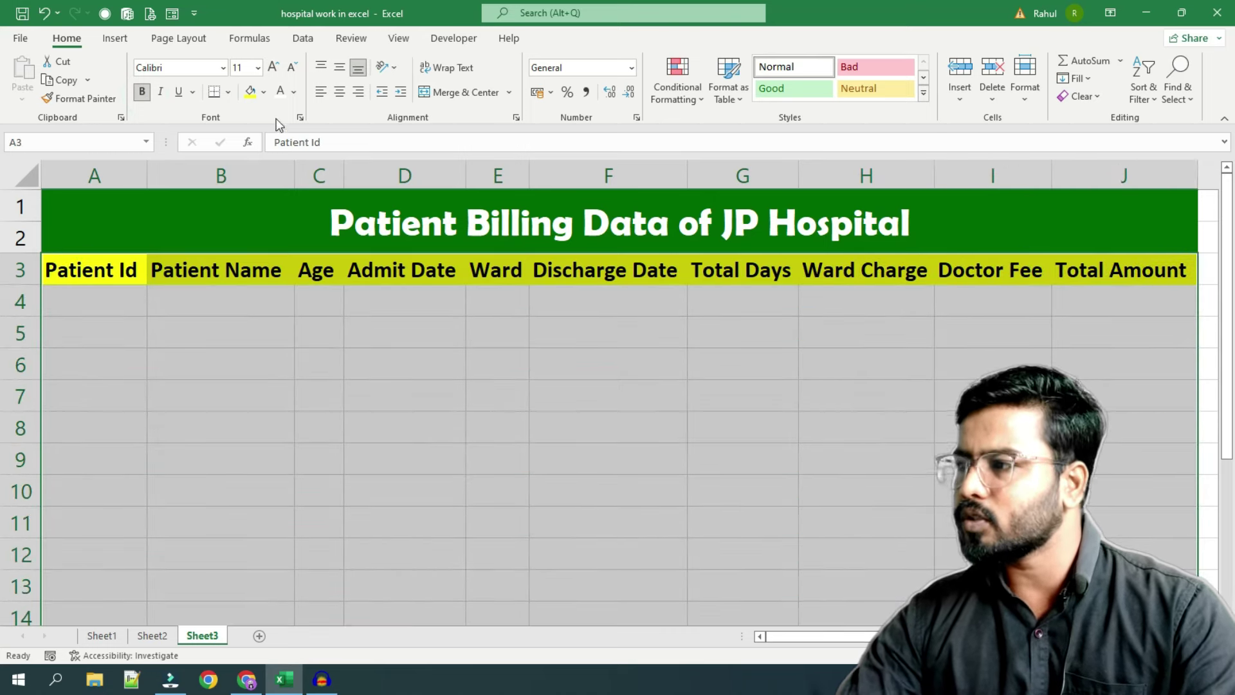
Apply All Borders to the table range A3:J14 so every cell is outlined
{"action": "left_click", "coordinate": [230, 92]}
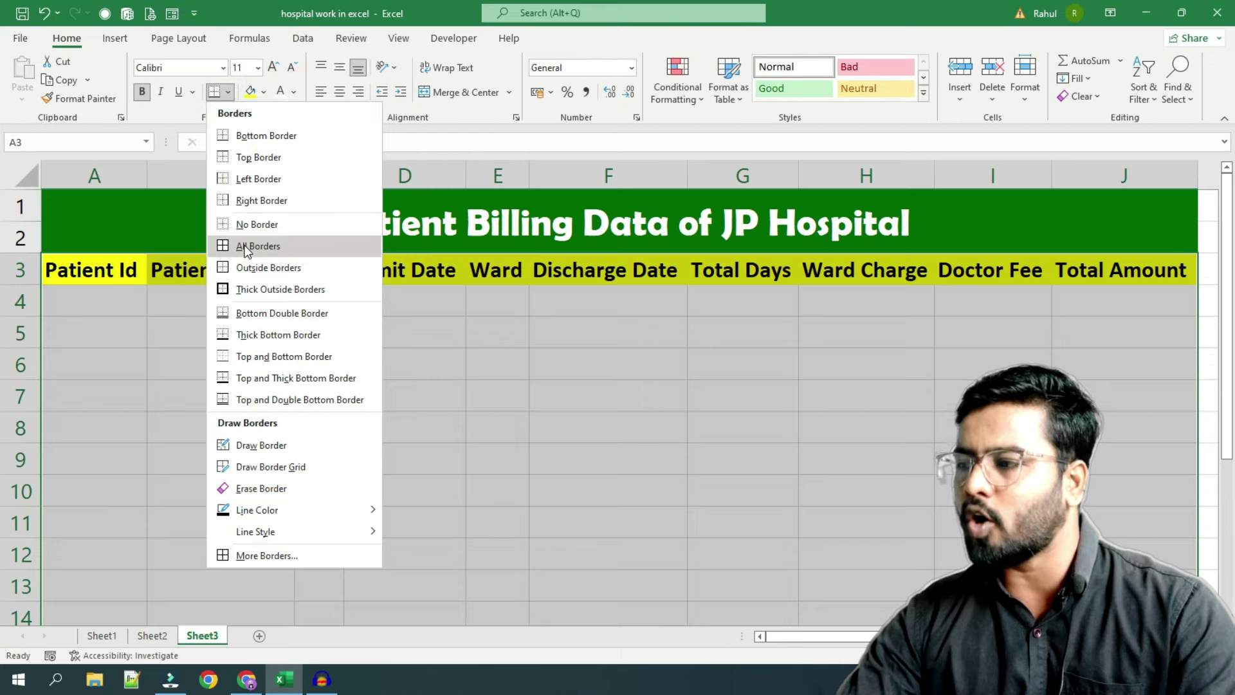
{"action": "left_click", "coordinate": [249, 244]}
{"action": "left_click", "coordinate": [244, 373]}
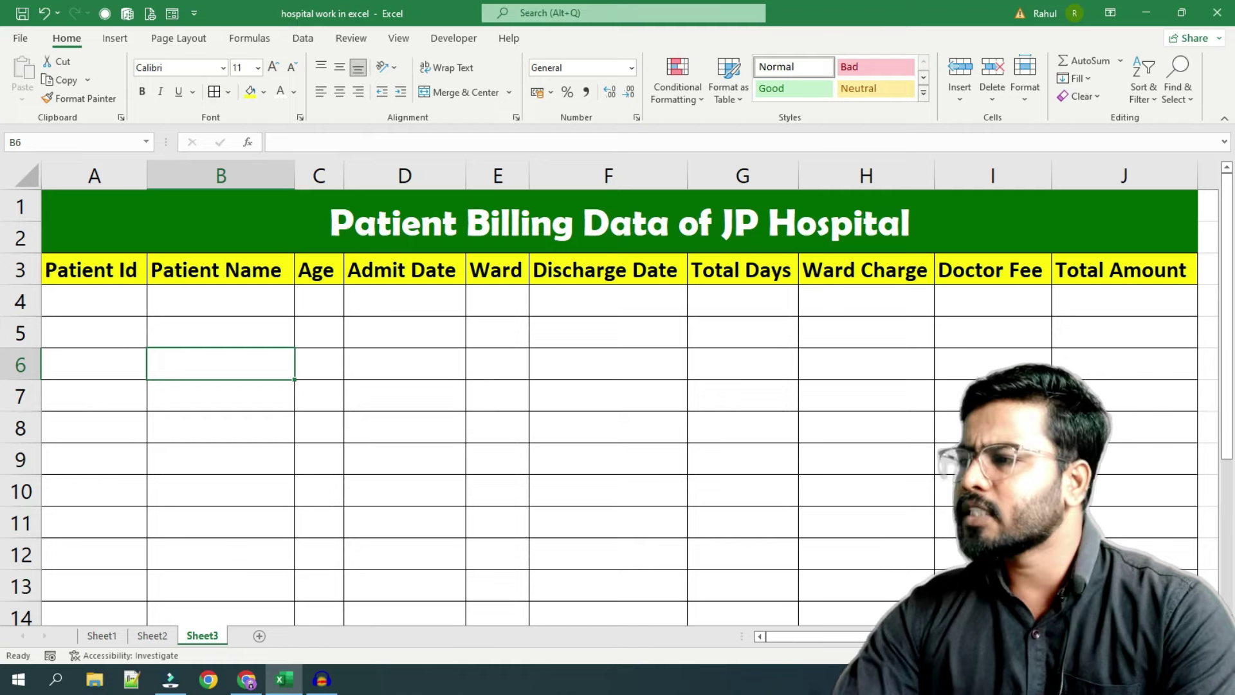
{"action": "left_click", "coordinate": [56, 297]}
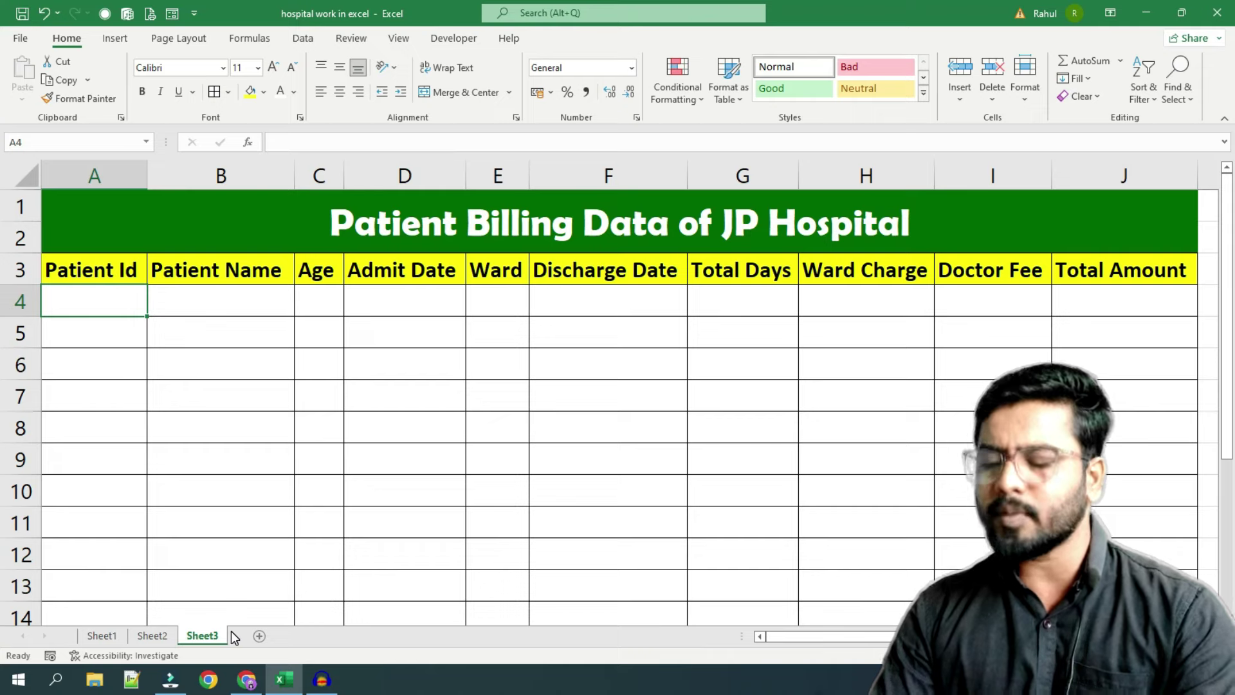
Enter patient IDs JP1001 and JP1002, then fill the ID series down column A to row 14
{"action": "type", "text": "U"}
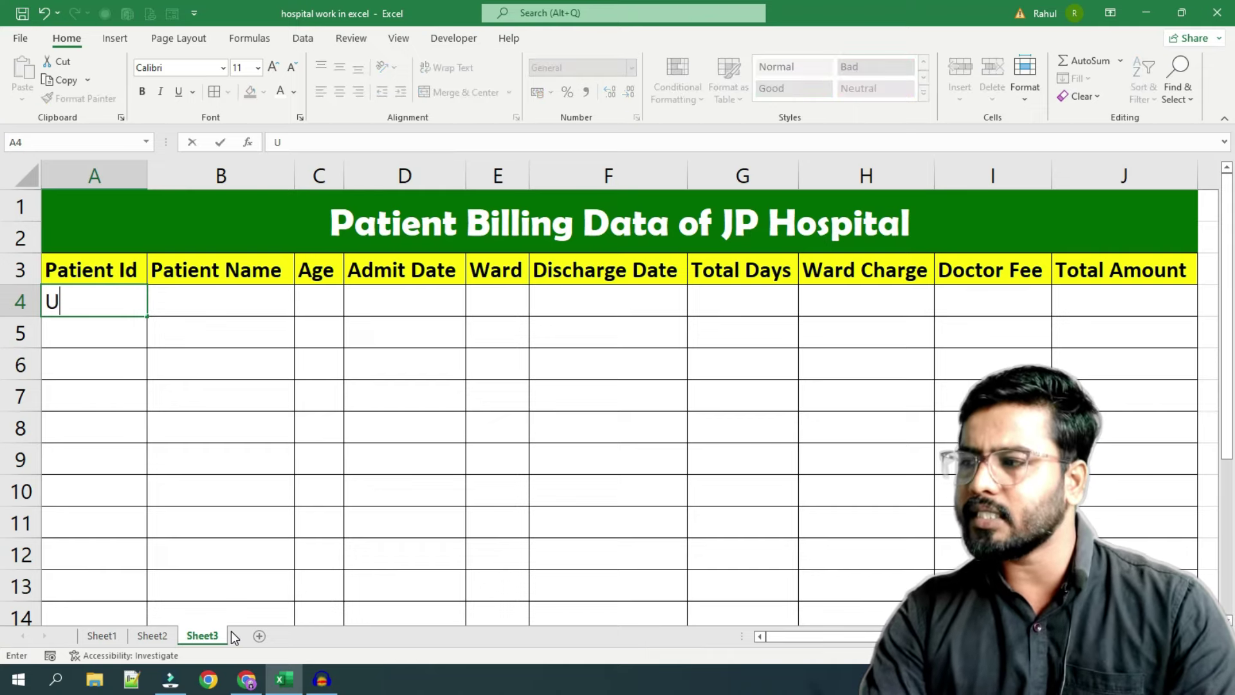
{"action": "key", "text": "BackSpace"}
{"action": "type", "text": "JP1001"}
{"action": "key", "text": "Return"}
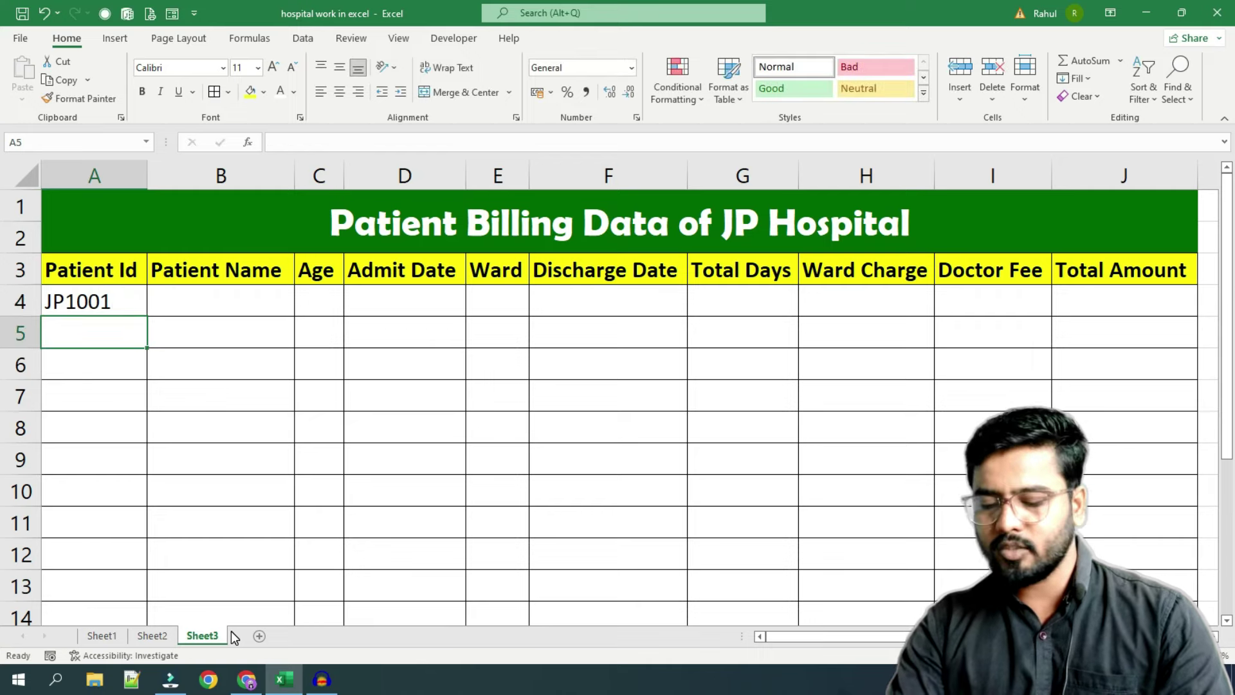
{"action": "type", "text": "JP1"}
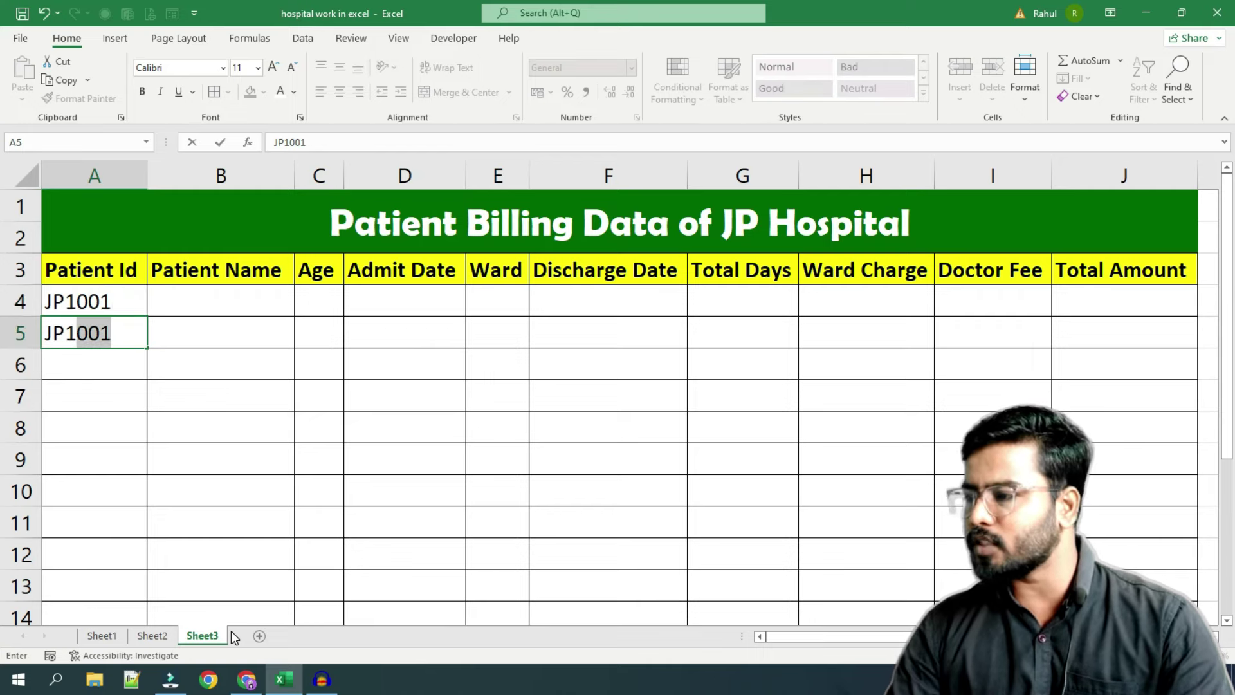
{"action": "type", "text": "002"}
{"action": "key", "text": "Return"}
{"action": "left_click_drag", "start_coordinate": [85, 302], "coordinate": [123, 619]}
Enter the six patients' names in B4:B9
{"action": "left_click", "coordinate": [178, 307]}
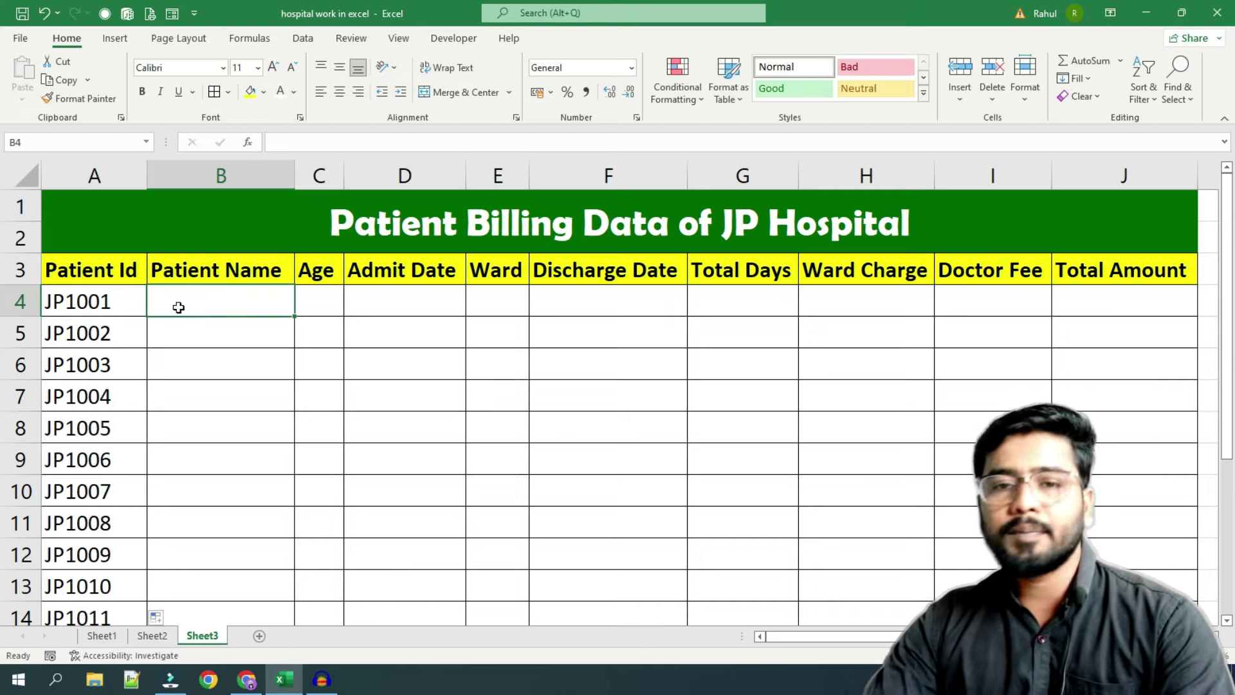
{"action": "type", "text": "Aman"}
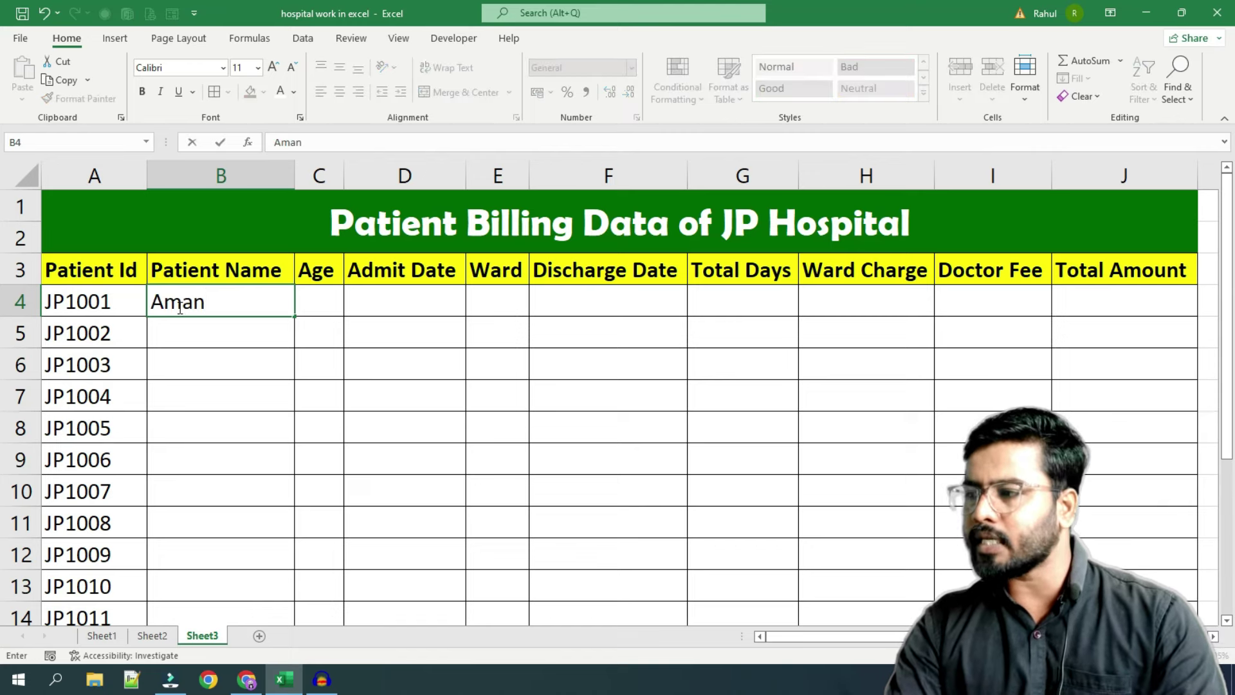
{"action": "key", "text": "Return"}
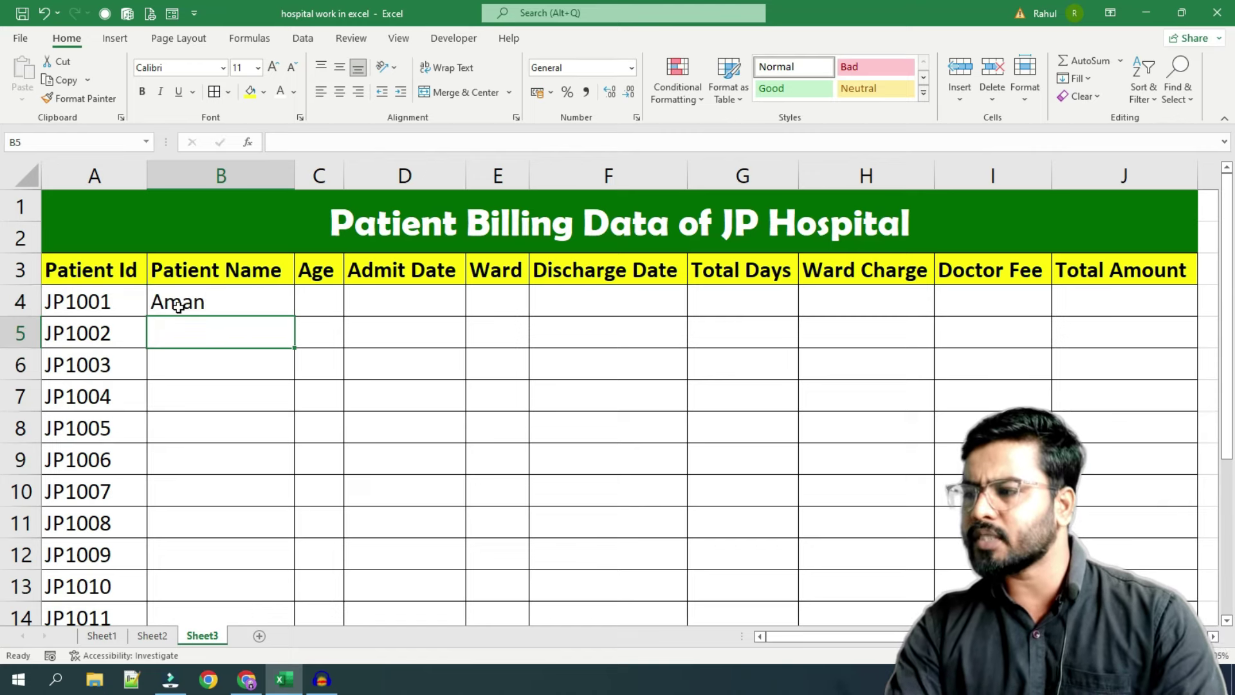
{"action": "type", "text": "Rajesh"}
{"action": "key", "text": "Return"}
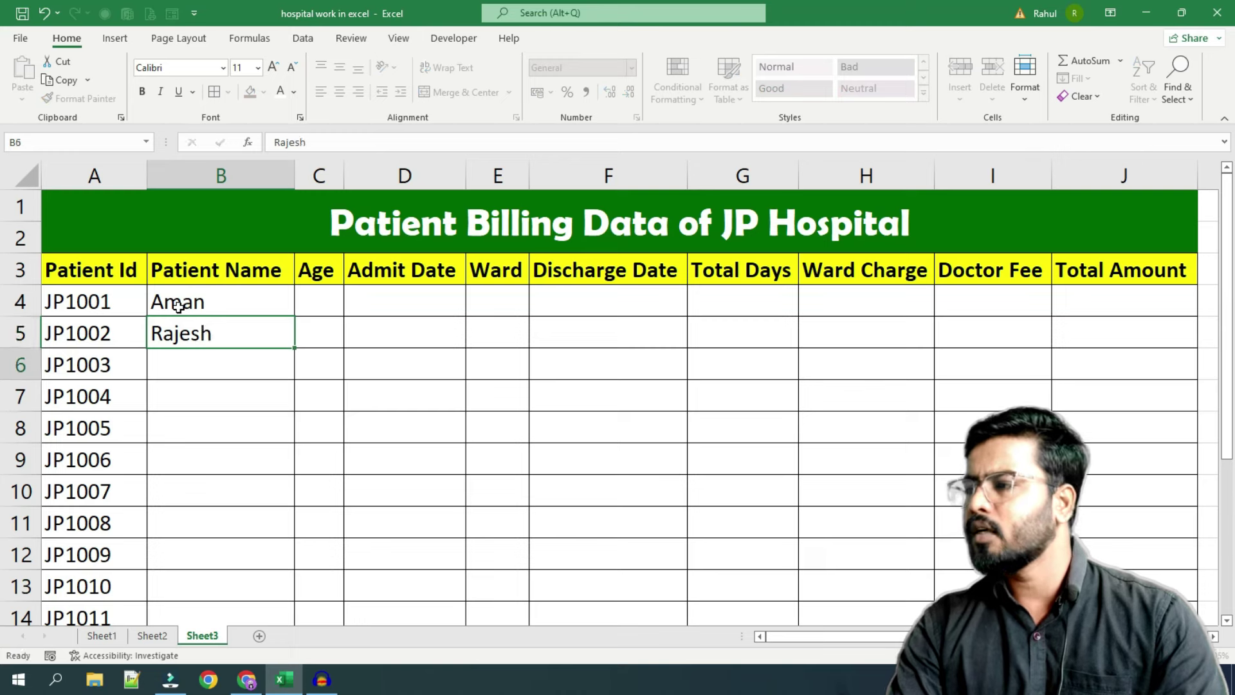
{"action": "type", "text": "Mahesh"}
{"action": "key", "text": "Return"}
{"action": "type", "text": "sures"}
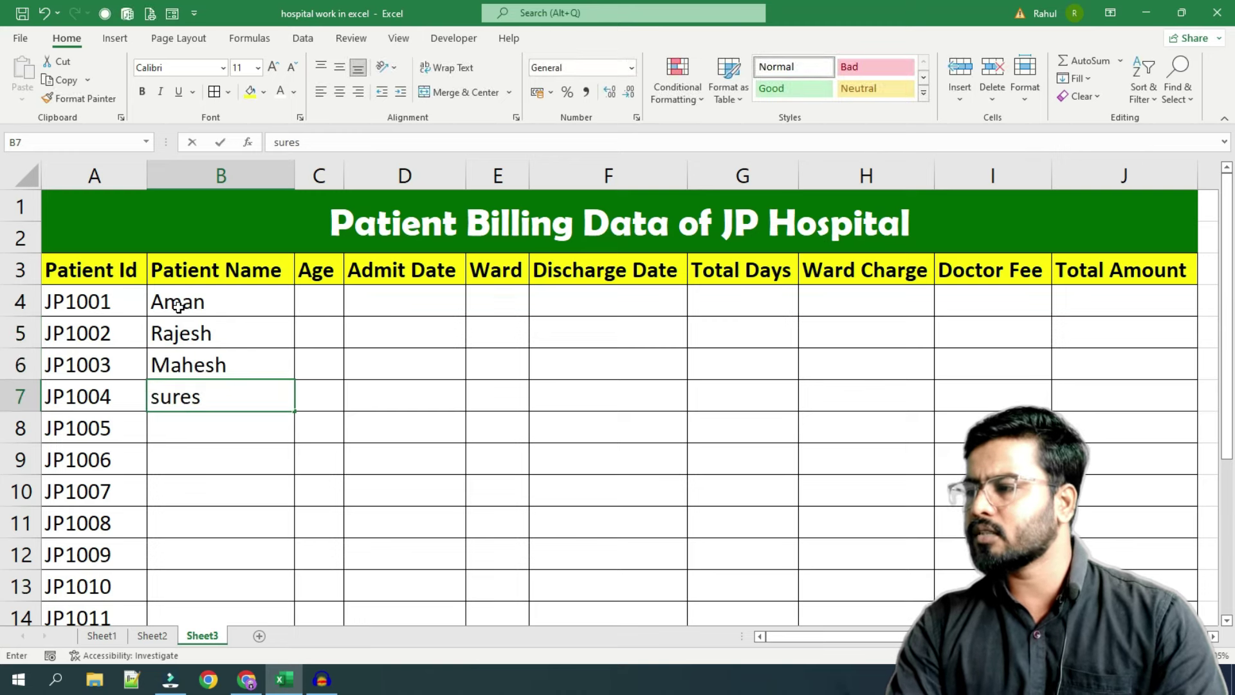
{"action": "type", "text": "h"}
{"action": "key", "text": "Return"}
{"action": "type", "text": "Harsh"}
{"action": "key", "text": "Return"}
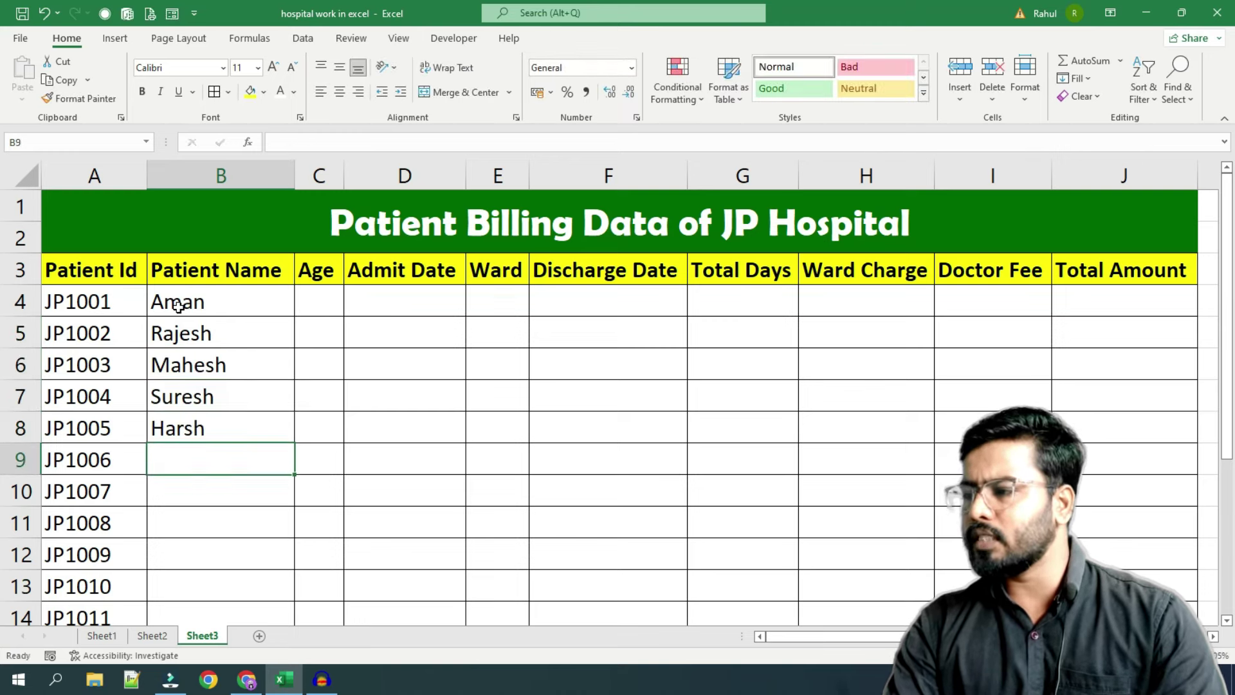
{"action": "type", "text": "Nishant"}
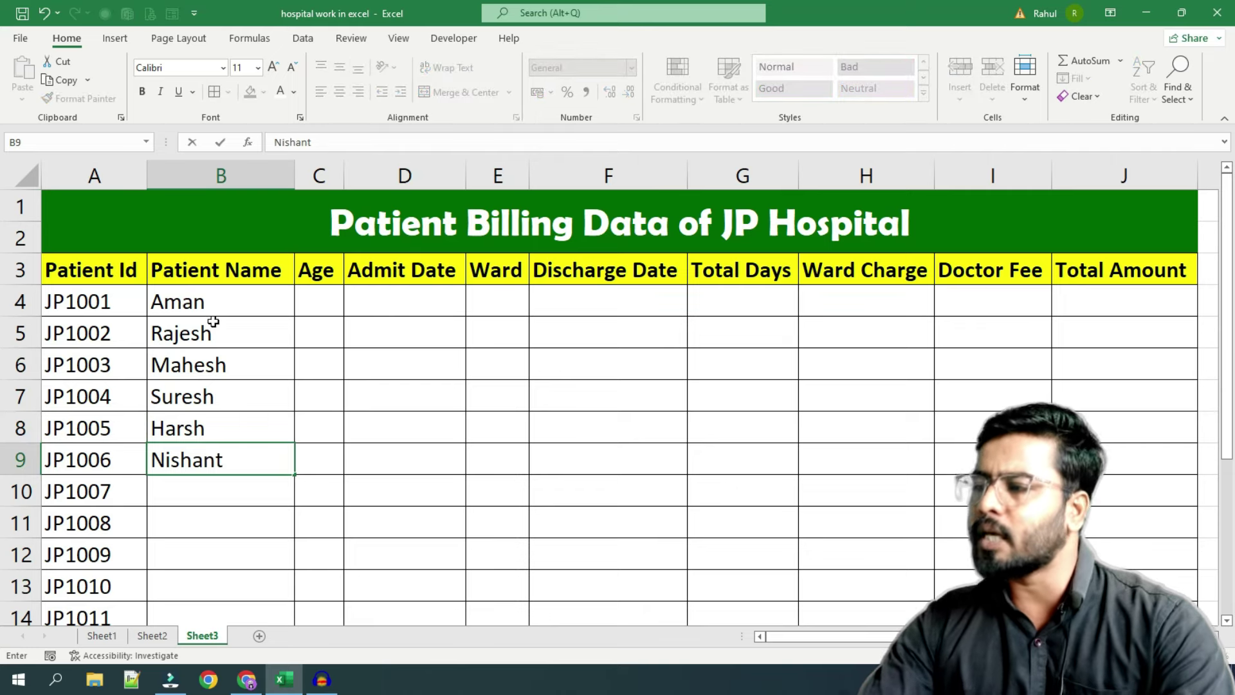
{"action": "left_click", "coordinate": [250, 391]}
Enter the ages 34, 26, 28, 32, 29 and 24 in C4:C9
{"action": "left_click", "coordinate": [325, 291]}
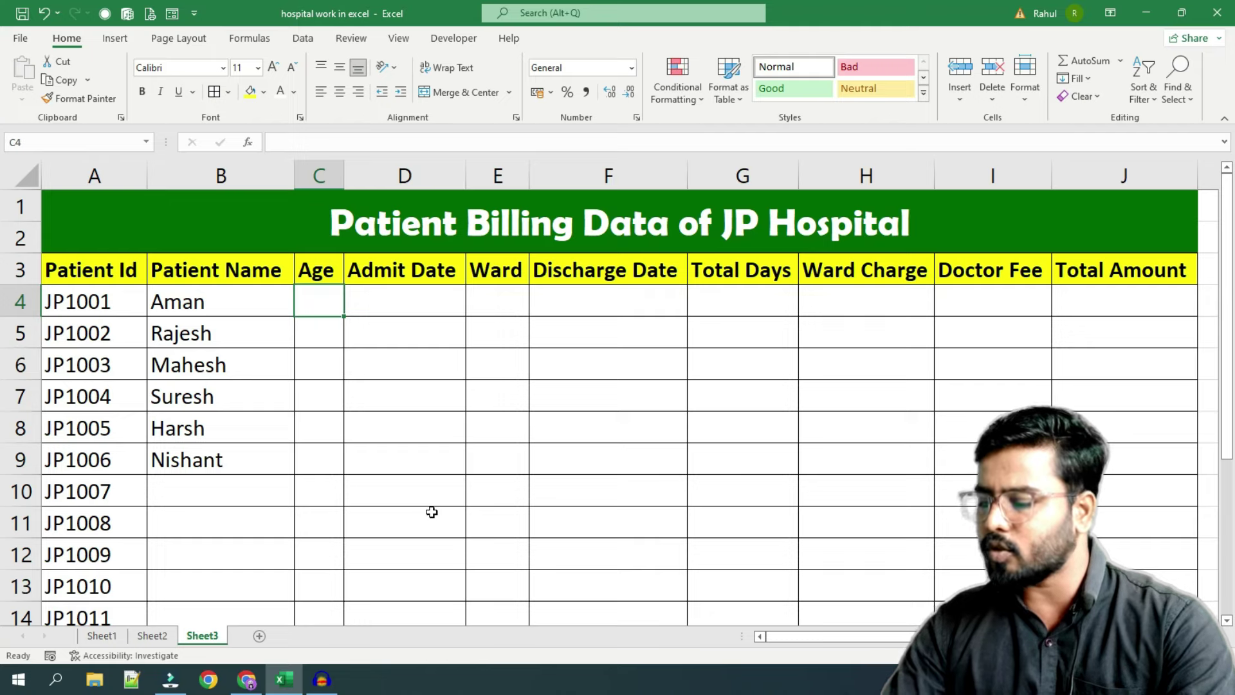
{"action": "type", "text": "34"}
{"action": "key", "text": "Return"}
{"action": "type", "text": "26"}
{"action": "key", "text": "Return"}
{"action": "type", "text": "28"}
{"action": "key", "text": "Return"}
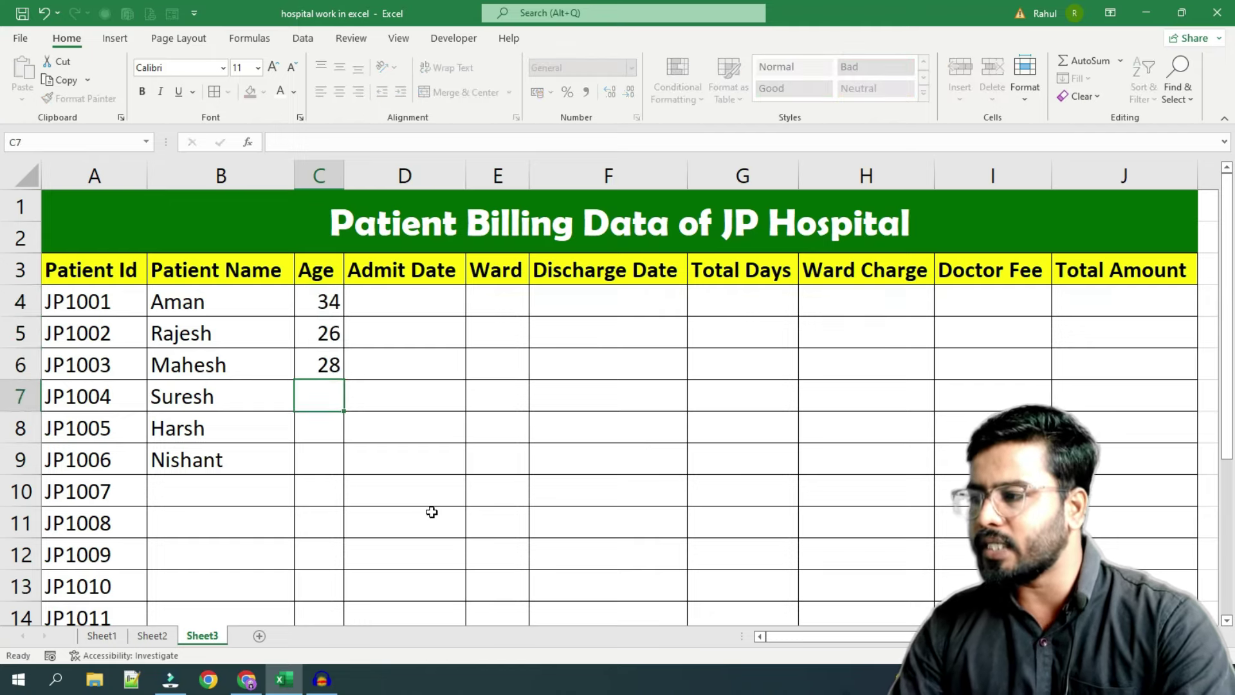
{"action": "type", "text": "32"}
{"action": "key", "text": "Return"}
{"action": "type", "text": "2"}
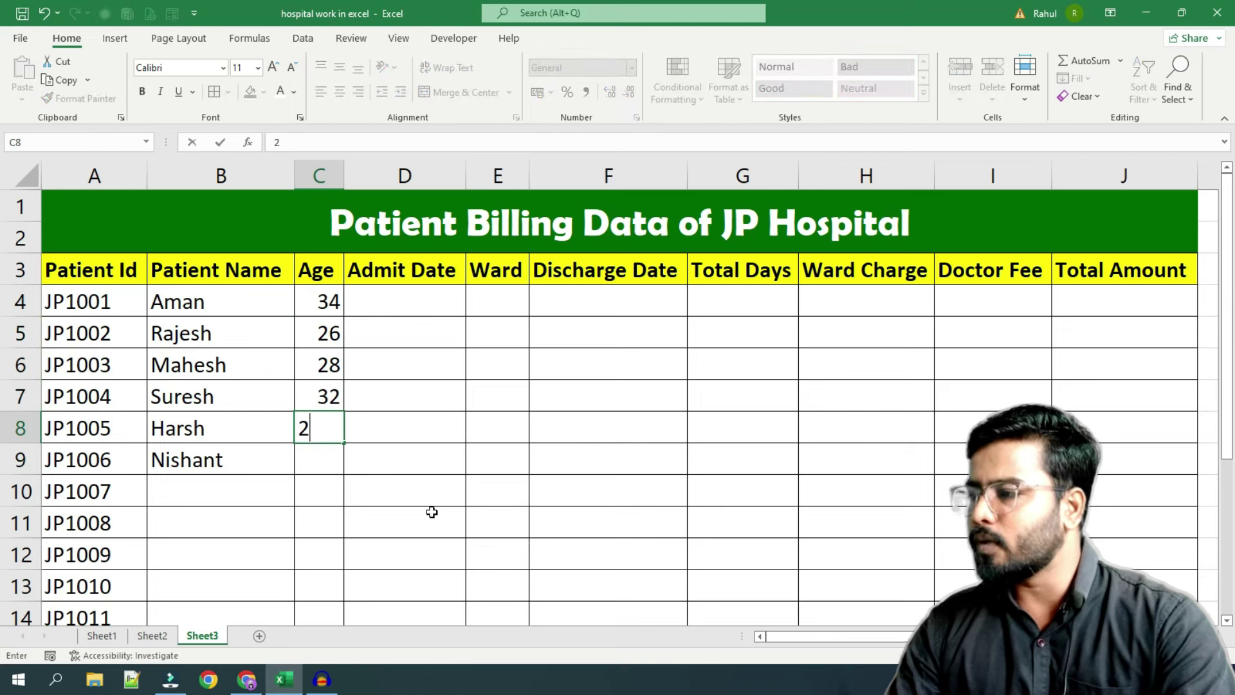
{"action": "type", "text": "9"}
{"action": "key", "text": "Return"}
{"action": "type", "text": "24"}
{"action": "left_click", "coordinate": [401, 512]}
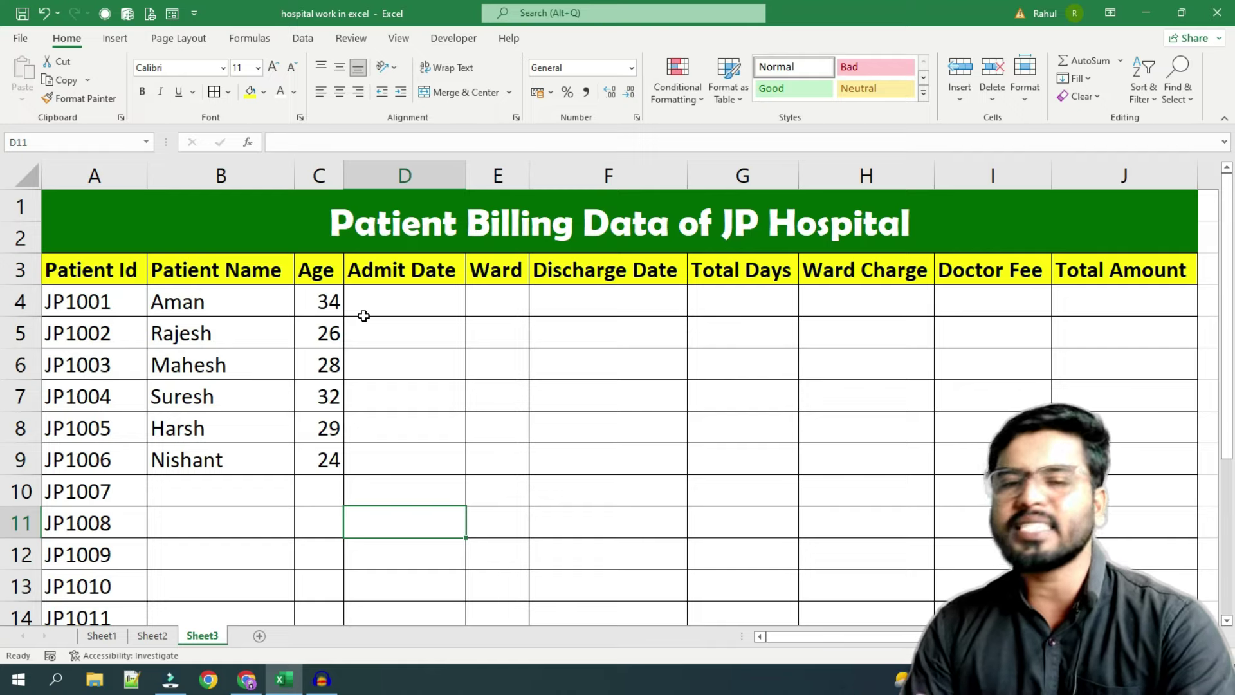
Enter admit dates 12-10-2022, 12-10-2022, 14-10-2022, 15-10-2022, 15-10-2022, 16-10-2022 in D4:D9
{"action": "left_click", "coordinate": [404, 301]}
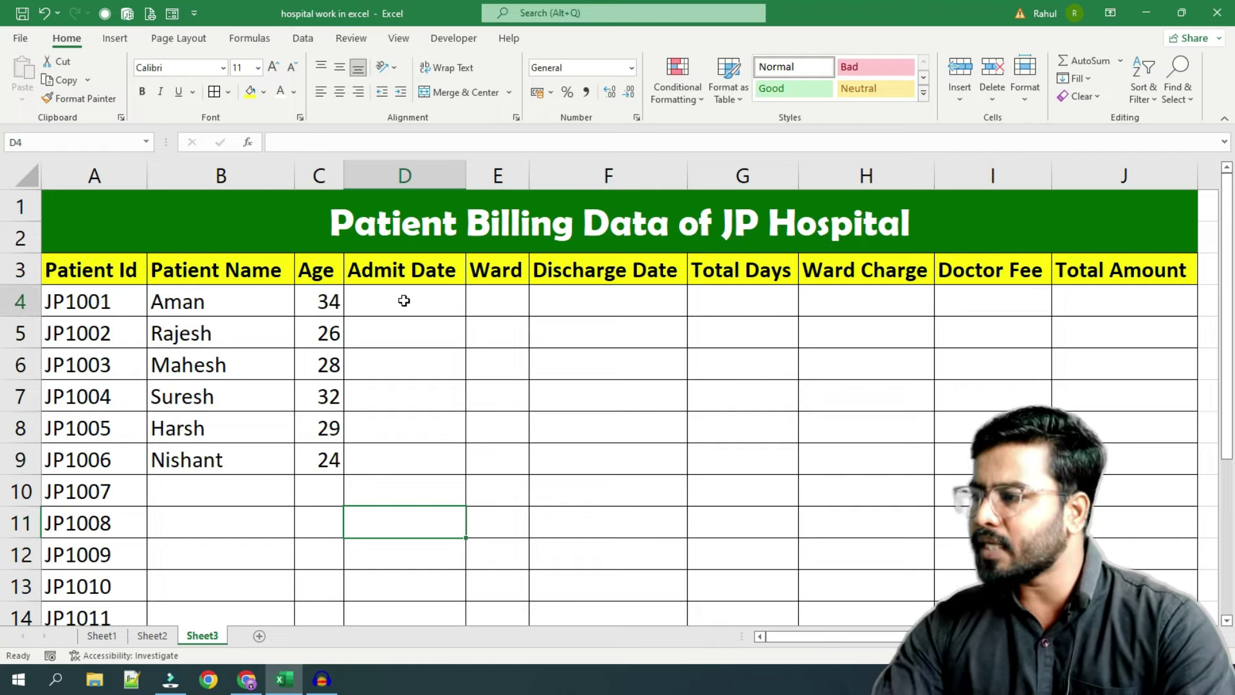
{"action": "type", "text": "12-10-20"}
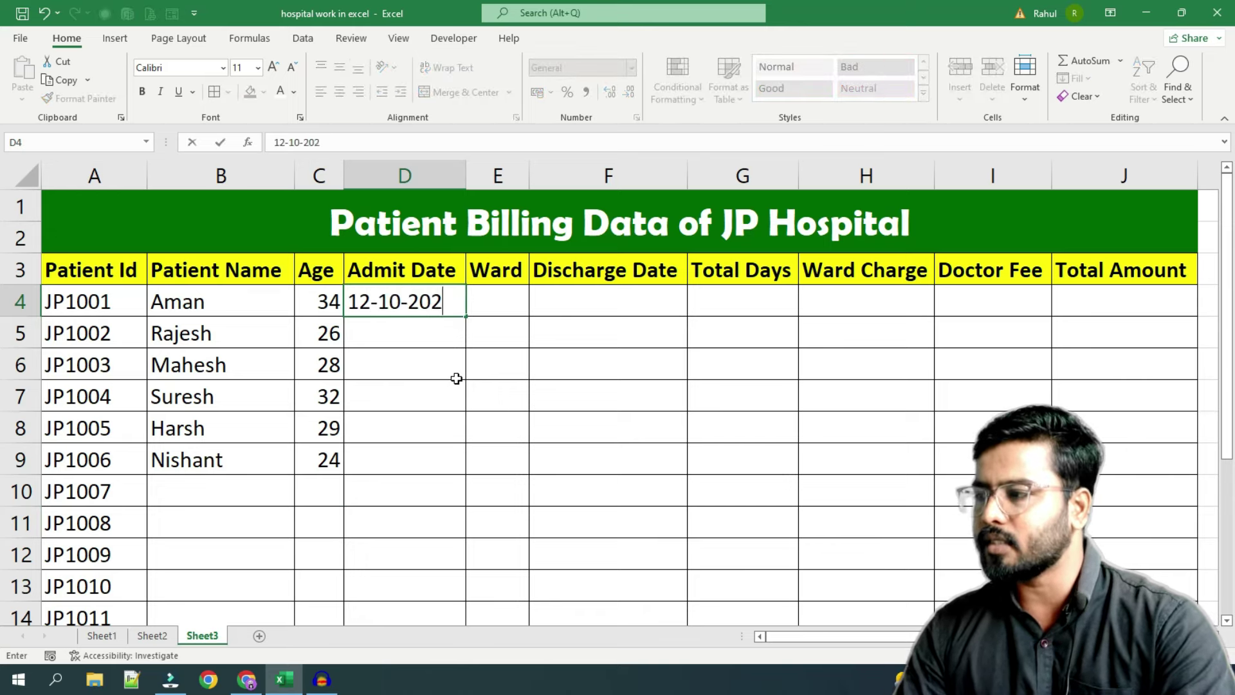
{"action": "type", "text": "2"}
{"action": "key", "text": "Return"}
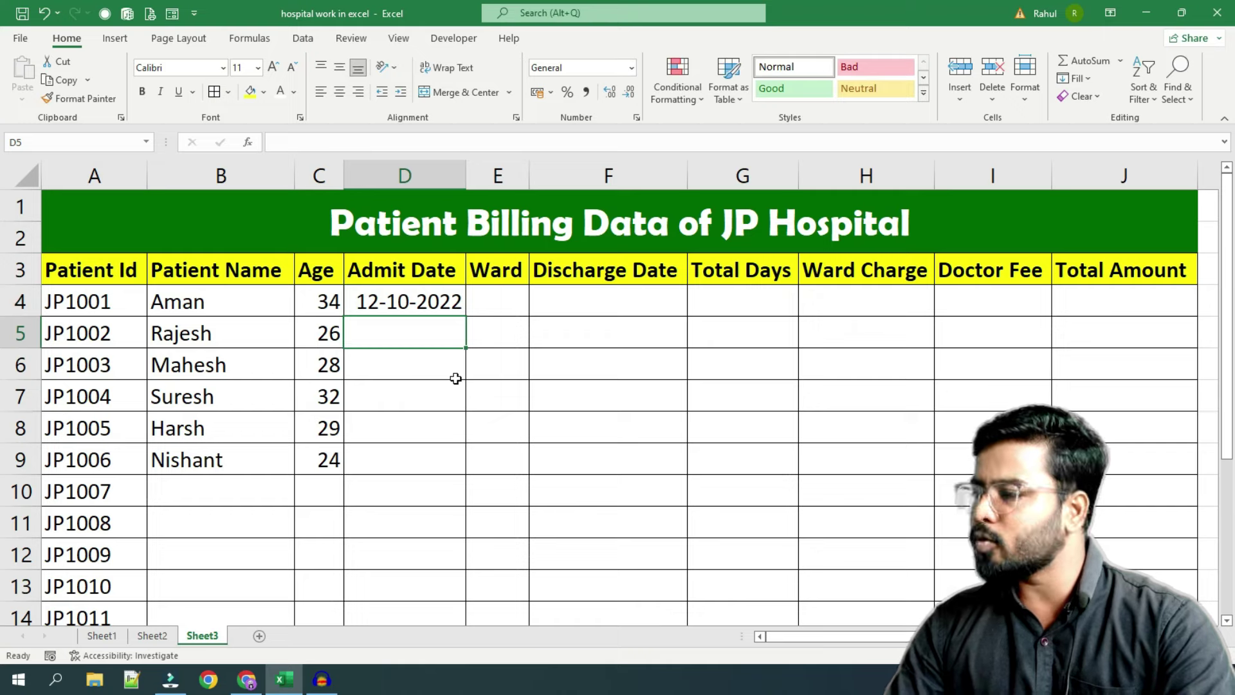
{"action": "type", "text": "12-10"}
{"action": "key", "text": "Return"}
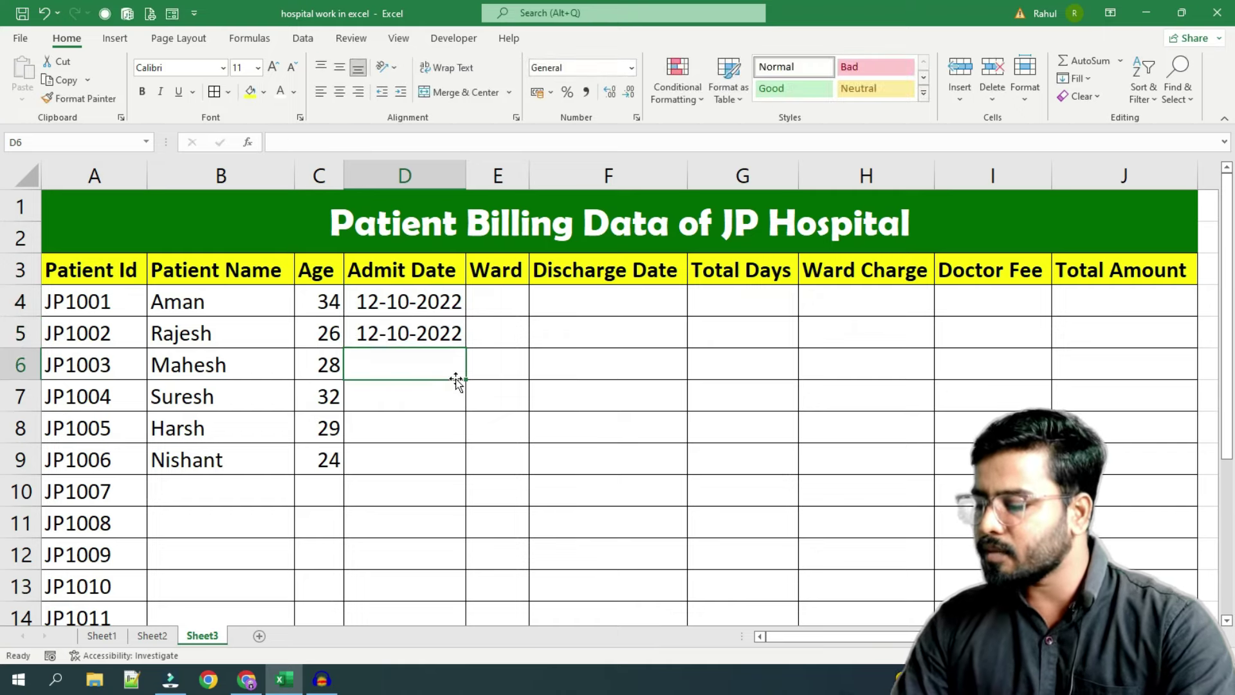
{"action": "type", "text": "4"}
{"action": "type", "text": "14"}
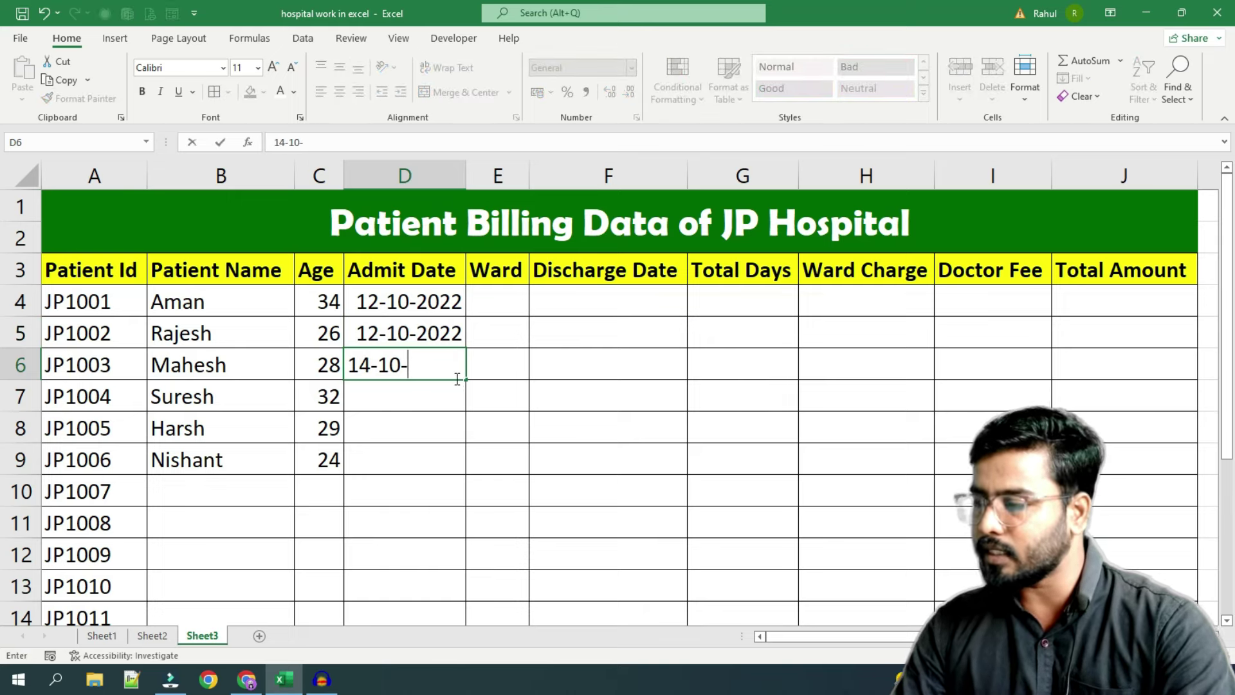
{"action": "type", "text": "2022"}
{"action": "key", "text": "Return"}
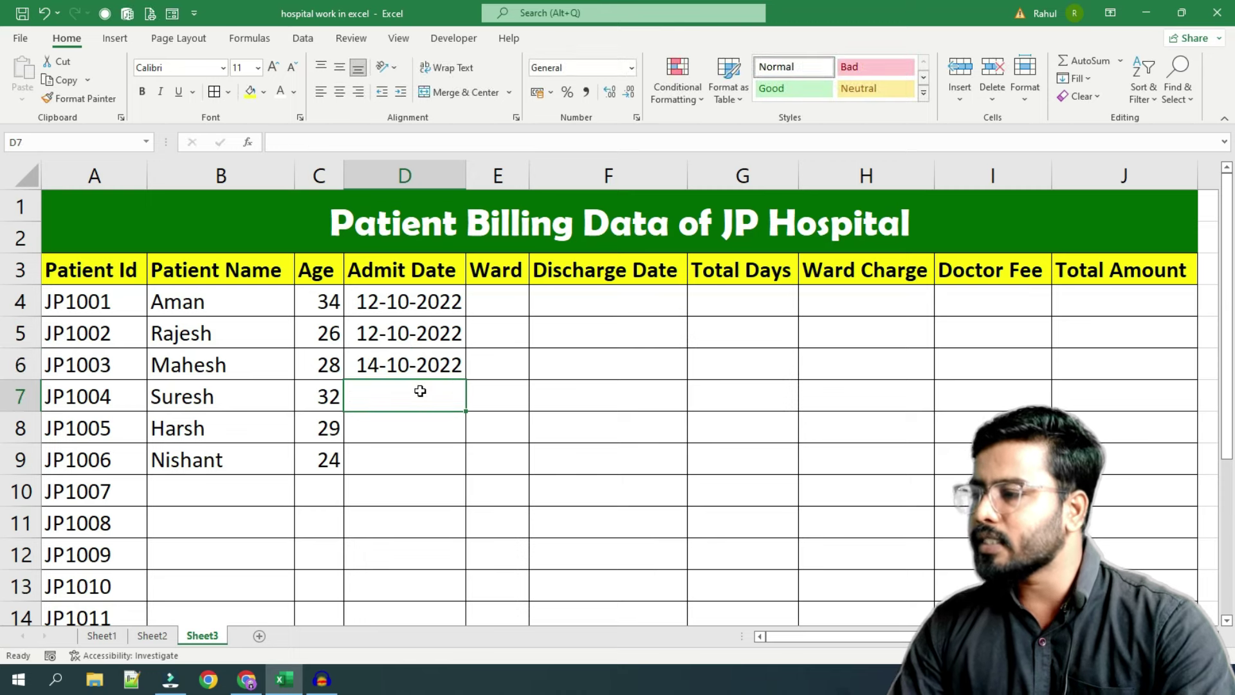
{"action": "type", "text": "15-10-2022"}
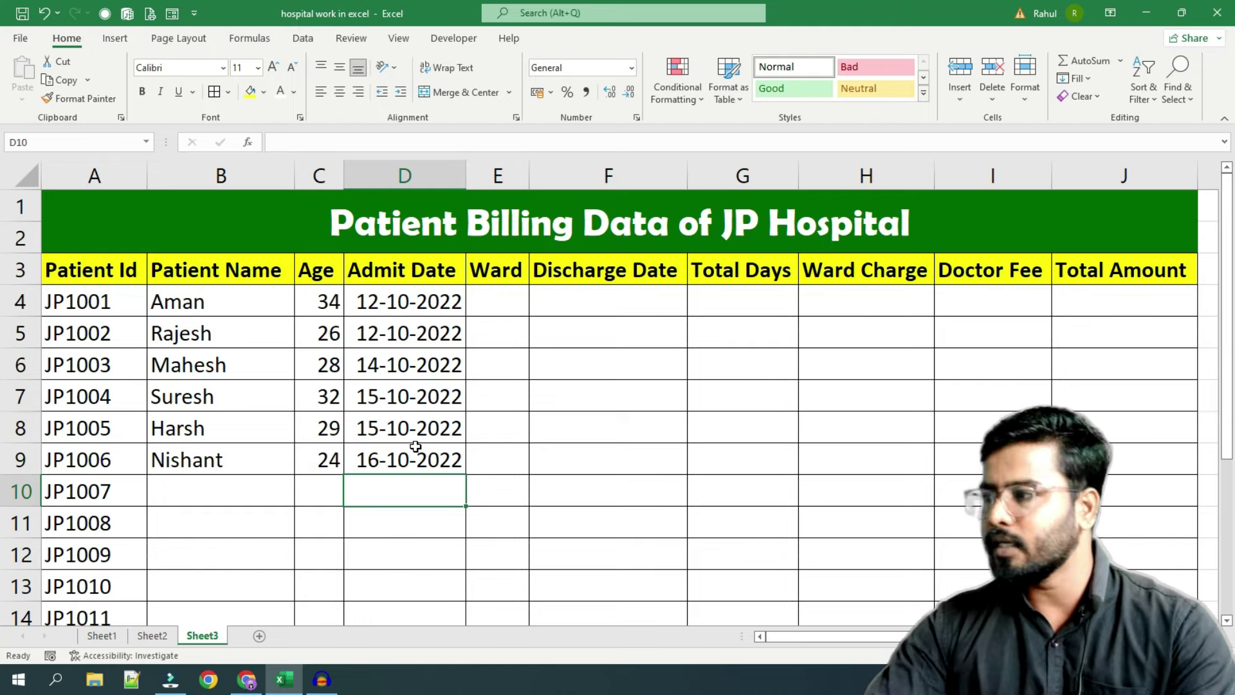
Enter the wards General, Special and CCU in E4:E6
{"action": "left_click", "coordinate": [502, 301]}
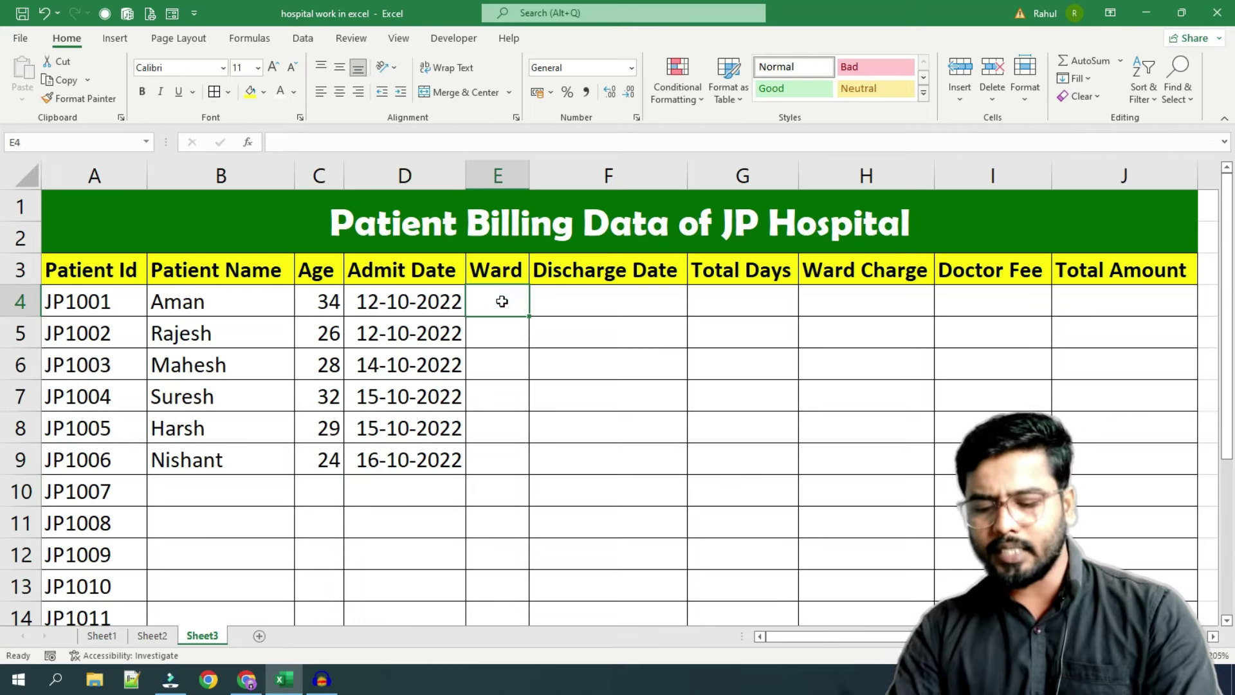
{"action": "type", "text": "Genra"}
{"action": "key", "text": "BackSpace"}
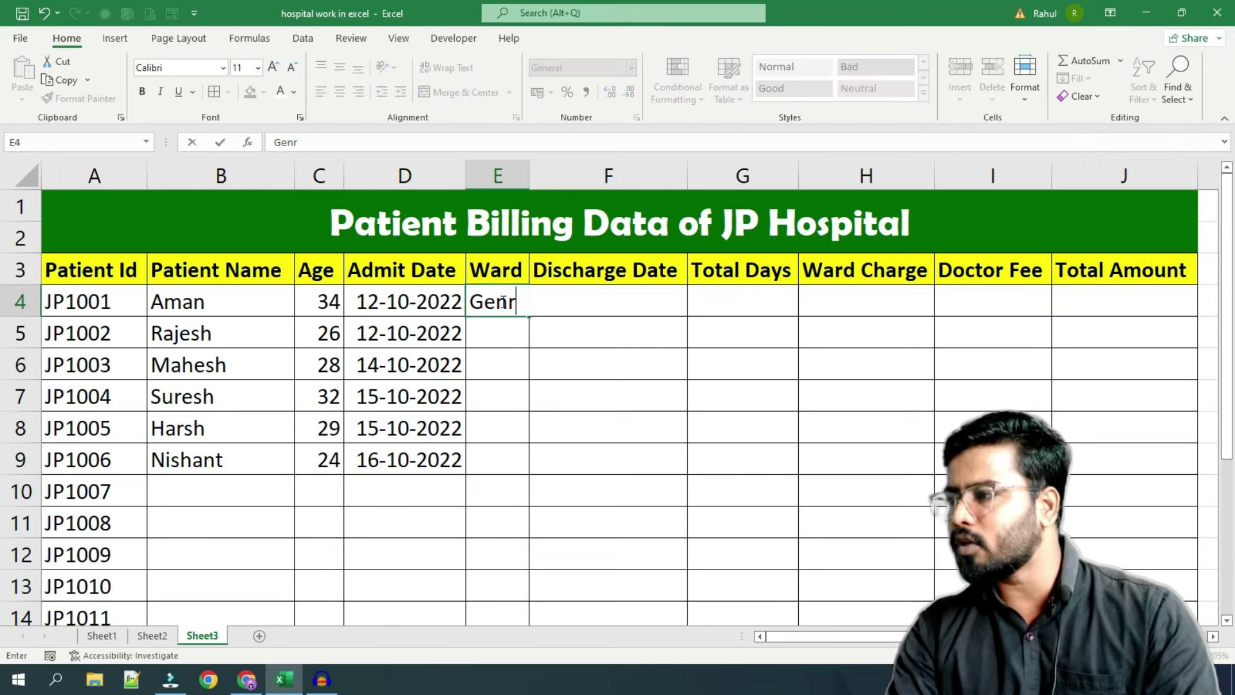
{"action": "key", "text": "BackSpace"}
{"action": "type", "text": "eral"}
{"action": "key", "text": "Return"}
{"action": "type", "text": "S"}
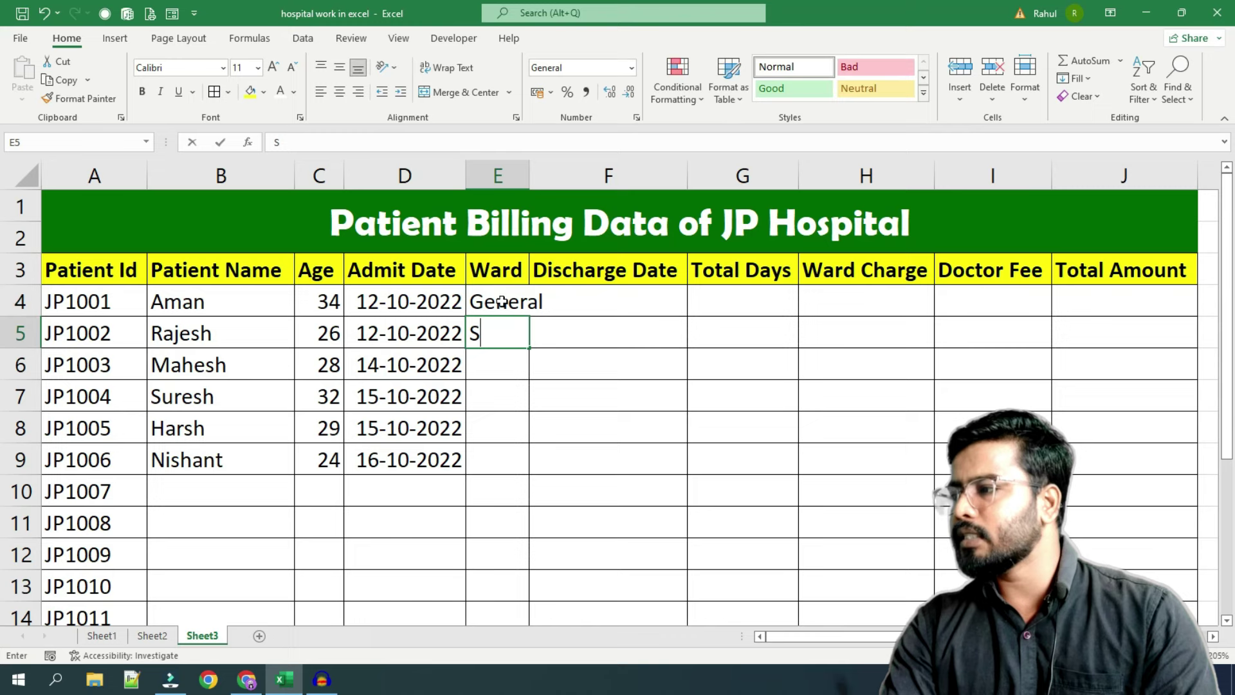
{"action": "type", "text": "pecial"}
{"action": "key", "text": "Return"}
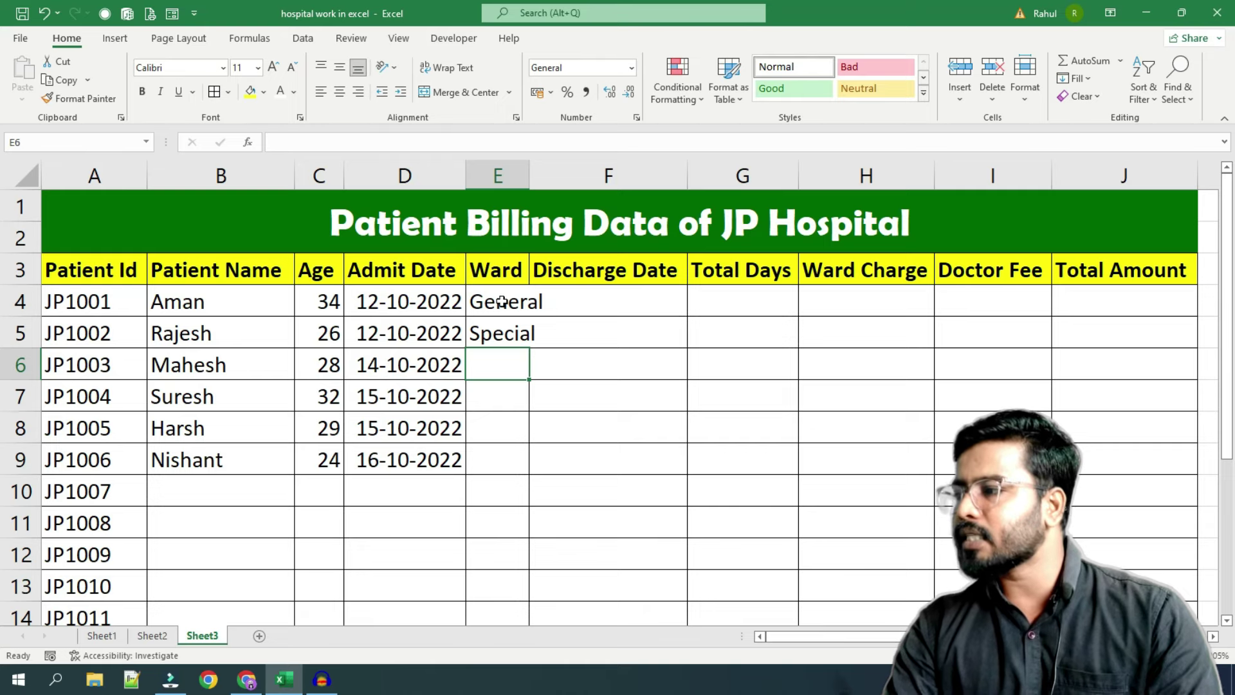
{"action": "type", "text": "CCU"}
{"action": "key", "text": "Return"}
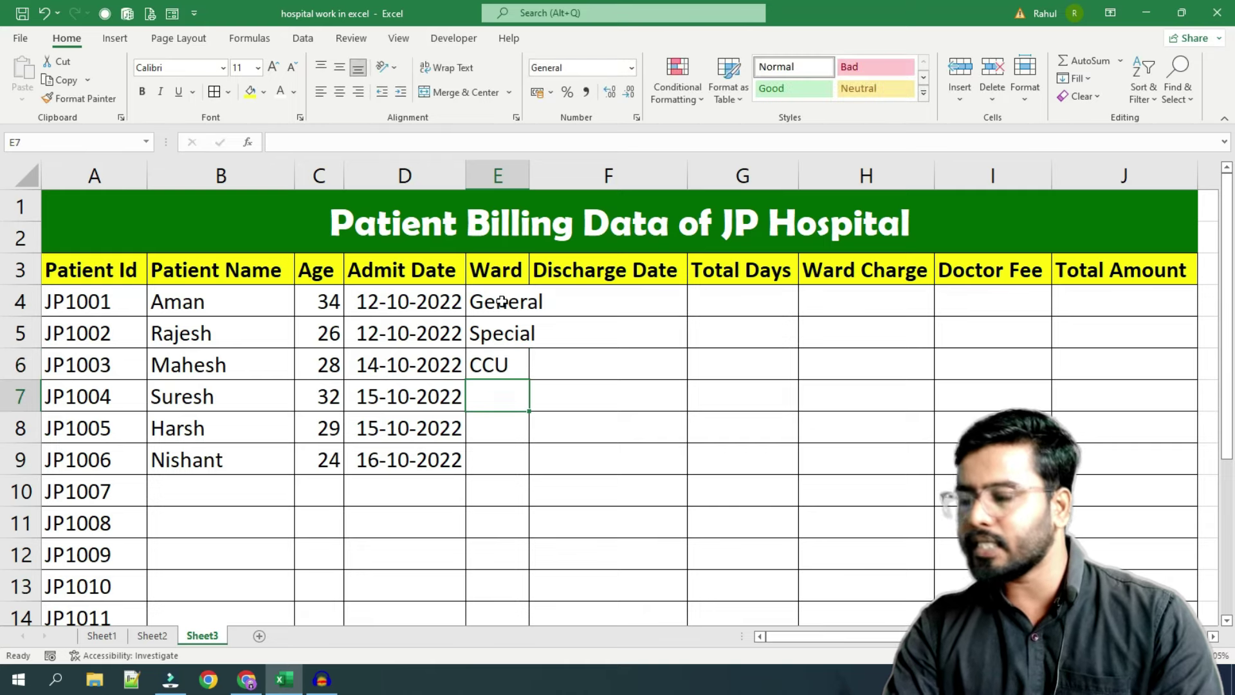
Enter ICCU, Special and General in E7:E9 and autofit column E's width
{"action": "type", "text": "ICC"}
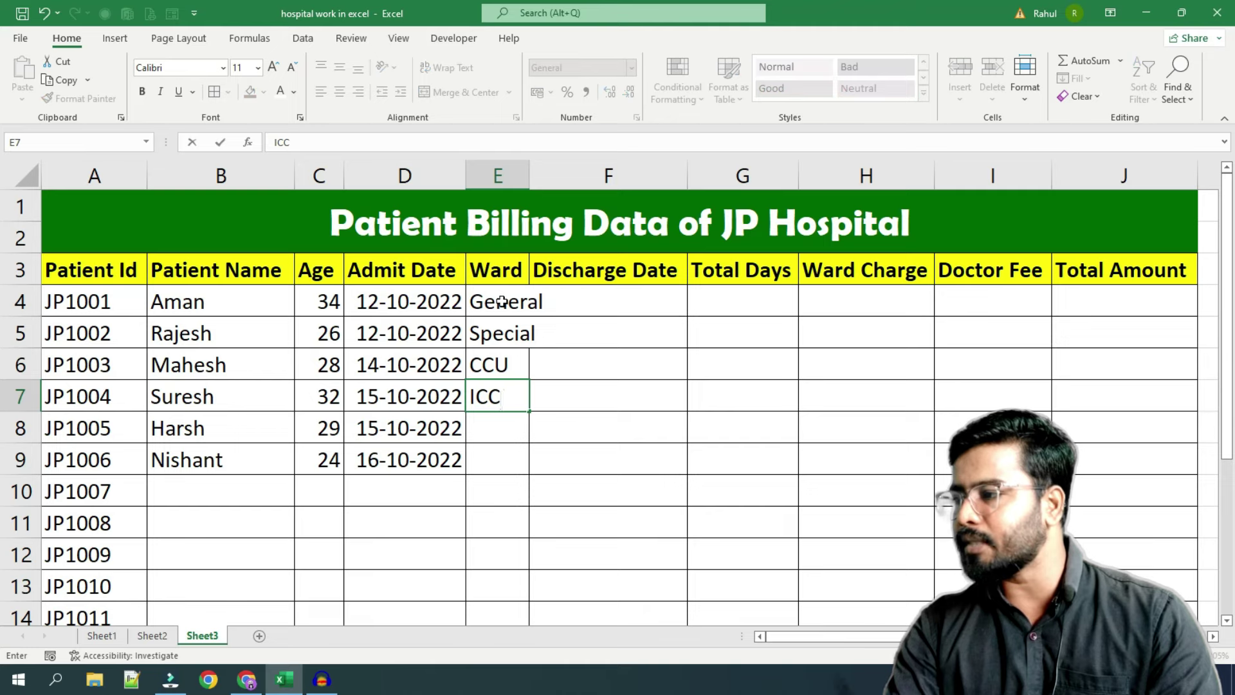
{"action": "key", "text": "Return"}
{"action": "type", "text": "SP"}
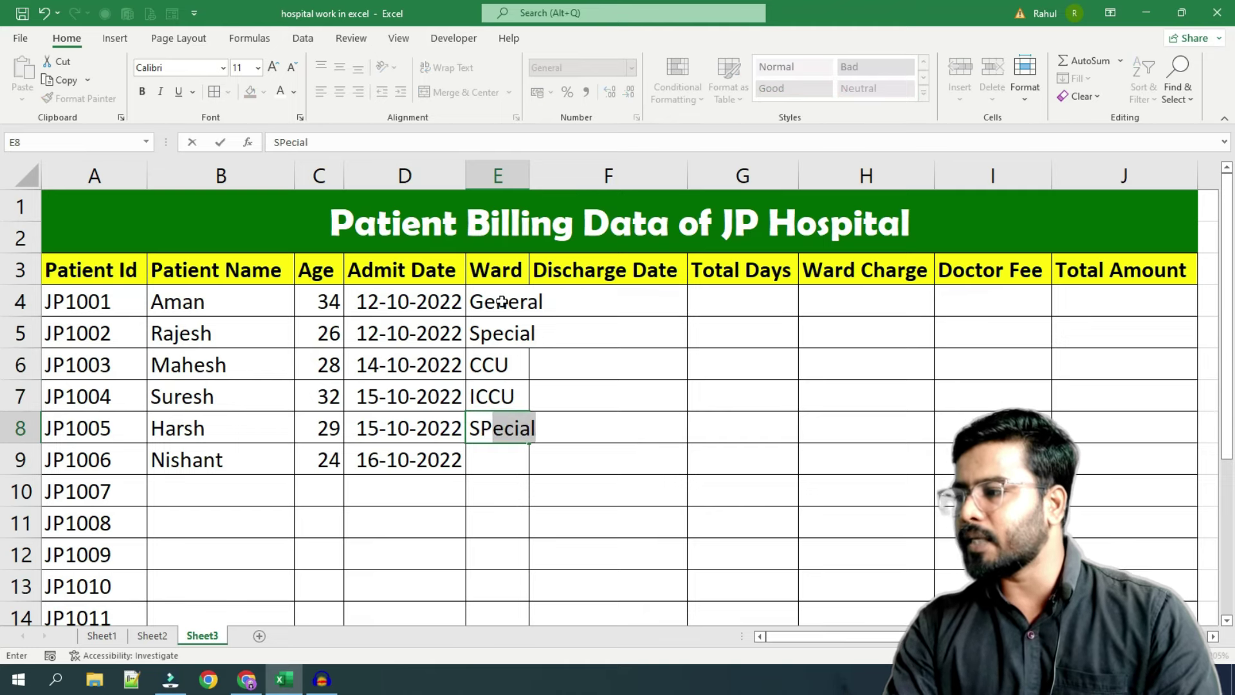
{"action": "key", "text": "Return"}
{"action": "type", "text": "GE"}
{"action": "key", "text": "Return"}
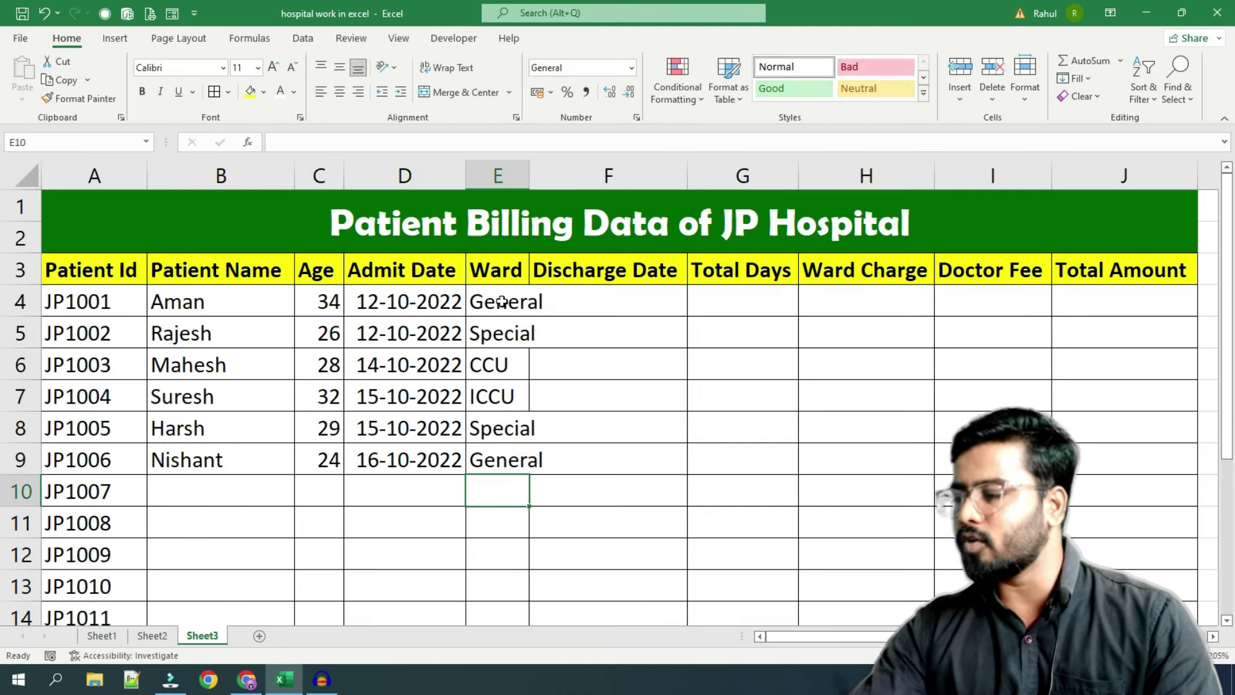
{"action": "double_click", "coordinate": [529, 175]}
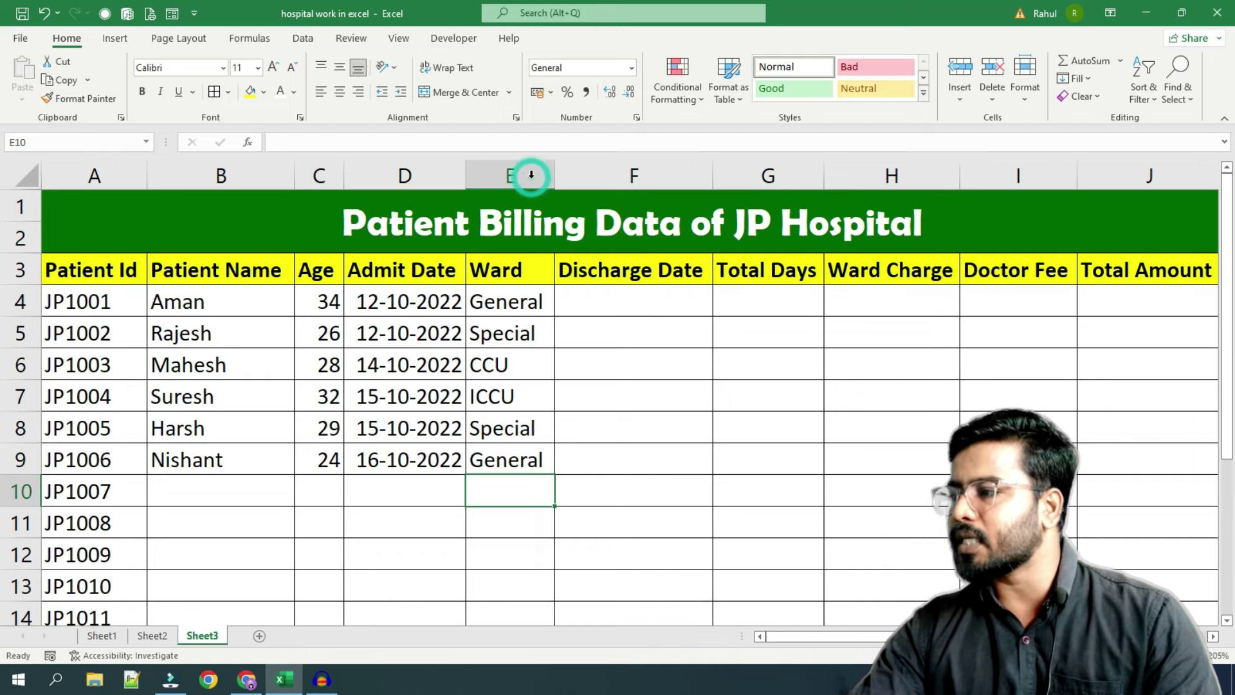
Enter discharge dates 16-10-2022 in F4 and 18-10-2022 in F5
{"action": "left_click", "coordinate": [580, 313]}
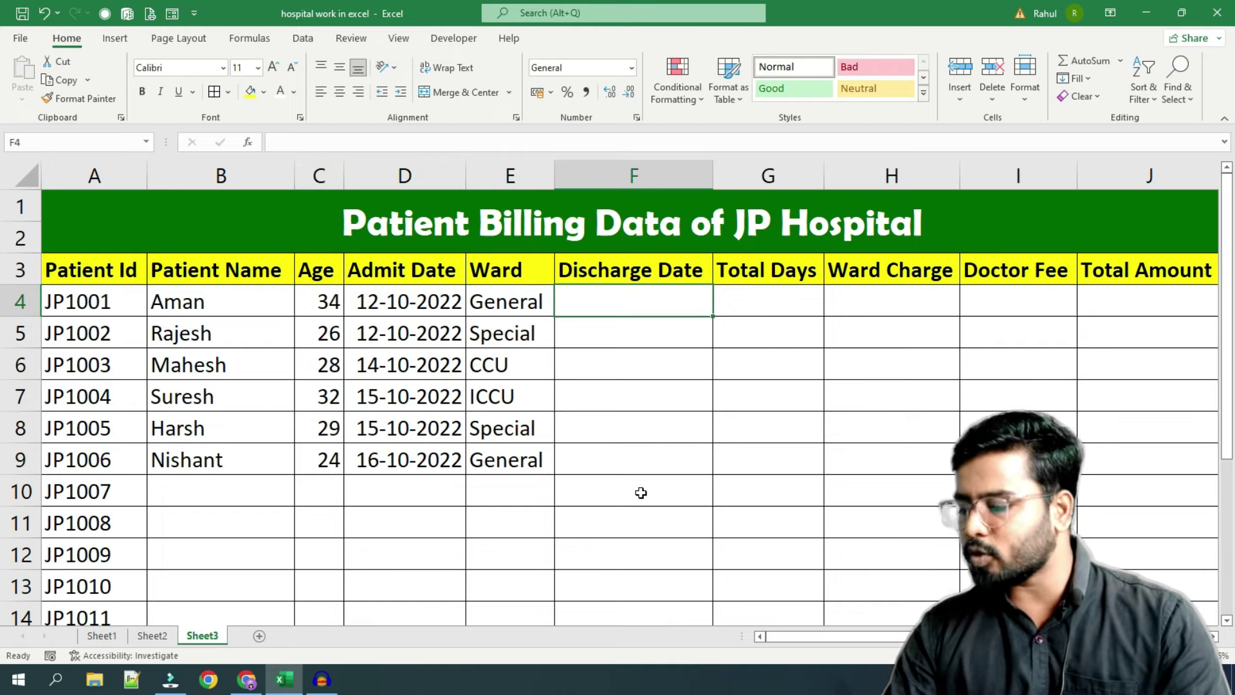
{"action": "type", "text": "16-10-2022"}
{"action": "key", "text": "Return"}
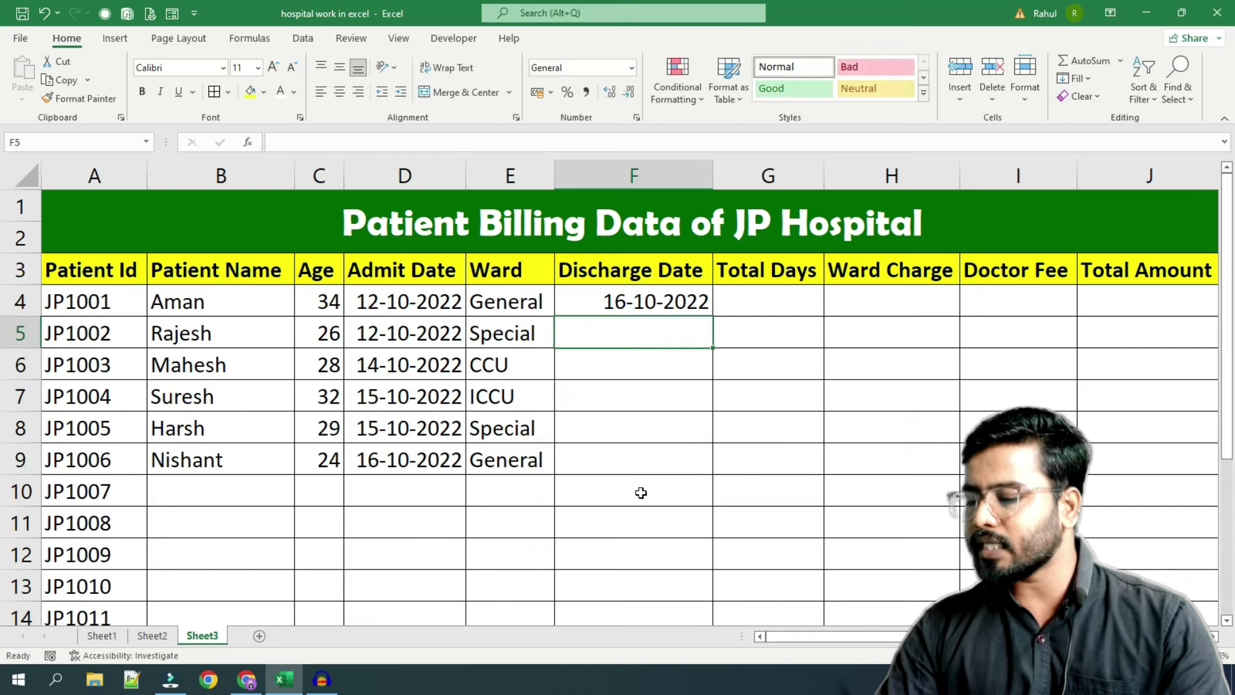
{"action": "type", "text": "18-10-"}
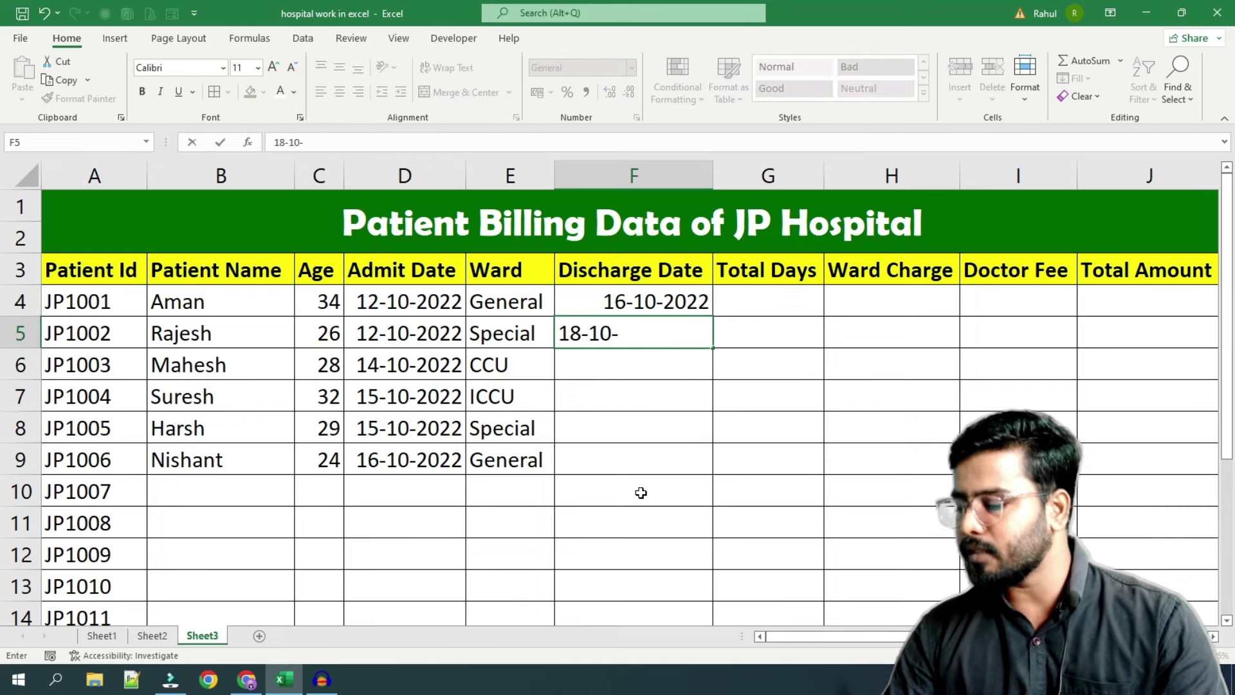
{"action": "type", "text": "2022"}
{"action": "key", "text": "Return"}
{"action": "left_click", "coordinate": [647, 522]}
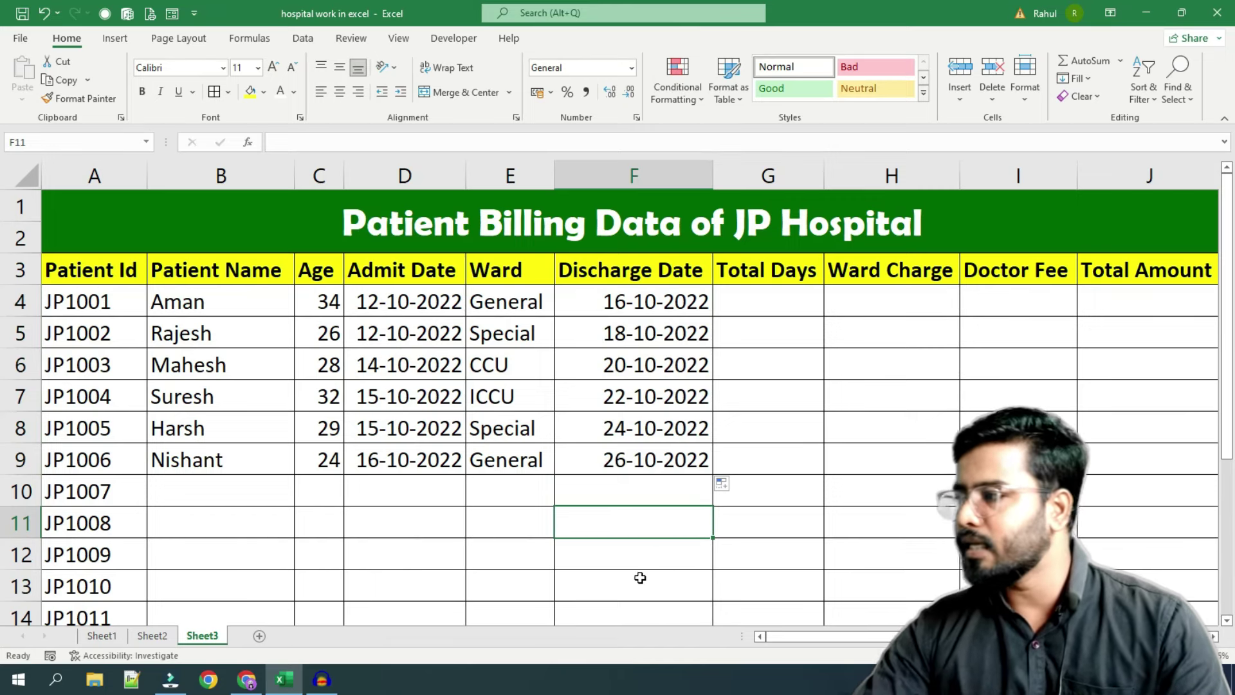
{"action": "left_click", "coordinate": [743, 306]}
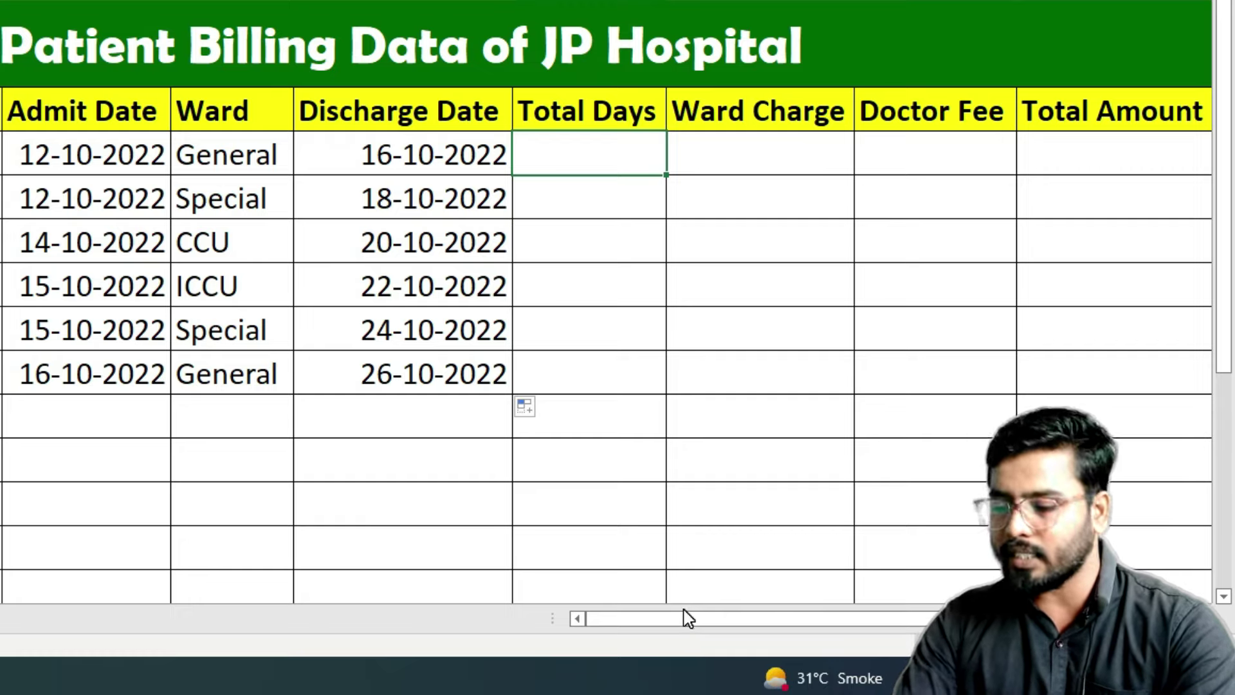
Enter =(F4-D4)+1 as the first Total Days and fill it down to row 9
{"action": "type", "text": "="}
{"action": "left_click", "coordinate": [412, 140]}
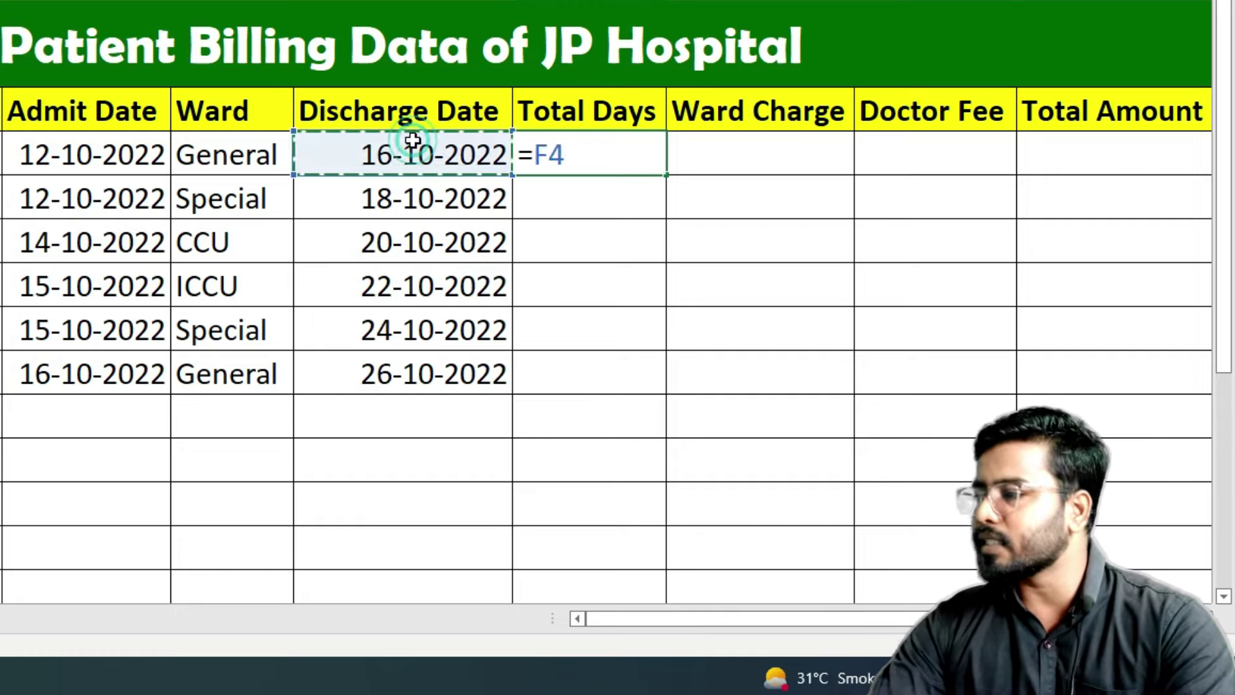
{"action": "type", "text": "-"}
{"action": "left_click", "coordinate": [95, 148]}
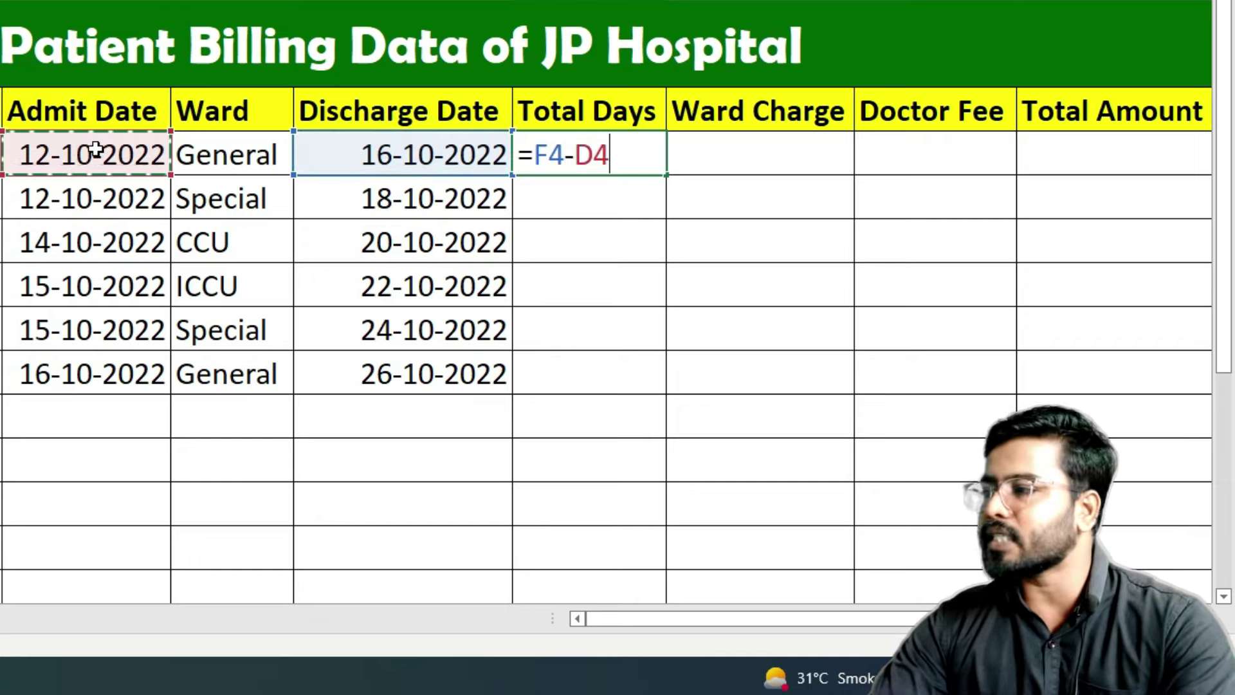
{"action": "key", "text": "Return"}
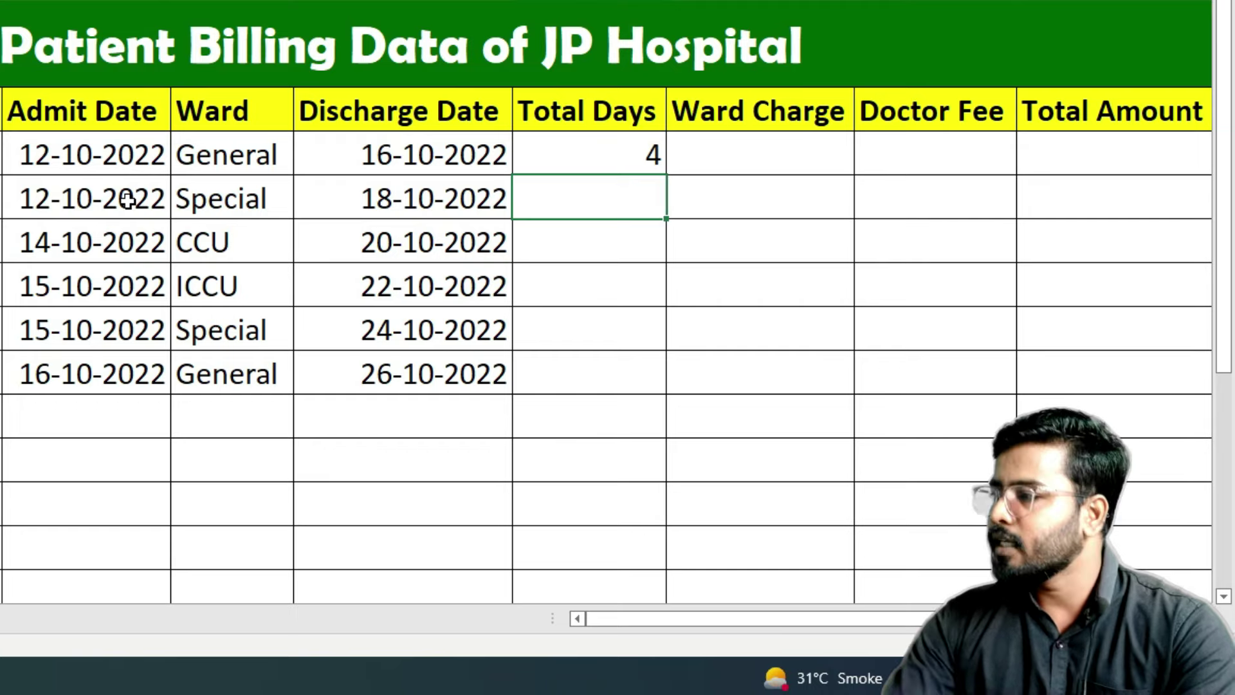
{"action": "key", "text": "F2"}
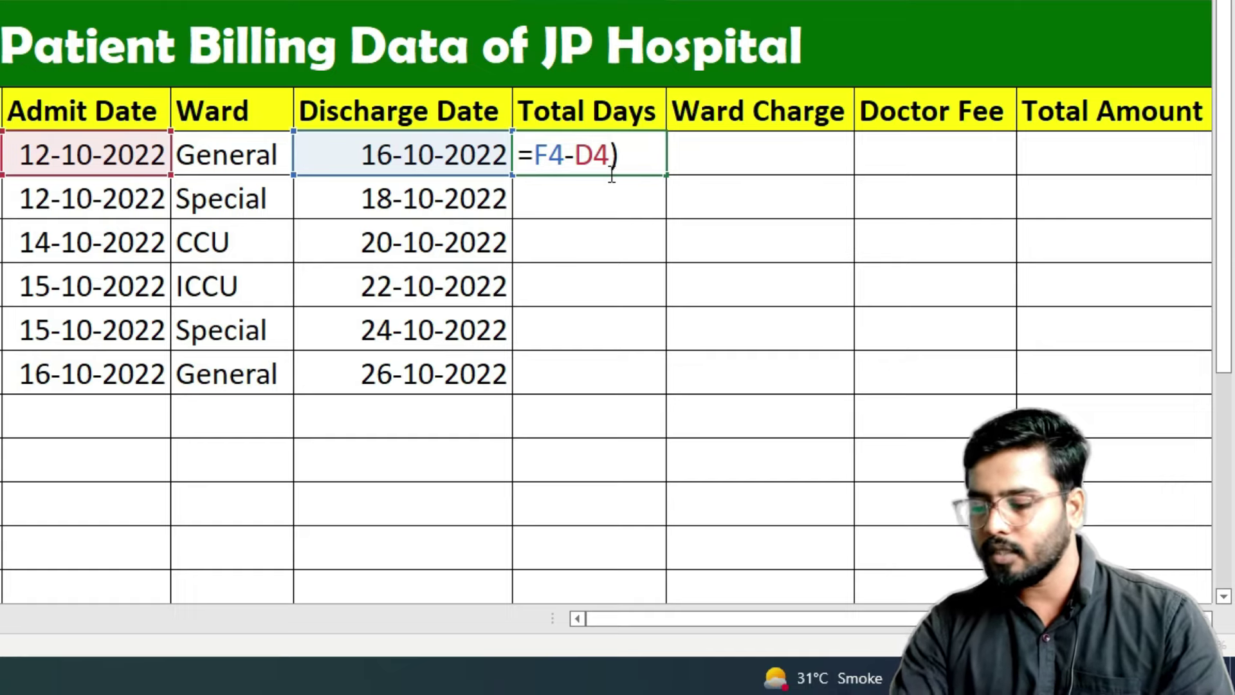
{"action": "type", "text": "("}
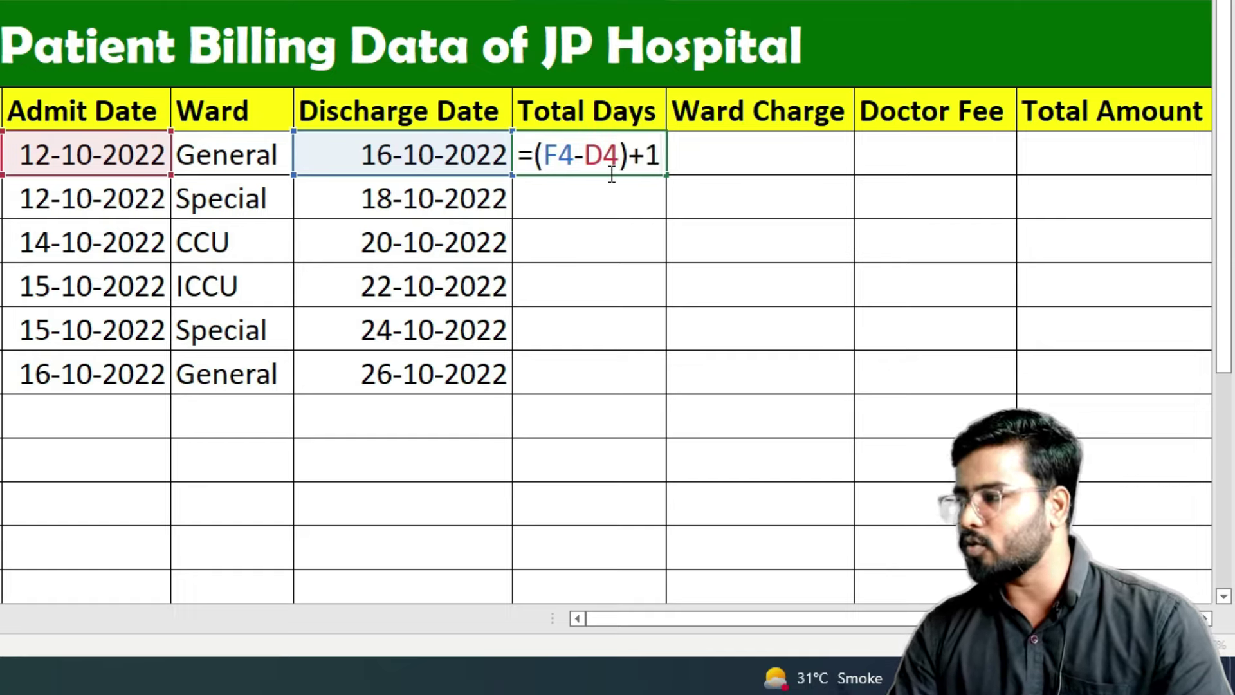
{"action": "key", "text": "Return"}
{"action": "left_click", "coordinate": [625, 165]}
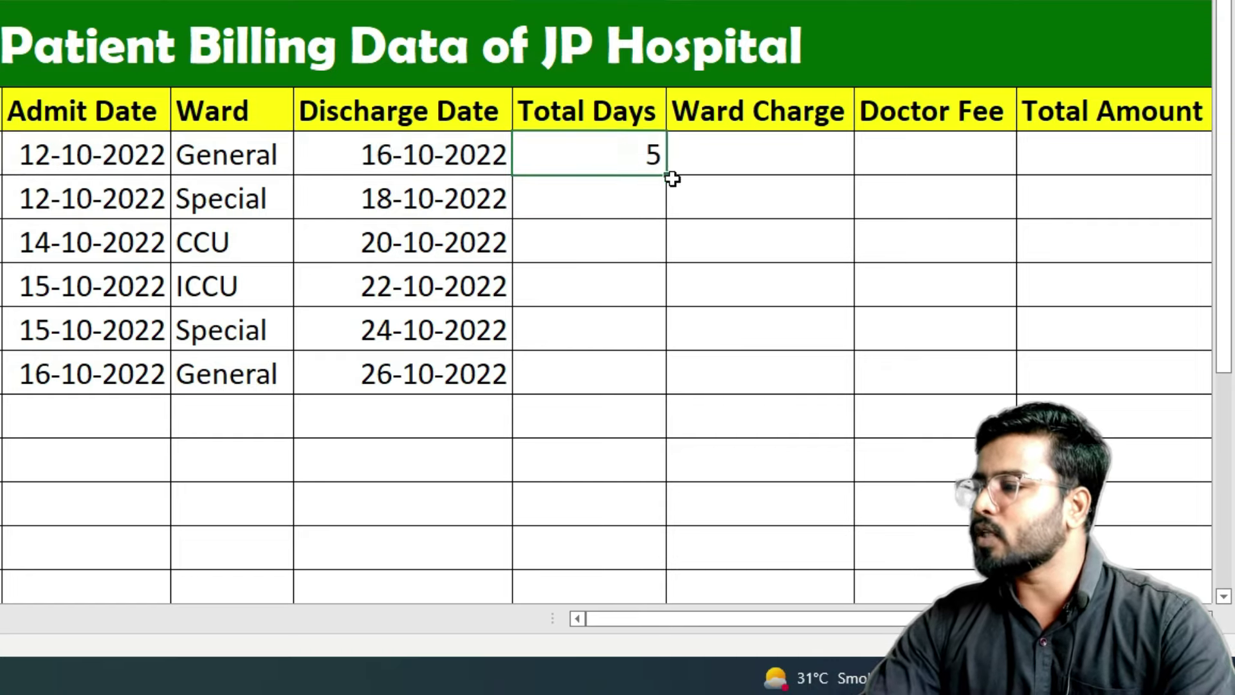
{"action": "left_click_drag", "start_coordinate": [666, 177], "coordinate": [630, 404]}
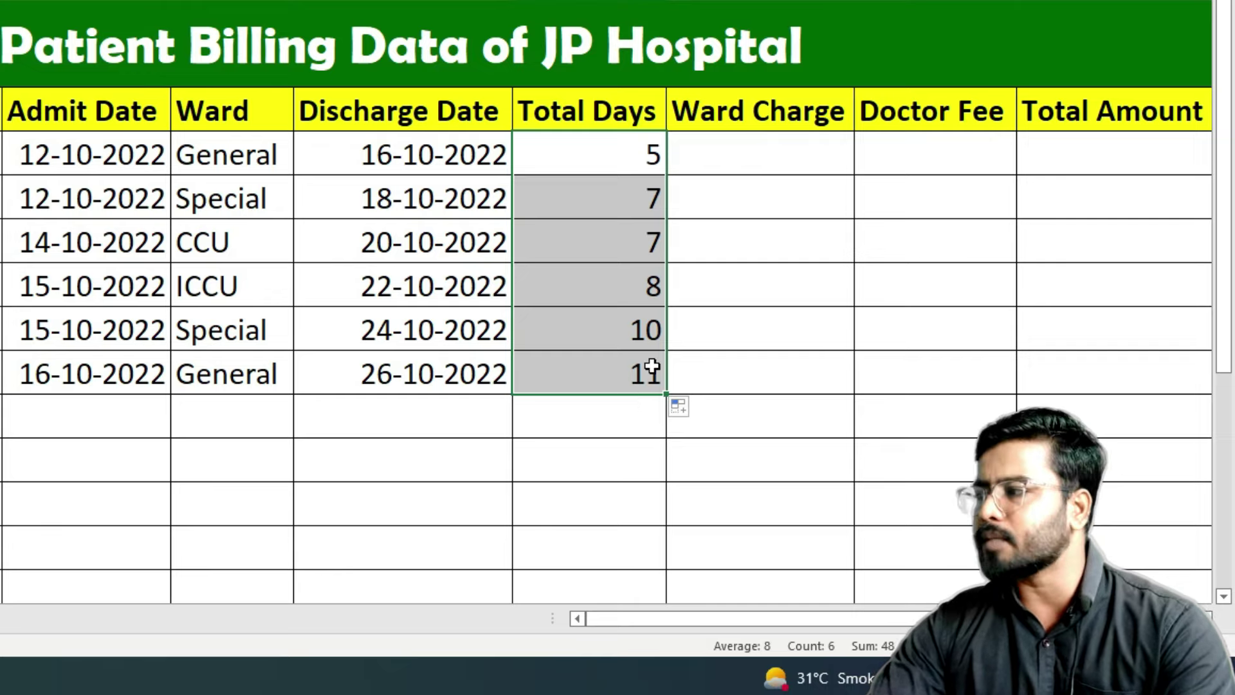
Type ward charges 500, 800, 1200, 1500, 800 and 500 into H4:H9
{"action": "left_click", "coordinate": [776, 139]}
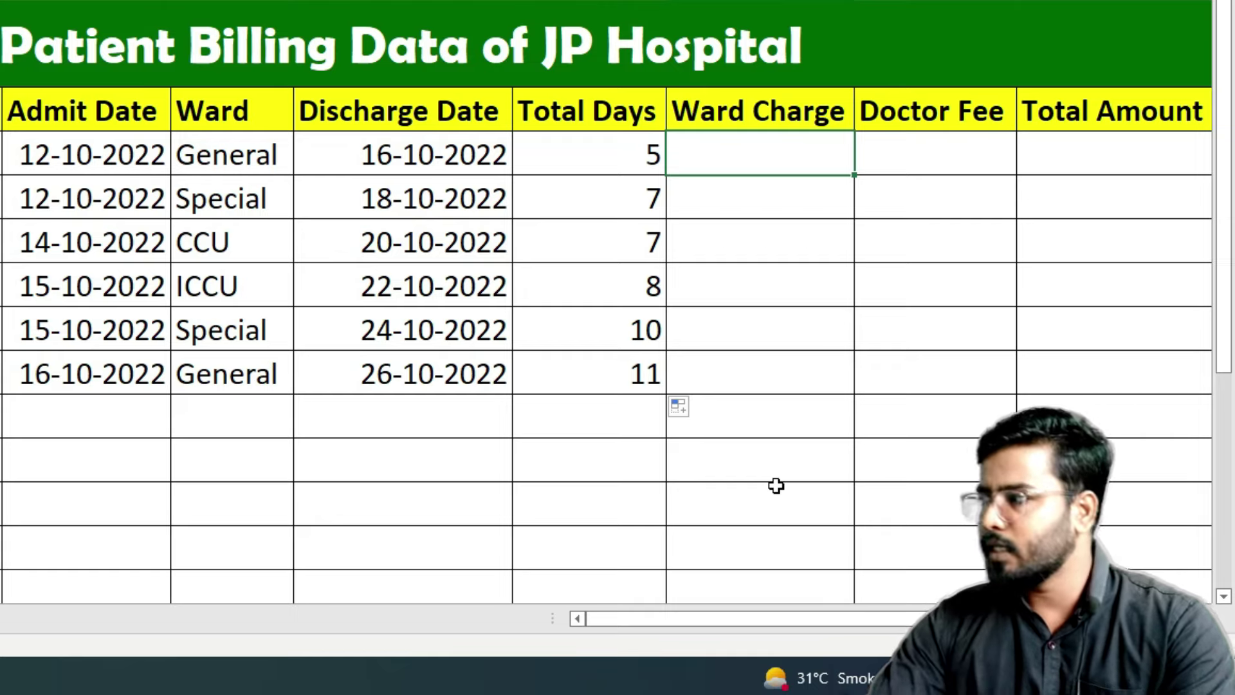
{"action": "type", "text": "500"}
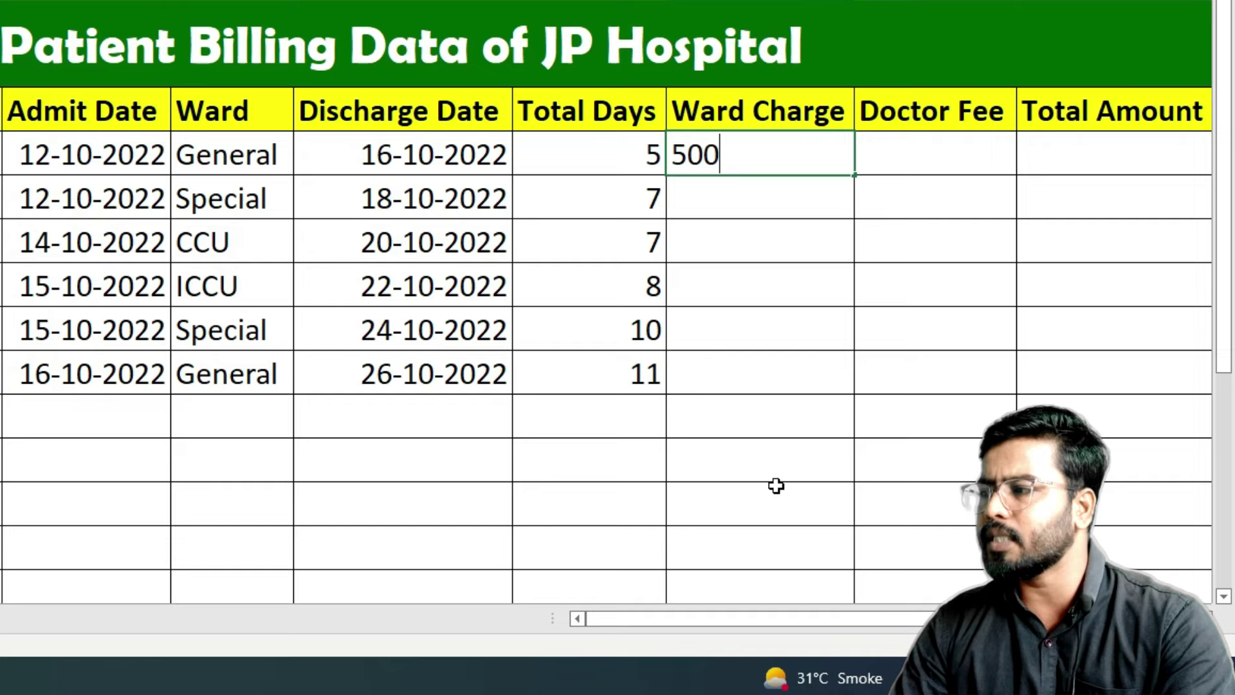
{"action": "key", "text": "Return"}
{"action": "type", "text": "0"}
{"action": "key", "text": "Return"}
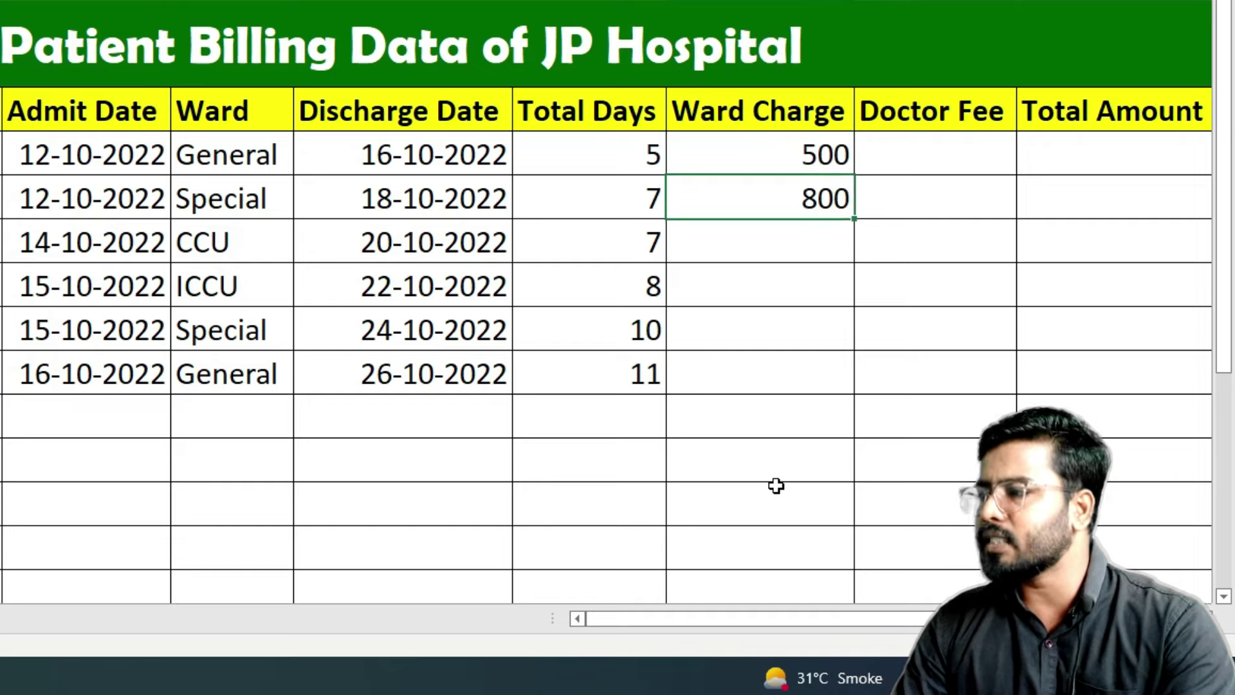
{"action": "type", "text": "1200"}
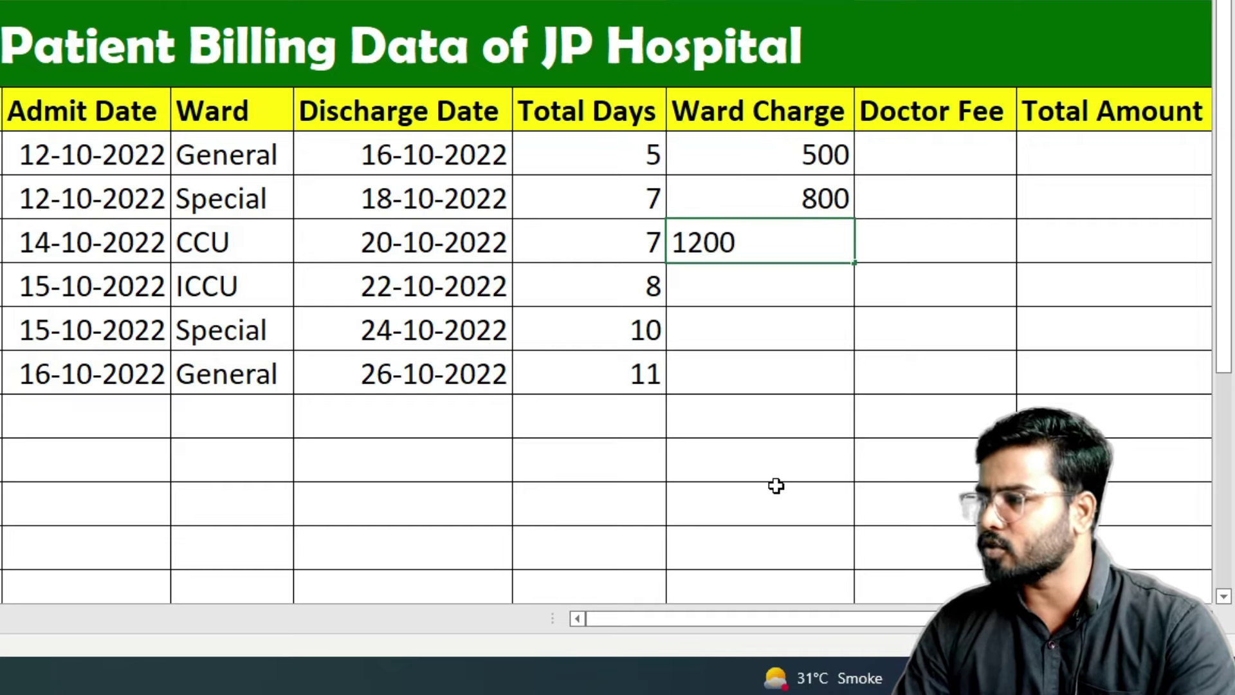
{"action": "key", "text": "Return"}
{"action": "type", "text": "1500"}
{"action": "key", "text": "Return"}
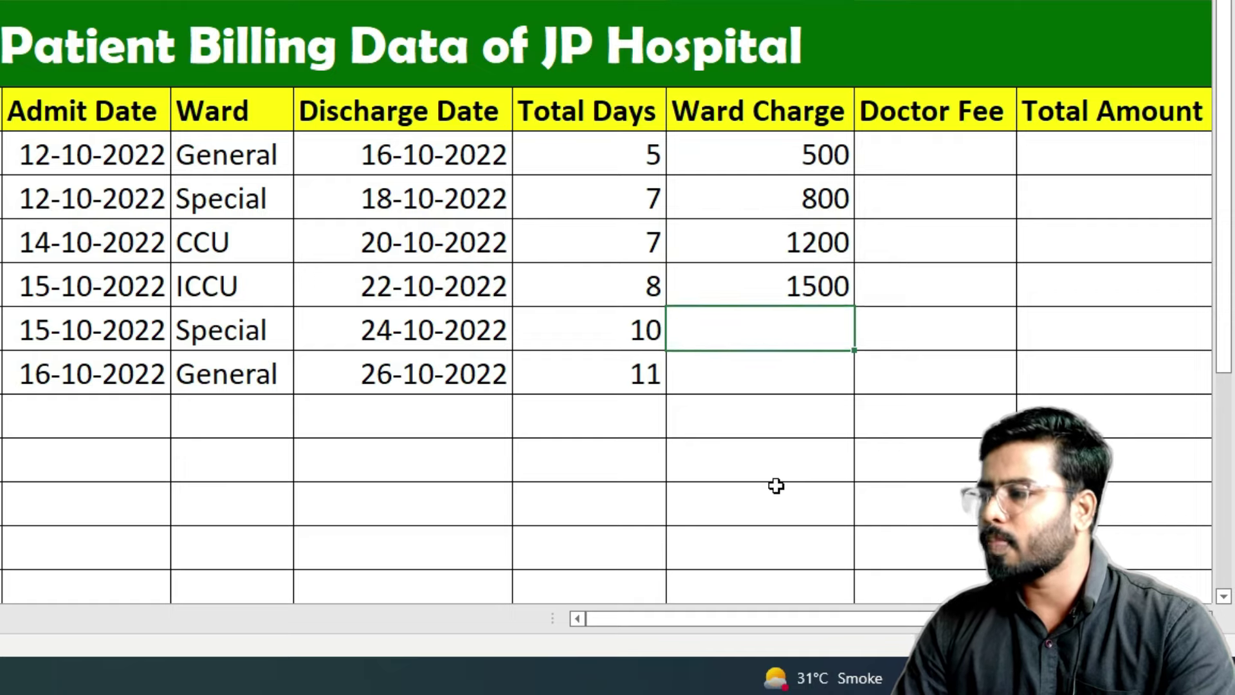
{"action": "type", "text": "800"}
{"action": "key", "text": "Return"}
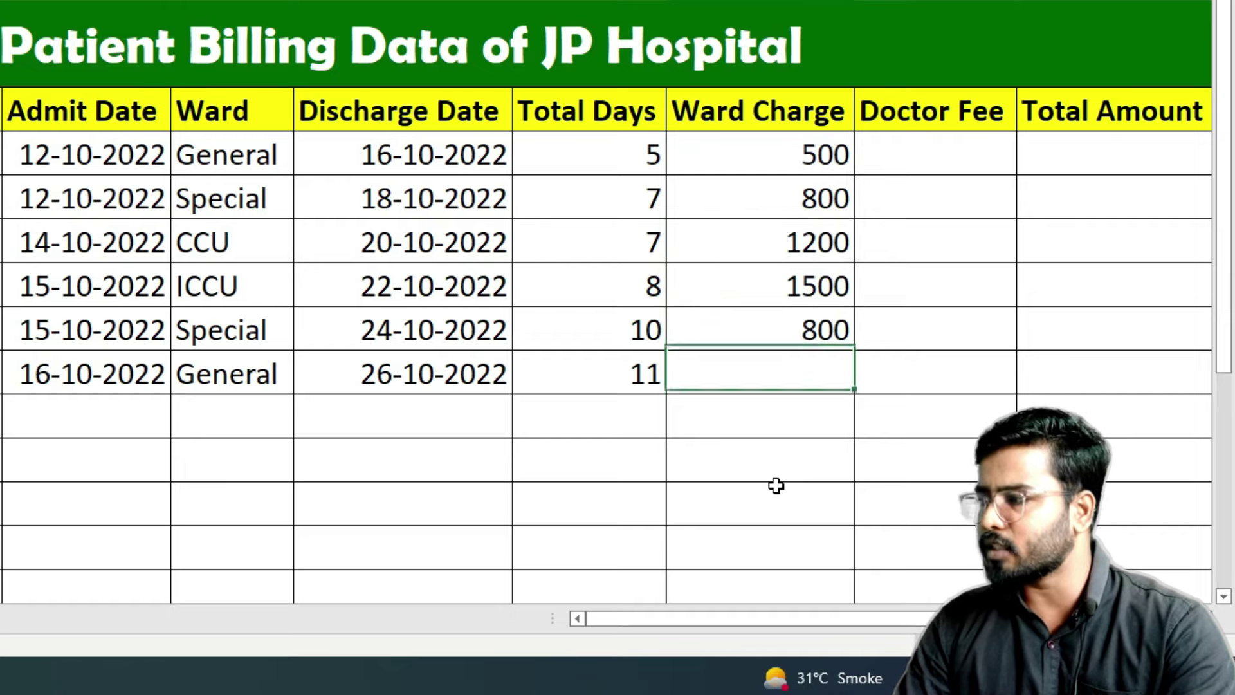
{"action": "type", "text": "500"}
{"action": "key", "text": "Tab"}
{"action": "key", "text": "Up"}
{"action": "key", "text": "Up"}
{"action": "key", "text": "Up"}
{"action": "key", "text": "Up"}
{"action": "key", "text": "Up"}
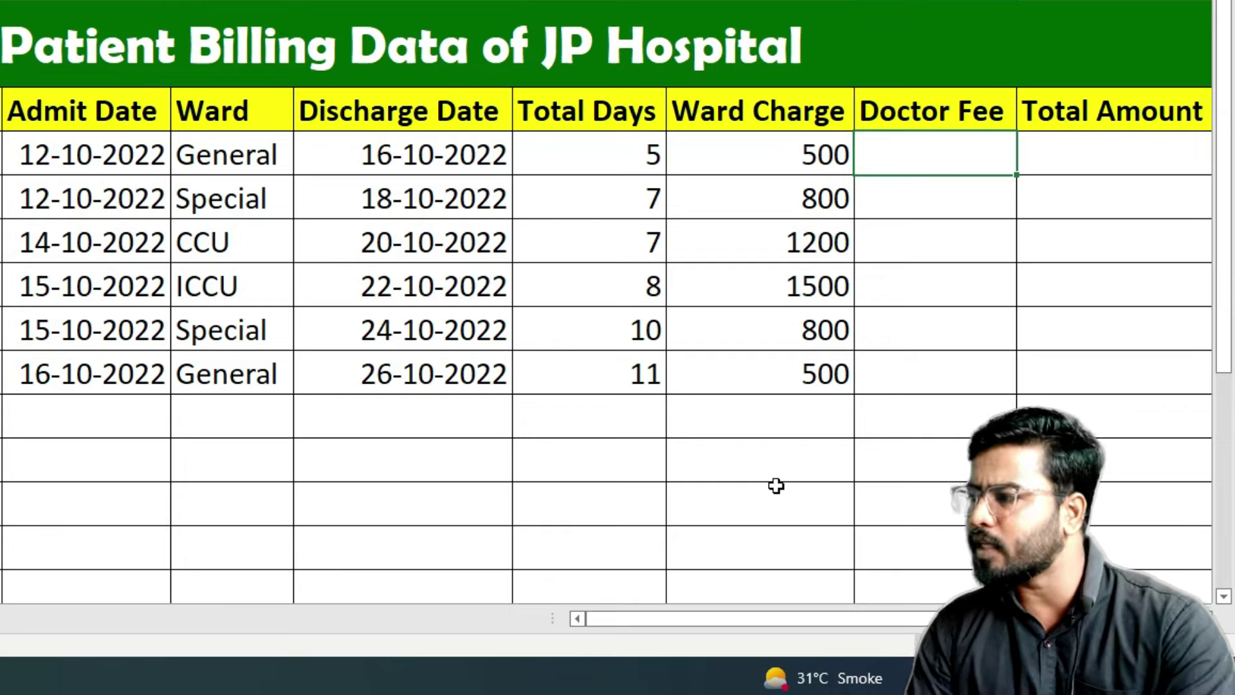
Type doctor fees 400, 600, 800, 1000, 600 and 400 into I4:I9
{"action": "type", "text": "400"}
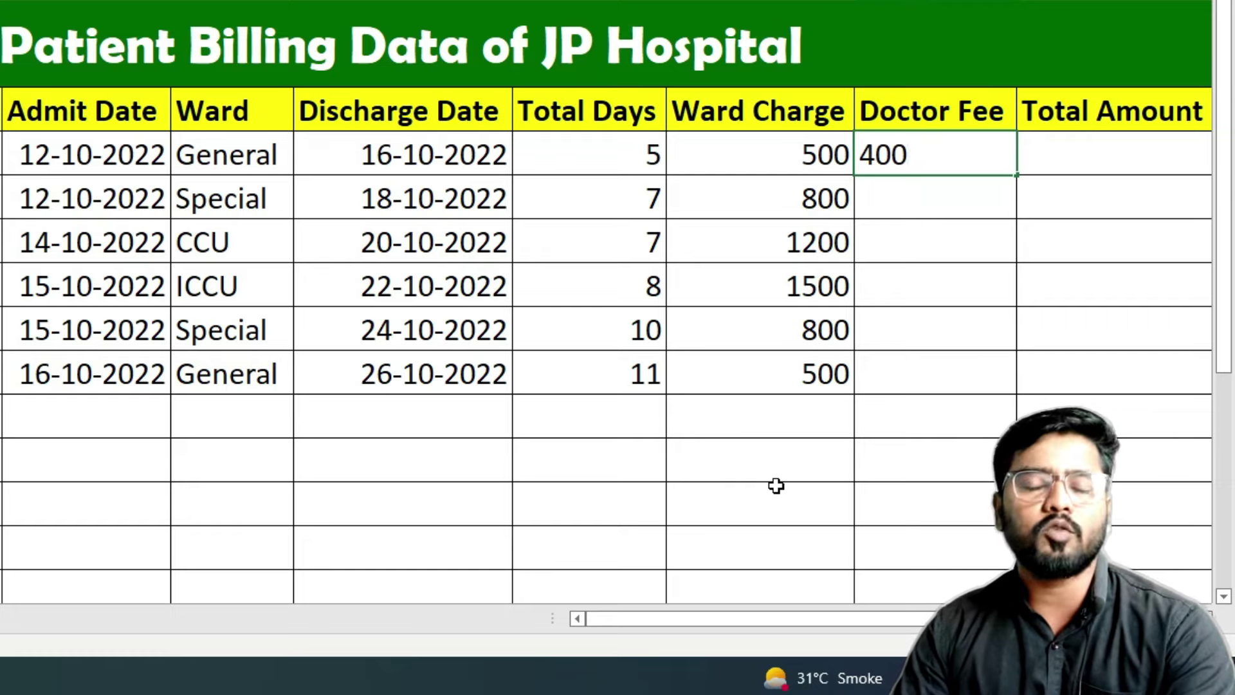
{"action": "key", "text": "Return"}
{"action": "type", "text": "600"}
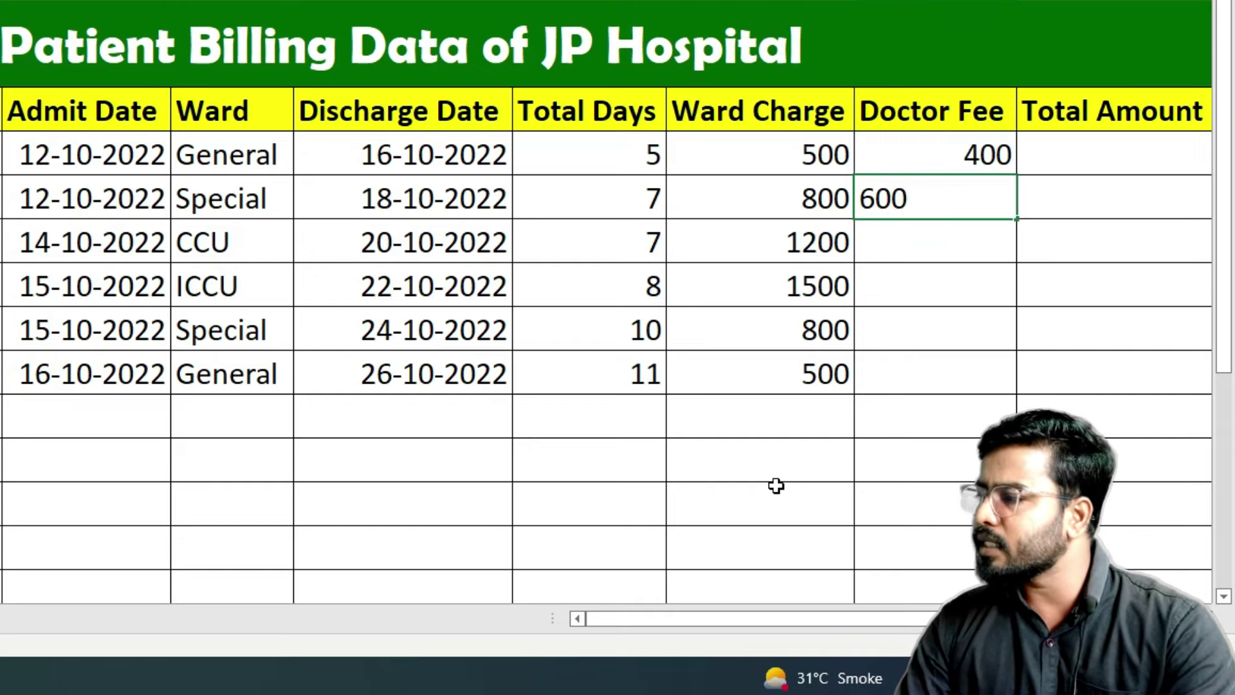
{"action": "key", "text": "Return"}
{"action": "type", "text": "800"}
{"action": "key", "text": "Return"}
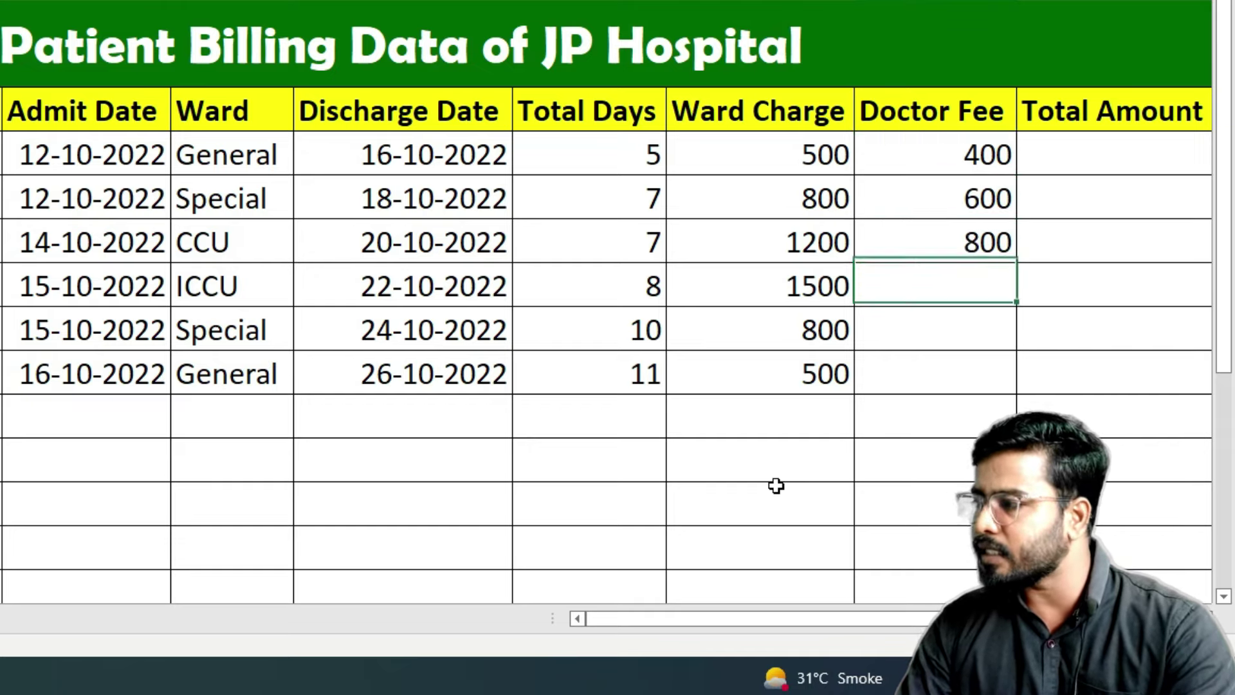
{"action": "type", "text": "00"}
{"action": "key", "text": "Return"}
{"action": "type", "text": "600"}
{"action": "key", "text": "Return"}
{"action": "type", "text": "400"}
{"action": "key", "text": "Return"}
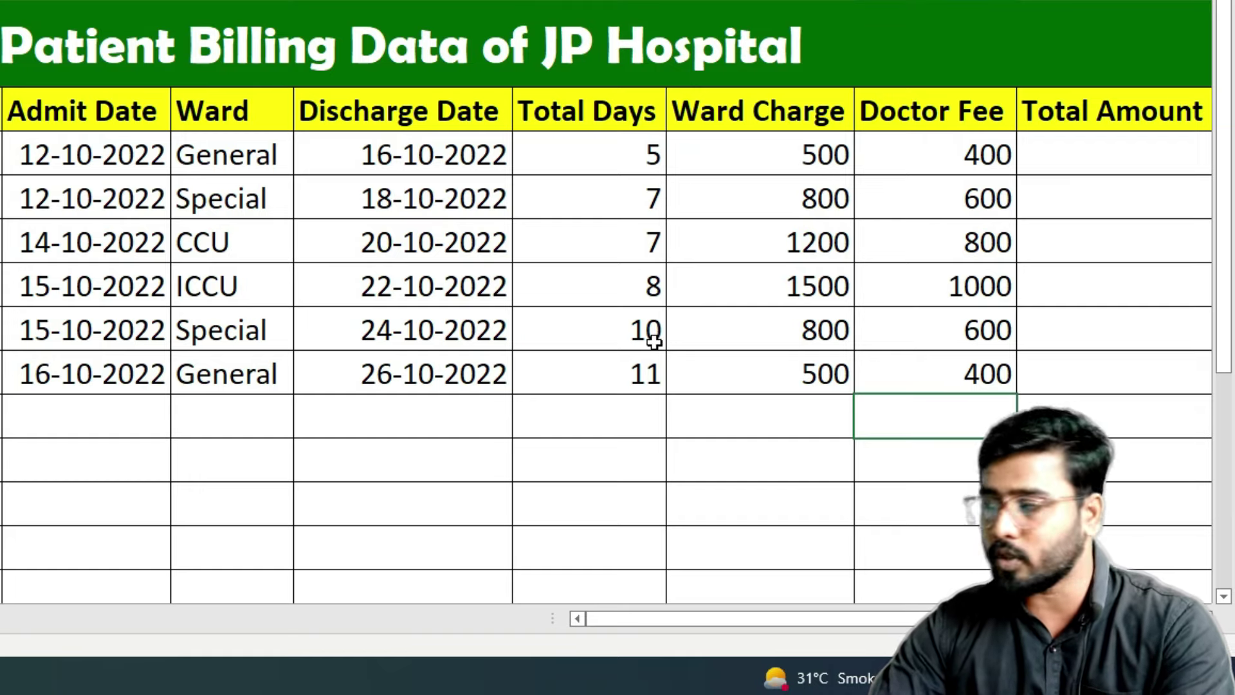
{"action": "left_click", "coordinate": [1023, 153]}
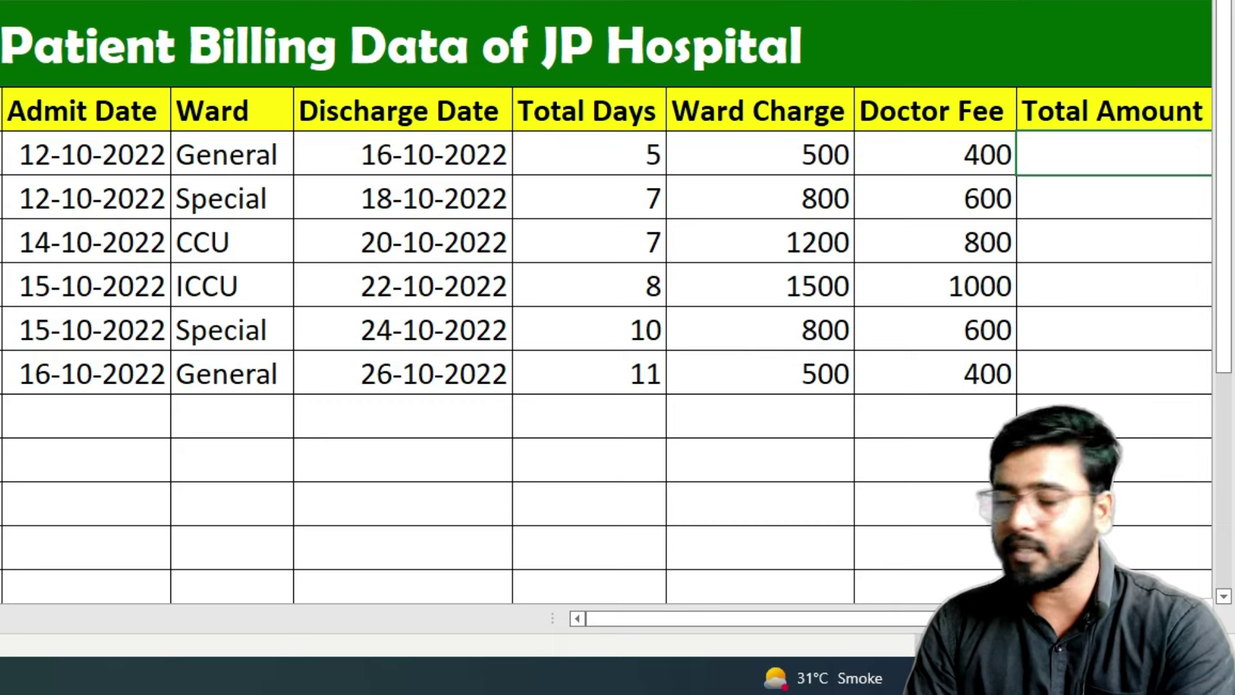
Enter =H4*G4+I4 in J4, giving 2900, and fill it down to J9
{"action": "type", "text": "="}
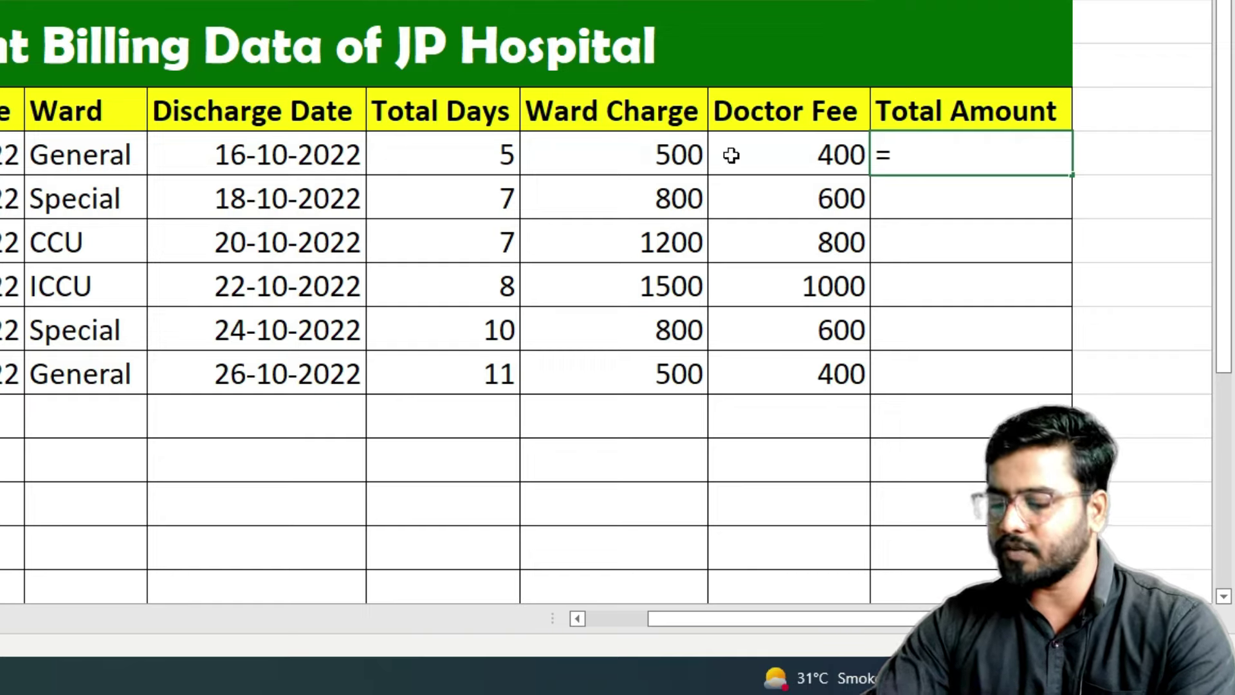
{"action": "left_click", "coordinate": [639, 151]}
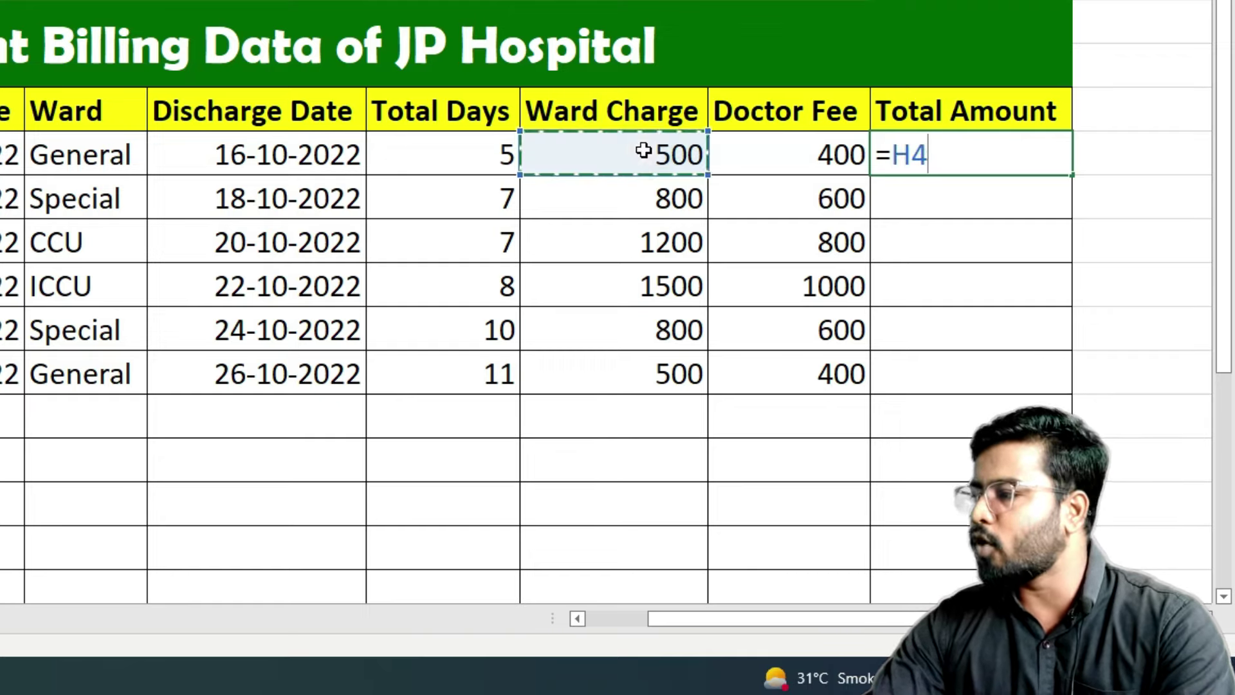
{"action": "type", "text": "*"}
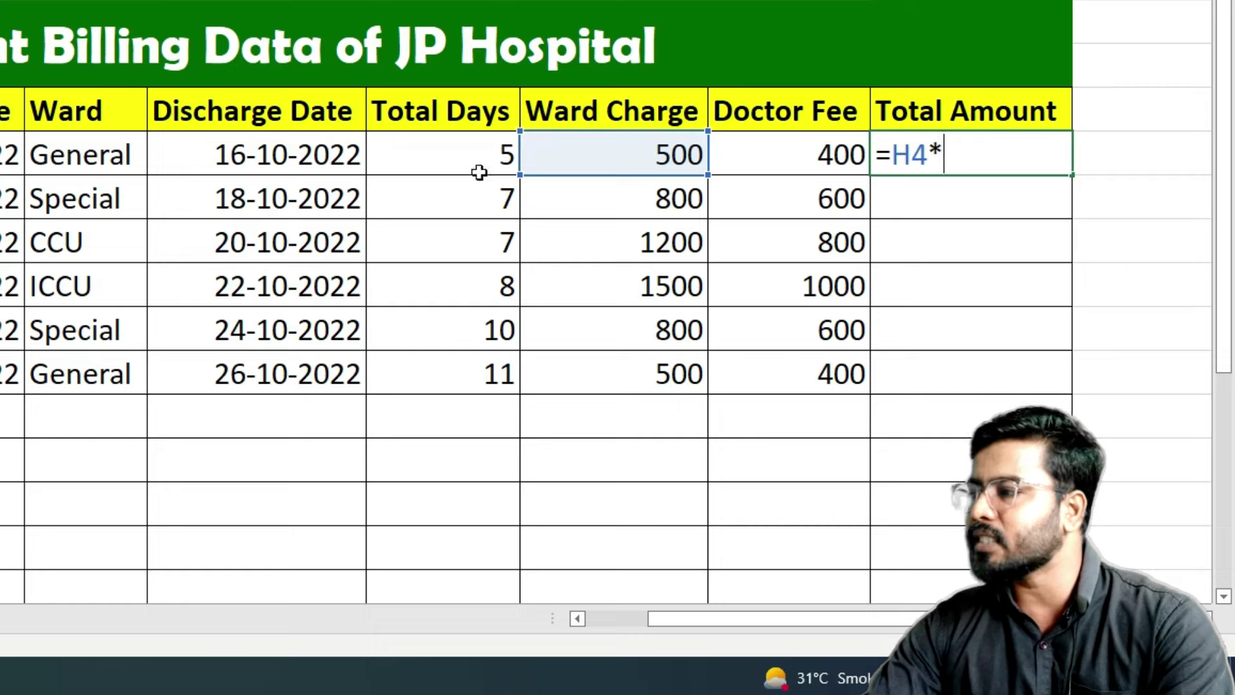
{"action": "left_click", "coordinate": [479, 168]}
{"action": "type", "text": "+"}
{"action": "left_click", "coordinate": [839, 149]}
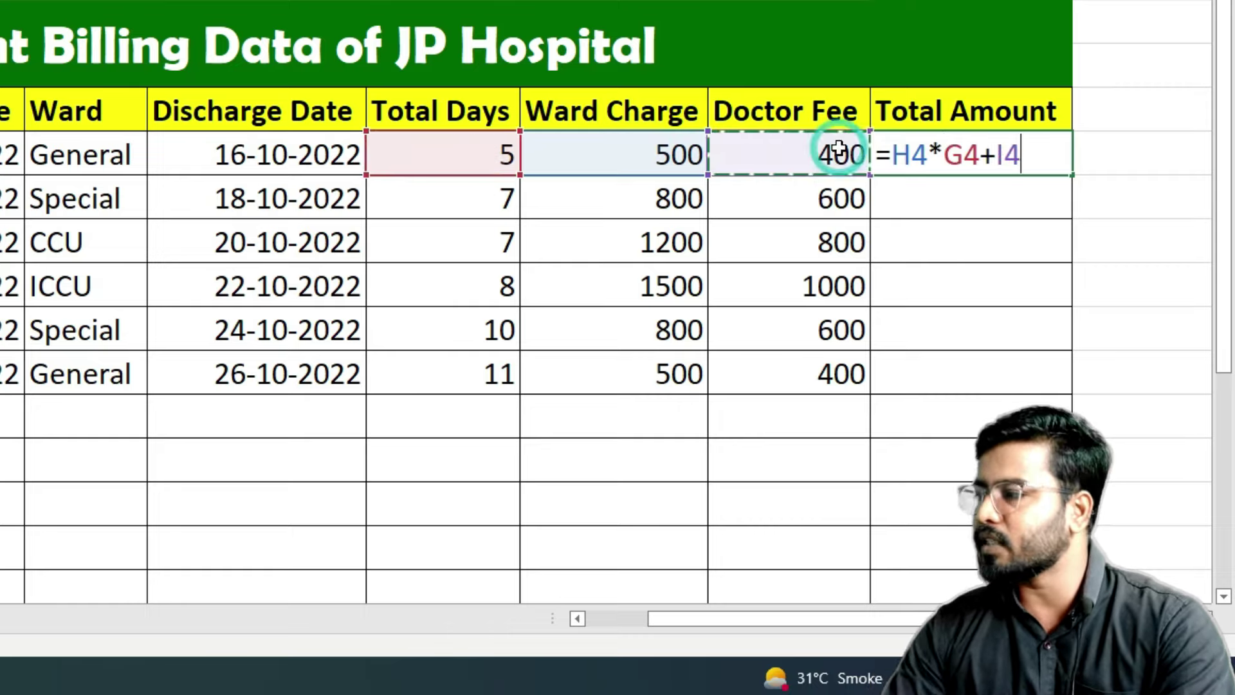
{"action": "key", "text": "Return"}
{"action": "left_click", "coordinate": [956, 157]}
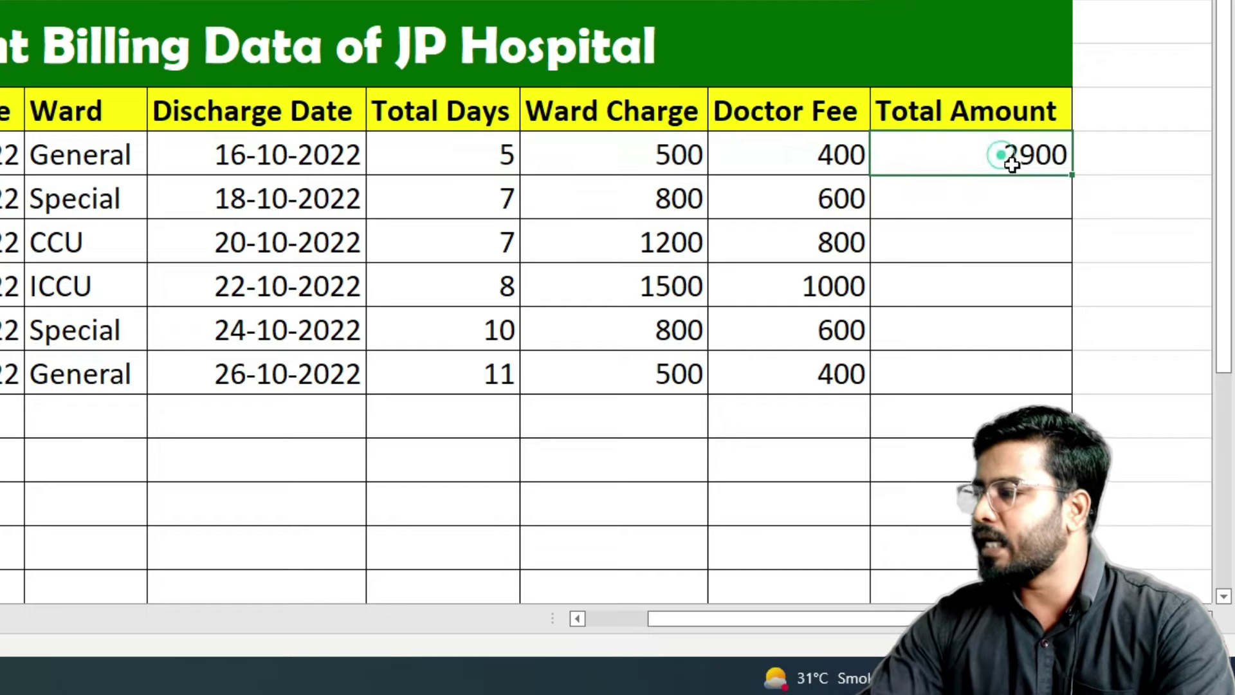
{"action": "left_click_drag", "start_coordinate": [1073, 176], "coordinate": [1073, 392]}
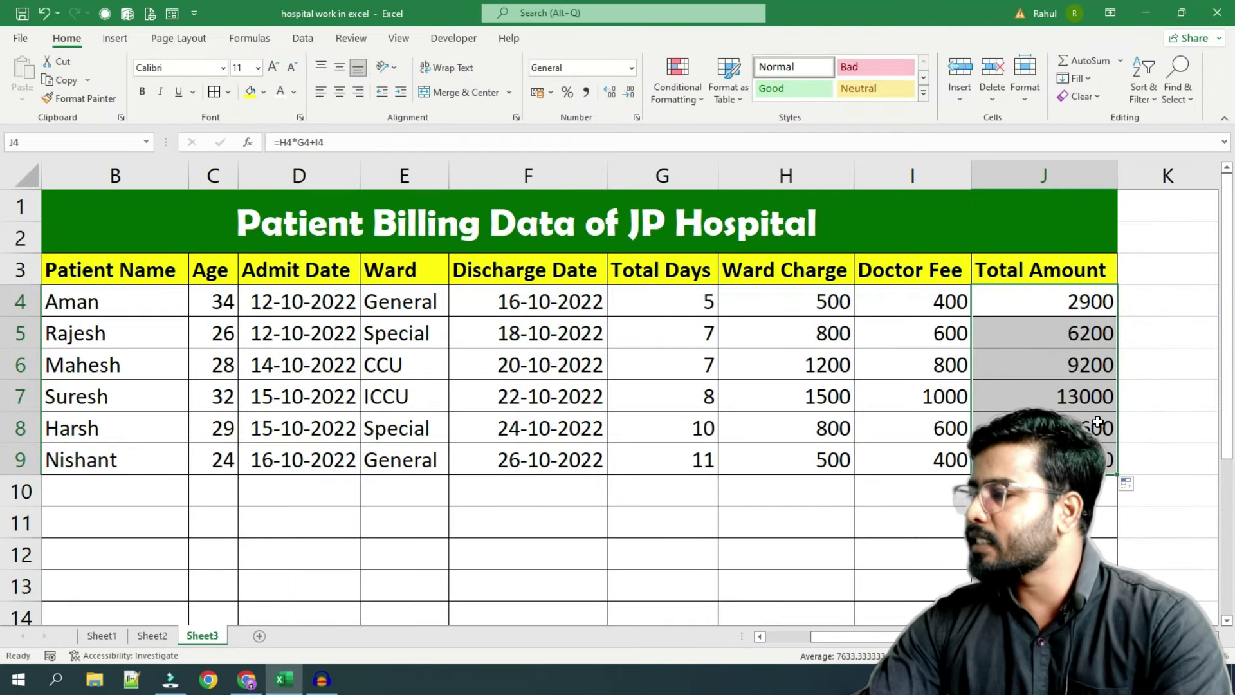
{"action": "left_click", "coordinate": [550, 93]}
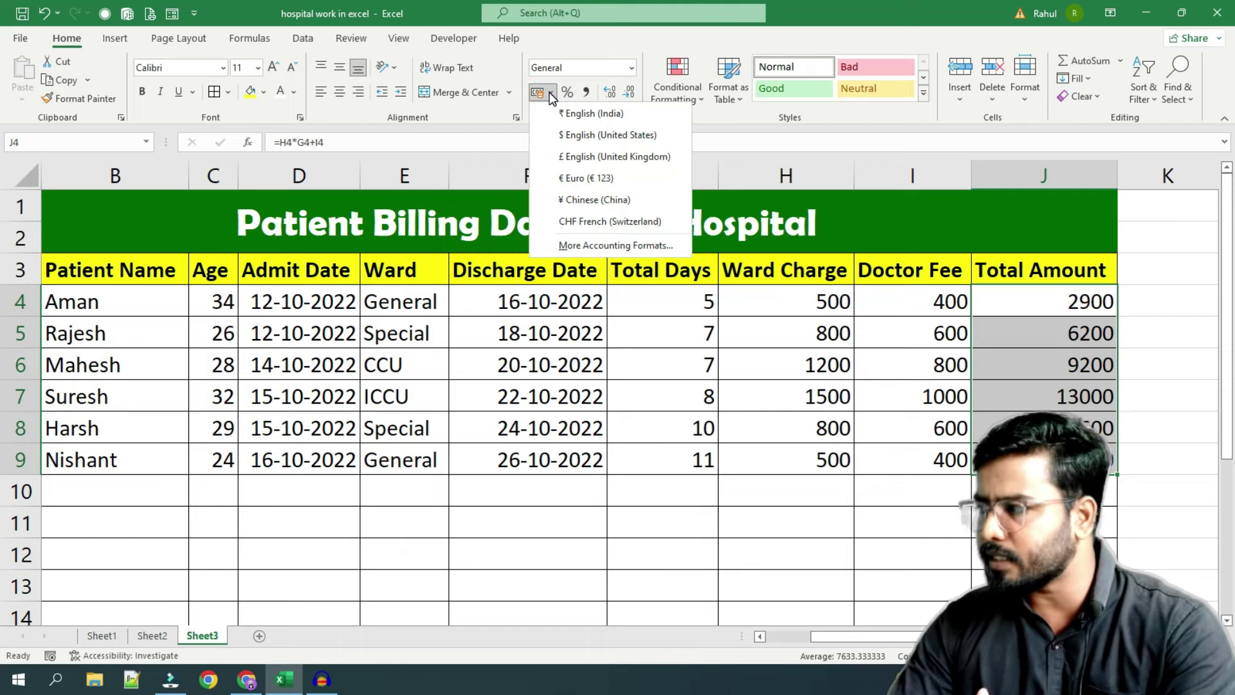
{"action": "left_click", "coordinate": [568, 112]}
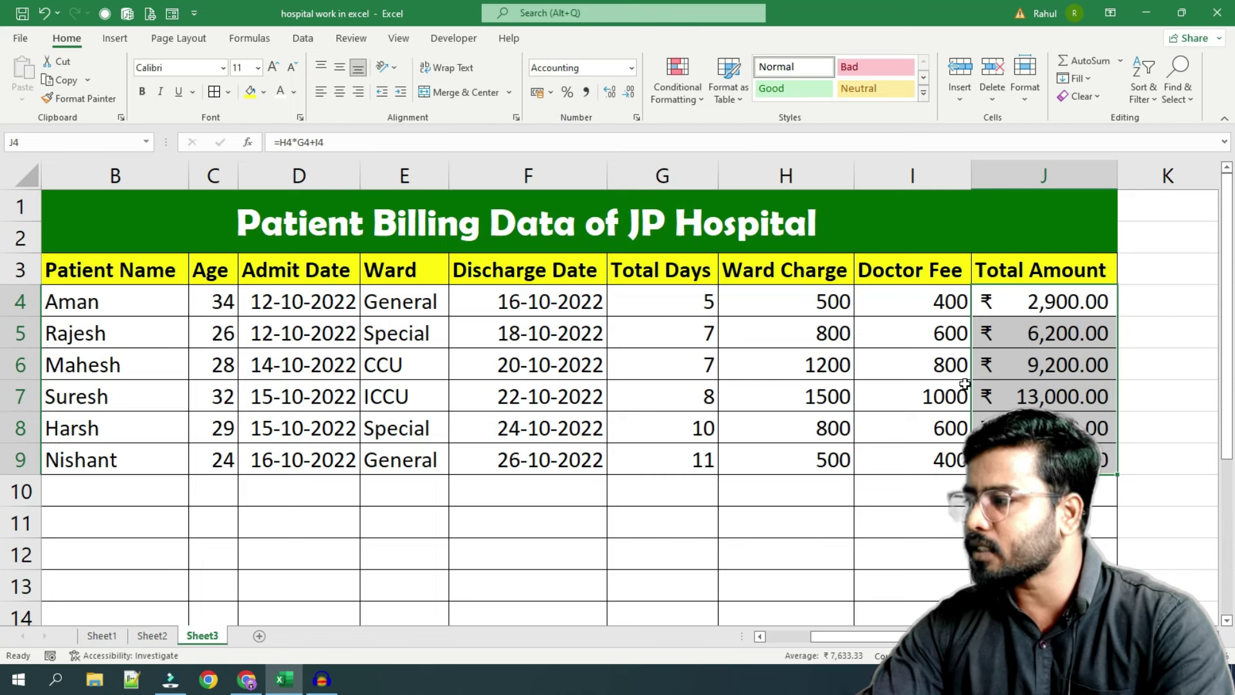
{"action": "left_click_drag", "start_coordinate": [882, 643], "coordinate": [759, 642]}
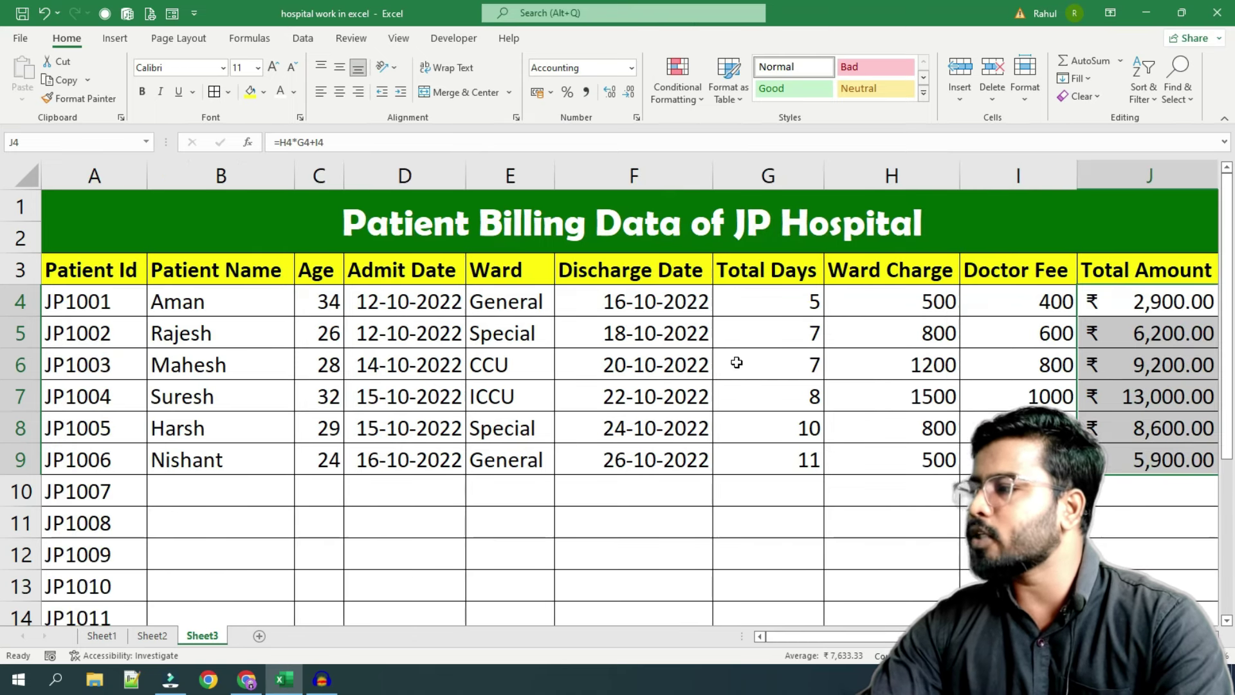
{"action": "left_click_drag", "start_coordinate": [768, 301], "coordinate": [772, 459]}
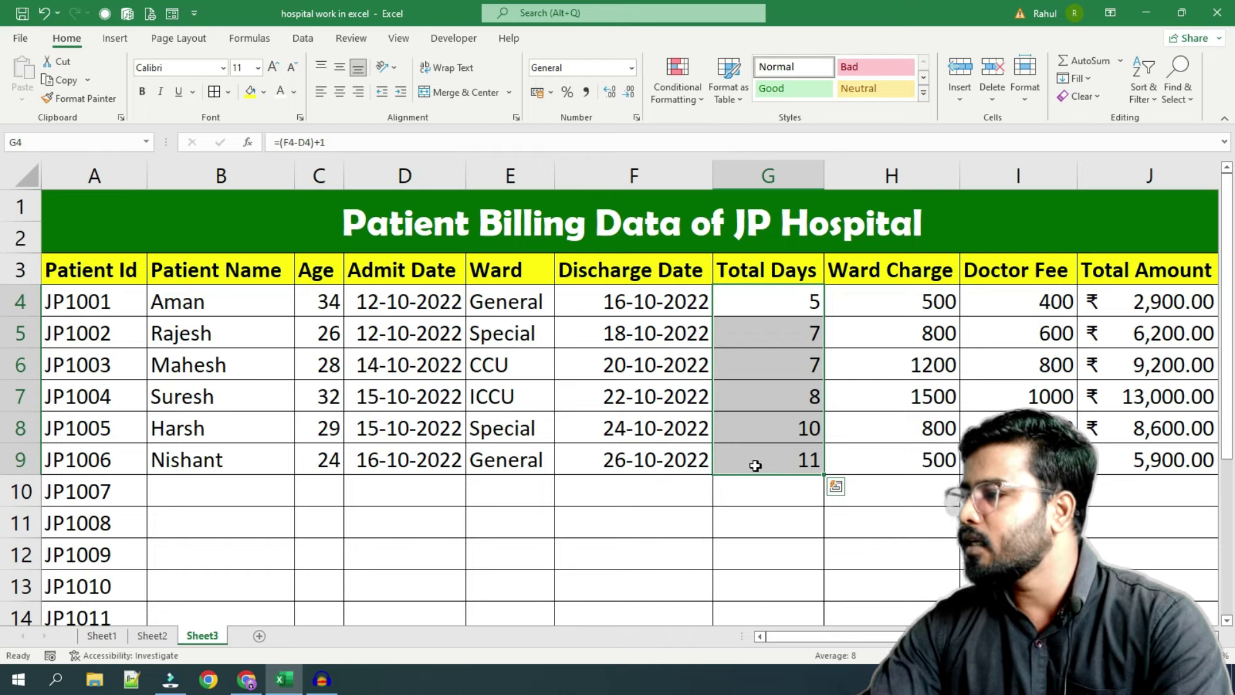
Apply the custom number format # "Days" to Total Days, showing 5 Days to 11 Days
{"action": "left_click", "coordinate": [638, 124]}
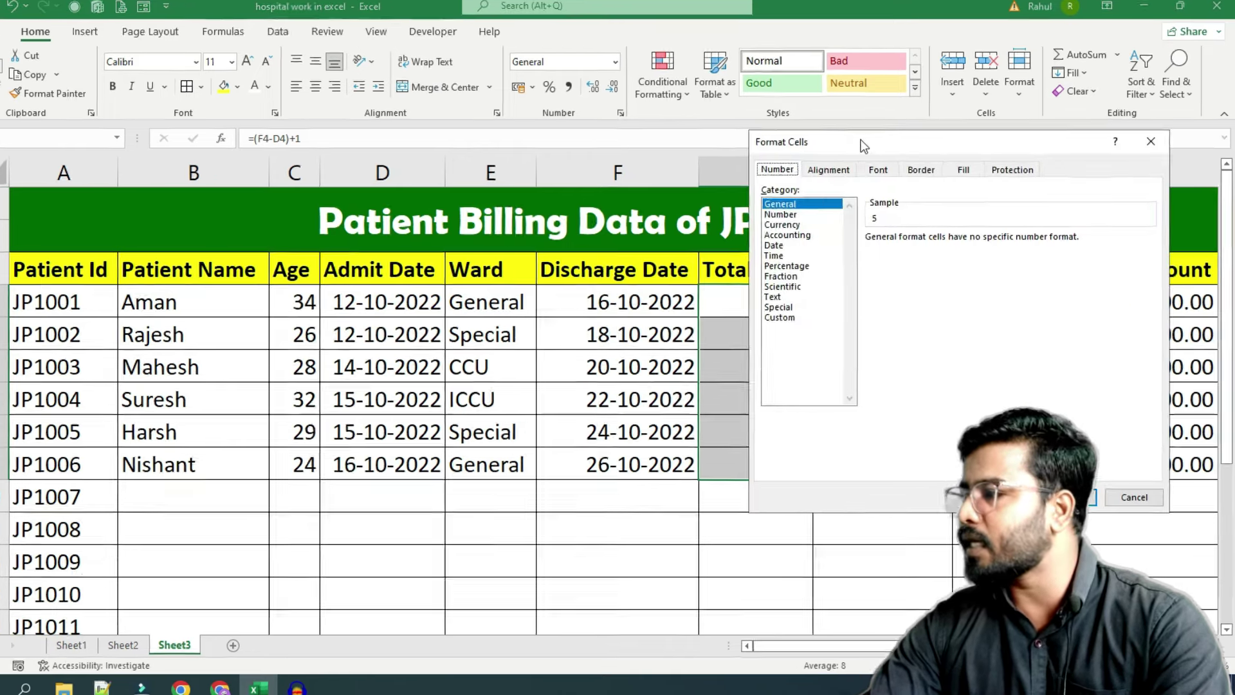
{"action": "left_click_drag", "start_coordinate": [860, 142], "coordinate": [951, 155]}
{"action": "left_click_drag", "start_coordinate": [881, 122], "coordinate": [887, 125]}
{"action": "left_click", "coordinate": [592, 338]}
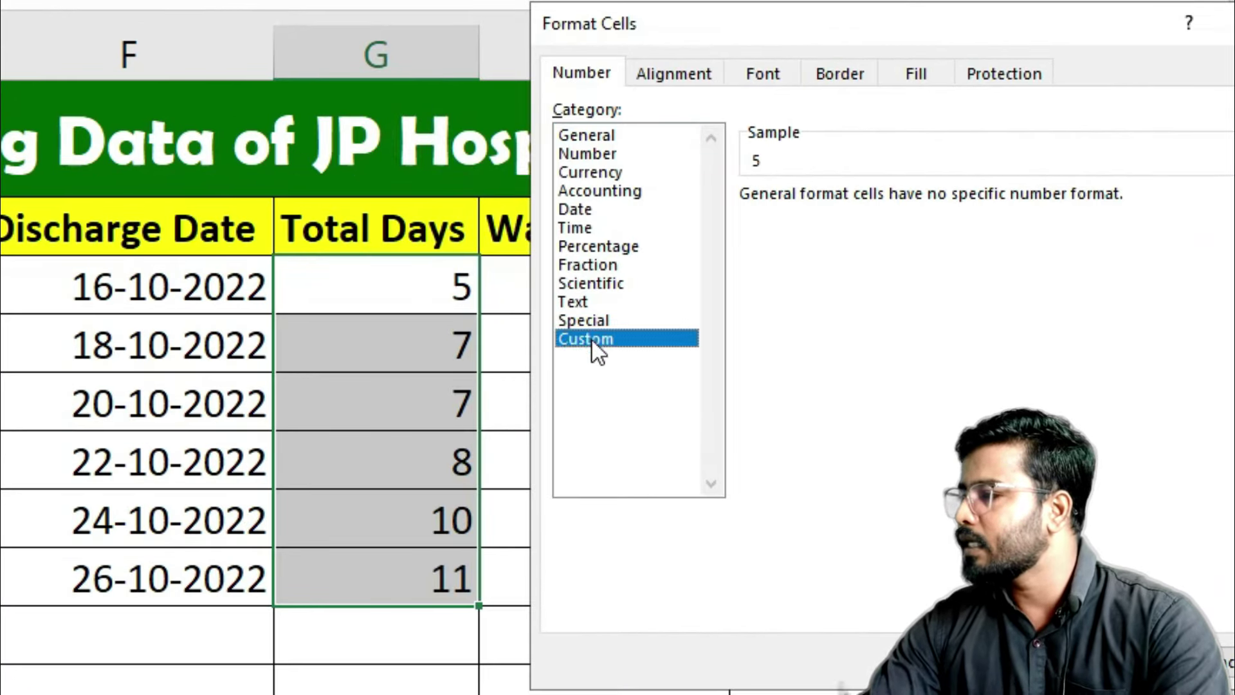
{"action": "left_click", "coordinate": [820, 219]}
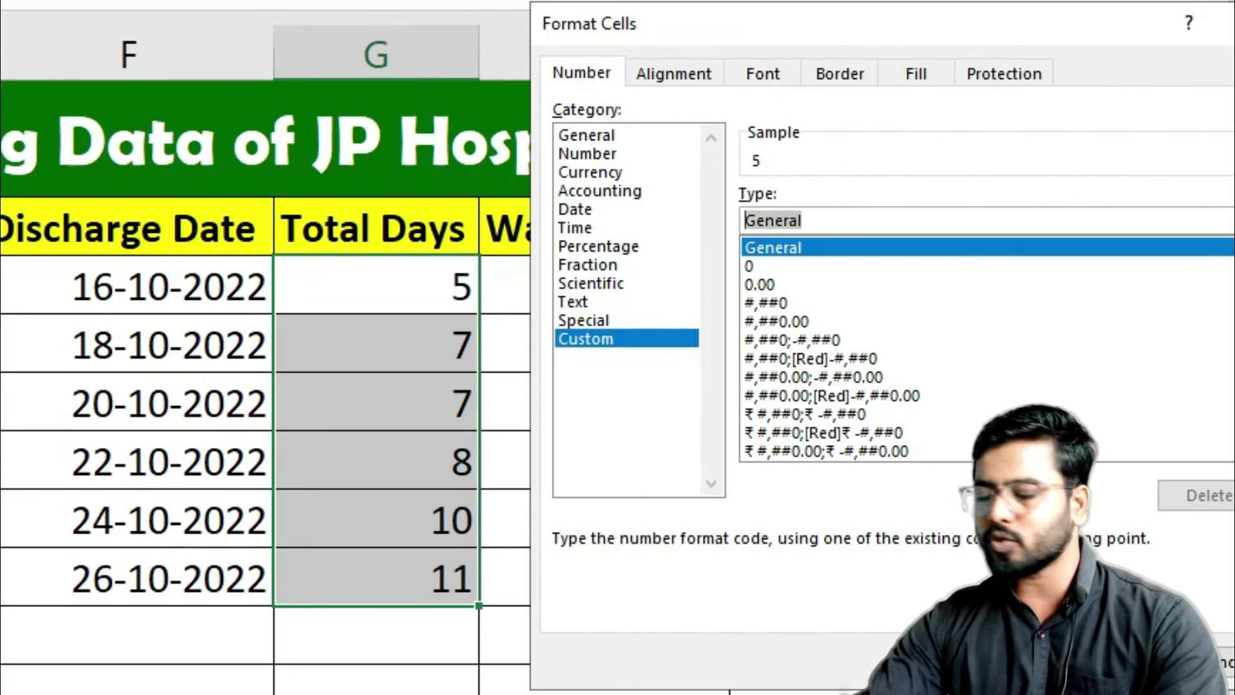
{"action": "key", "text": "BackSpace"}
{"action": "type", "text": "# "}
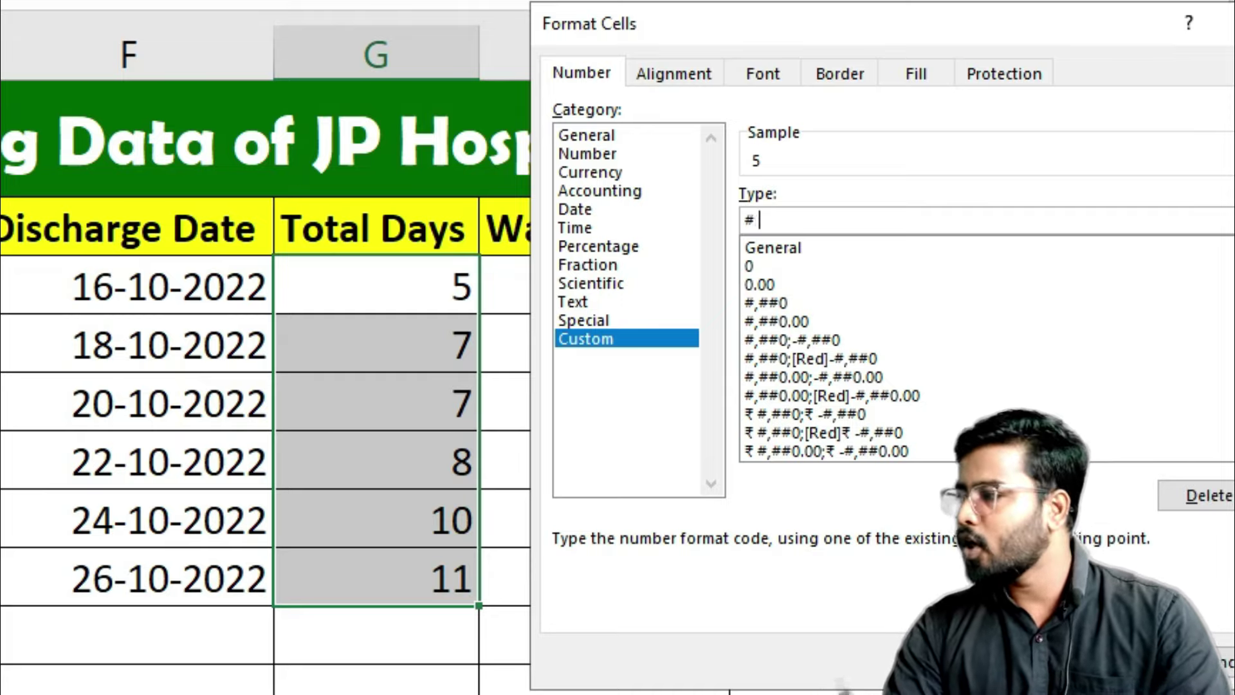
{"action": "type", "text": "\""}
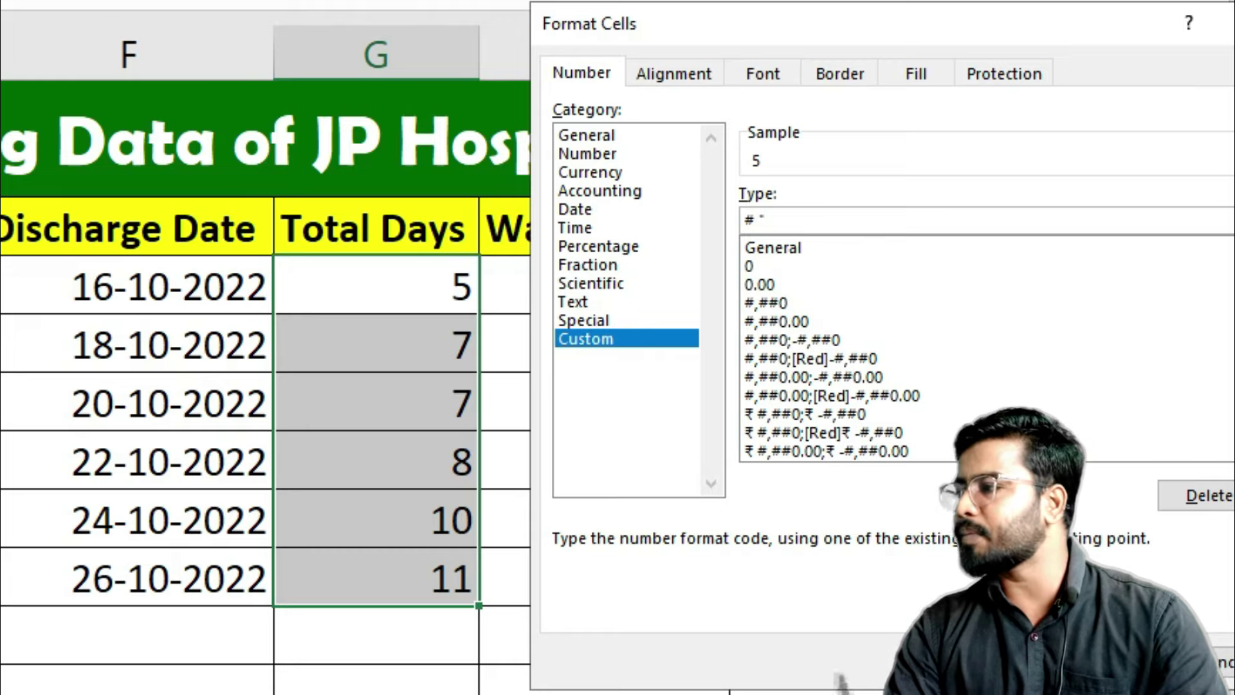
{"action": "type", "text": "dAY"}
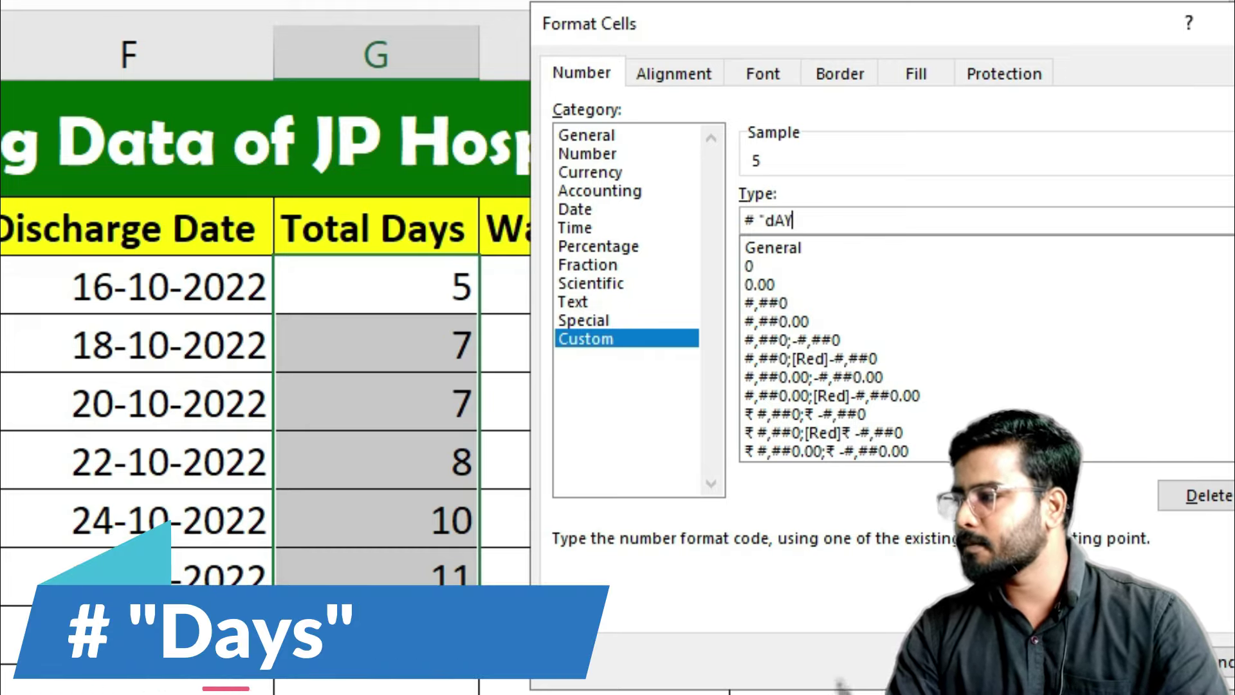
{"action": "key", "text": "BackSpace"}
{"action": "key", "text": "BackSpace"}
{"action": "key", "text": "BackSpace"}
{"action": "type", "text": "\"Days\""}
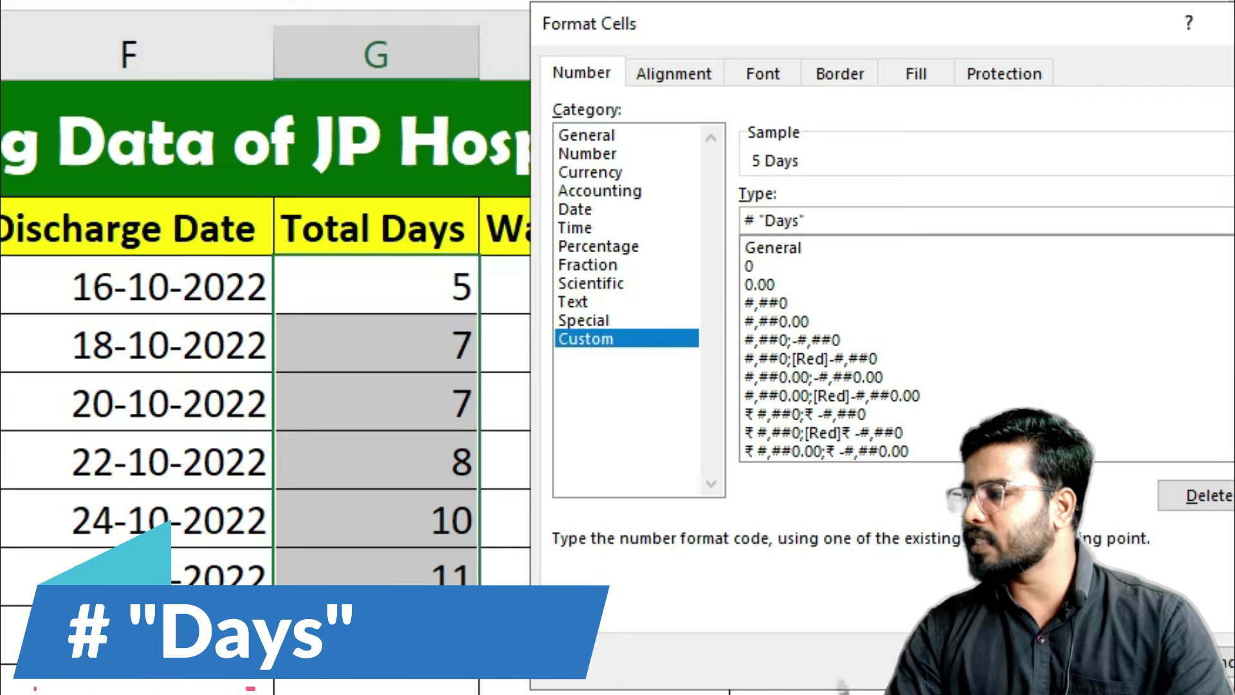
{"action": "key", "text": "Return"}
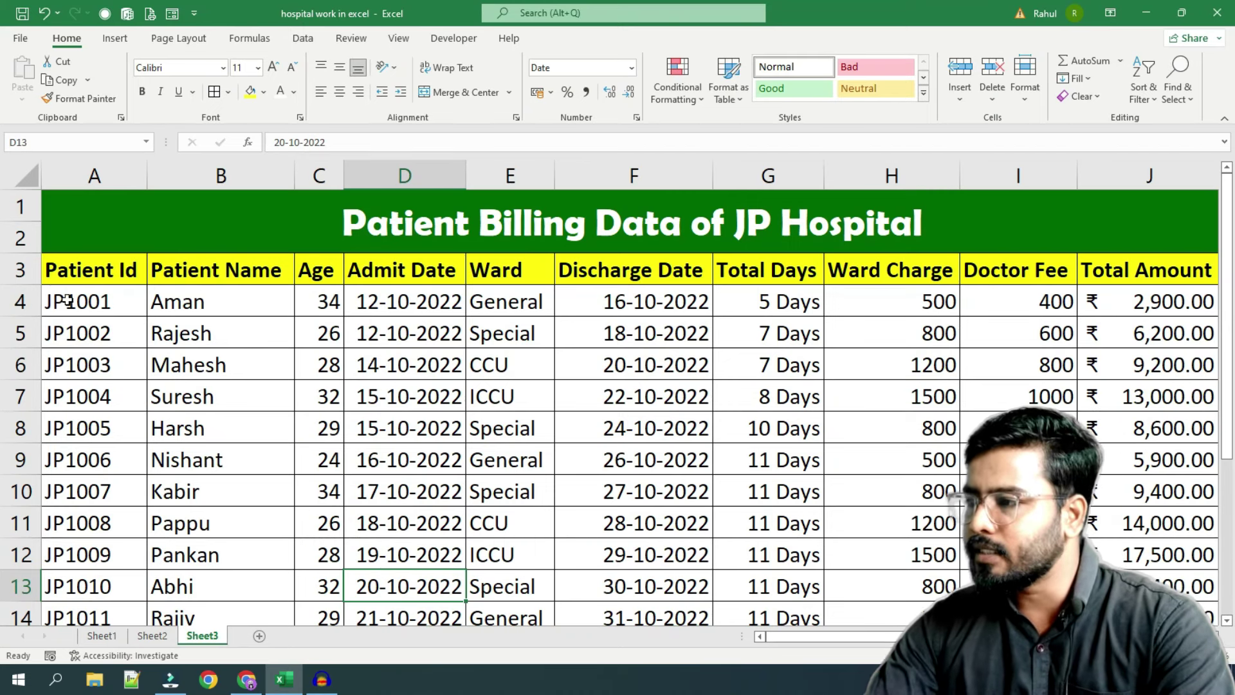
Give Patient Id cells A4:A14 a light gold fill and bold text
{"action": "left_click_drag", "start_coordinate": [68, 301], "coordinate": [66, 618]}
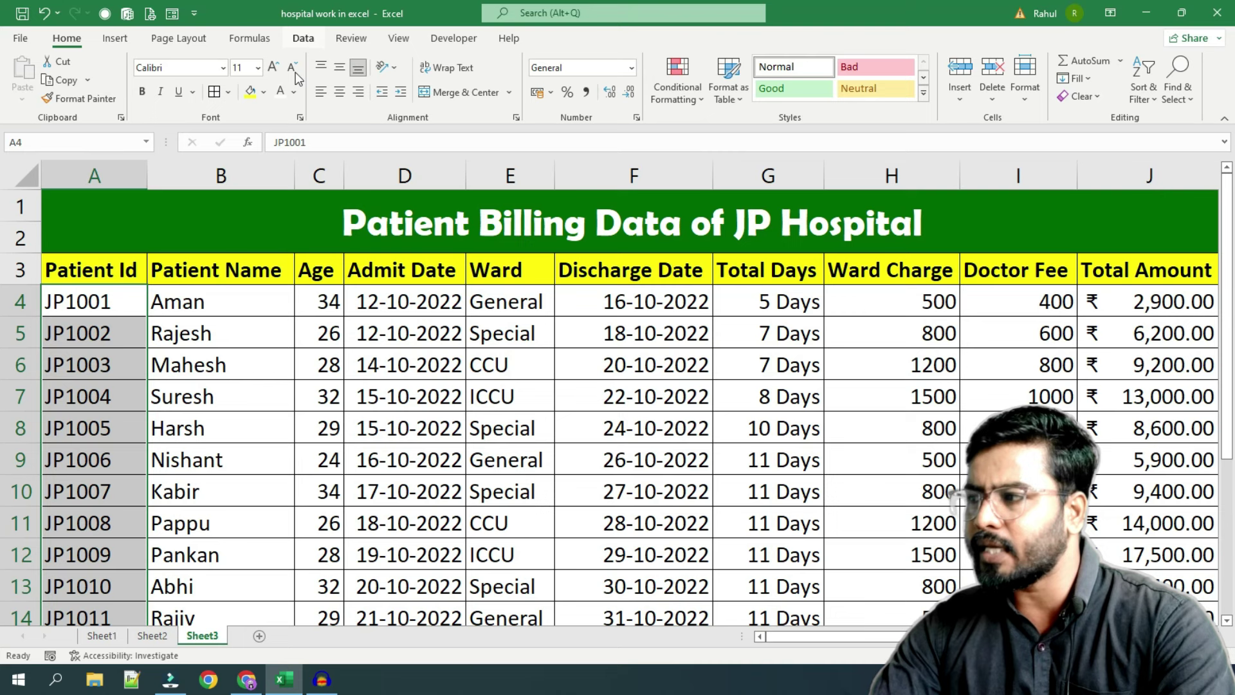
{"action": "left_click", "coordinate": [263, 92]}
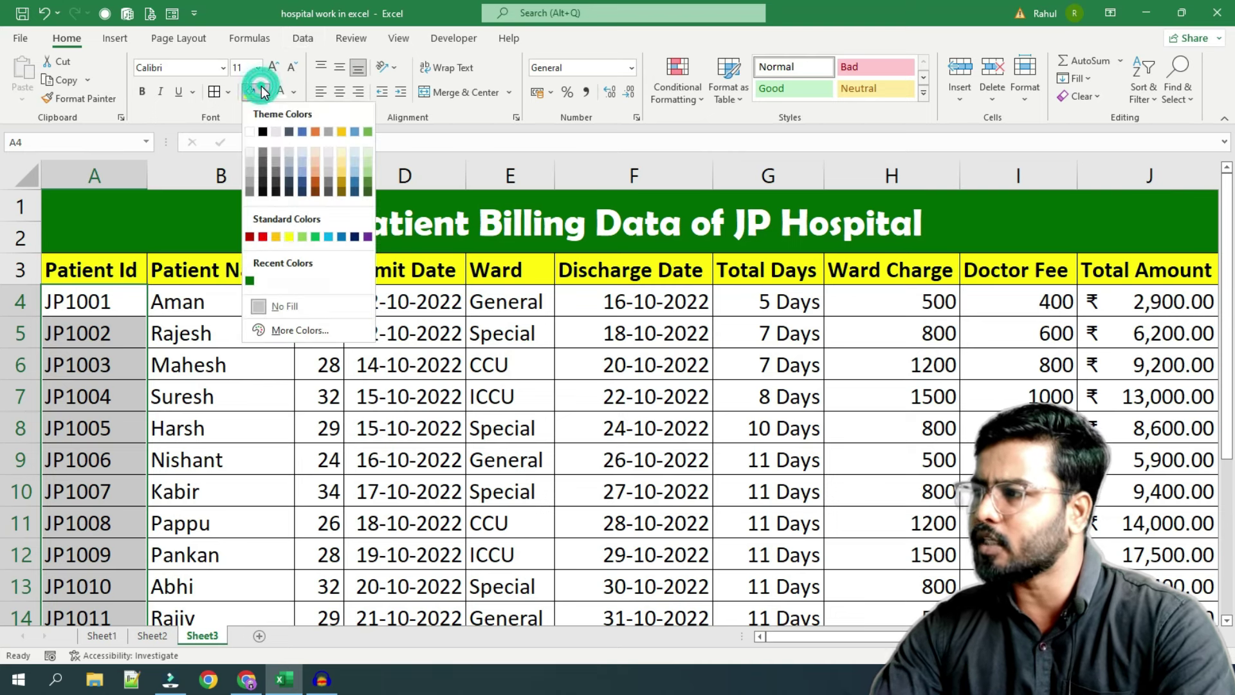
{"action": "left_click", "coordinate": [344, 153]}
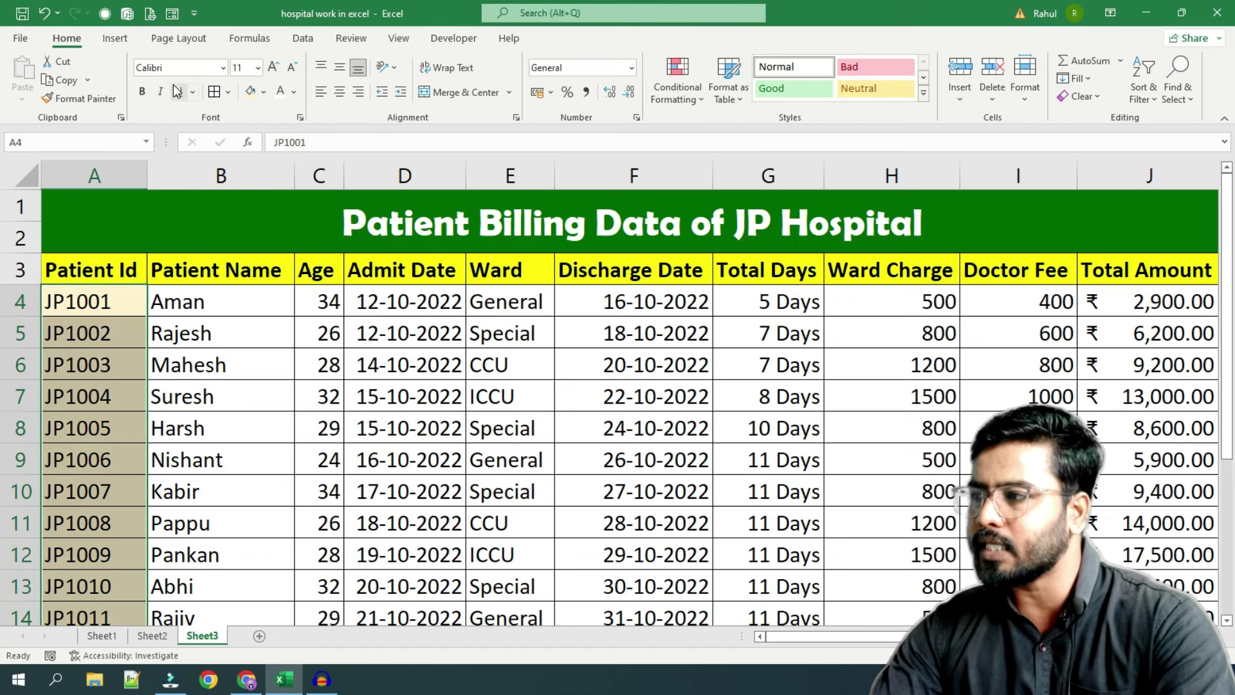
{"action": "left_click", "coordinate": [142, 91]}
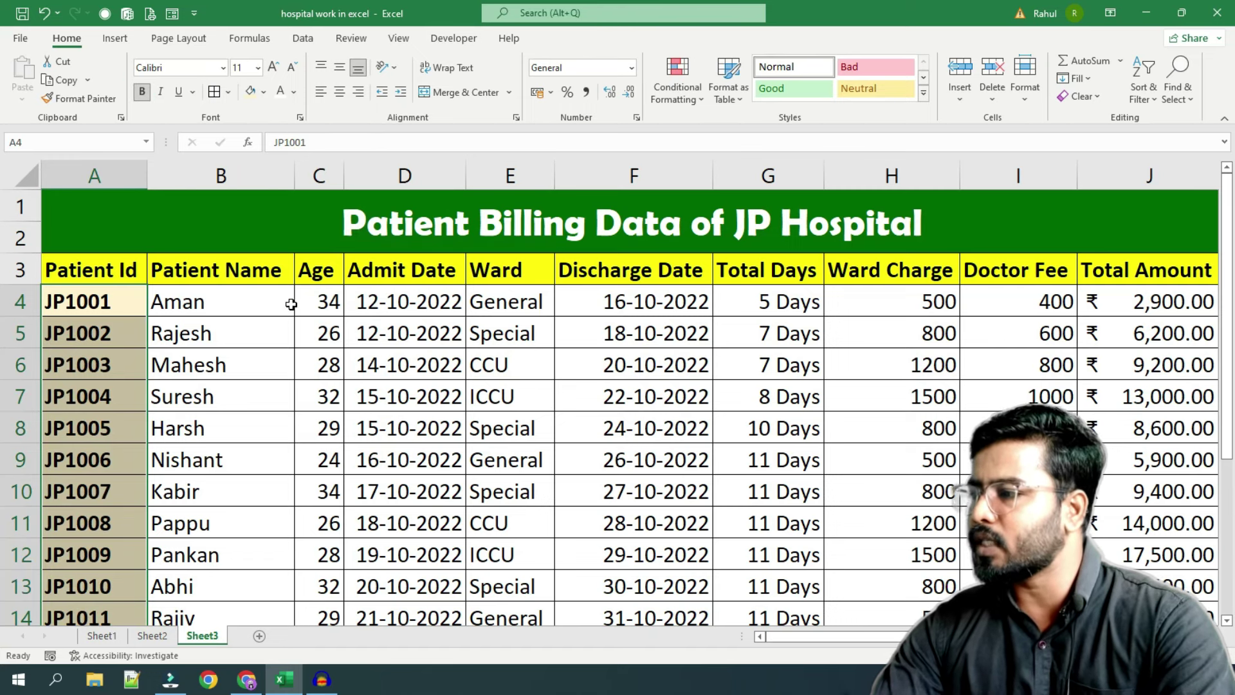
Make Age cells C4:C14 dark red with bold, white, centred numbers
{"action": "left_click_drag", "start_coordinate": [314, 318], "coordinate": [318, 614]}
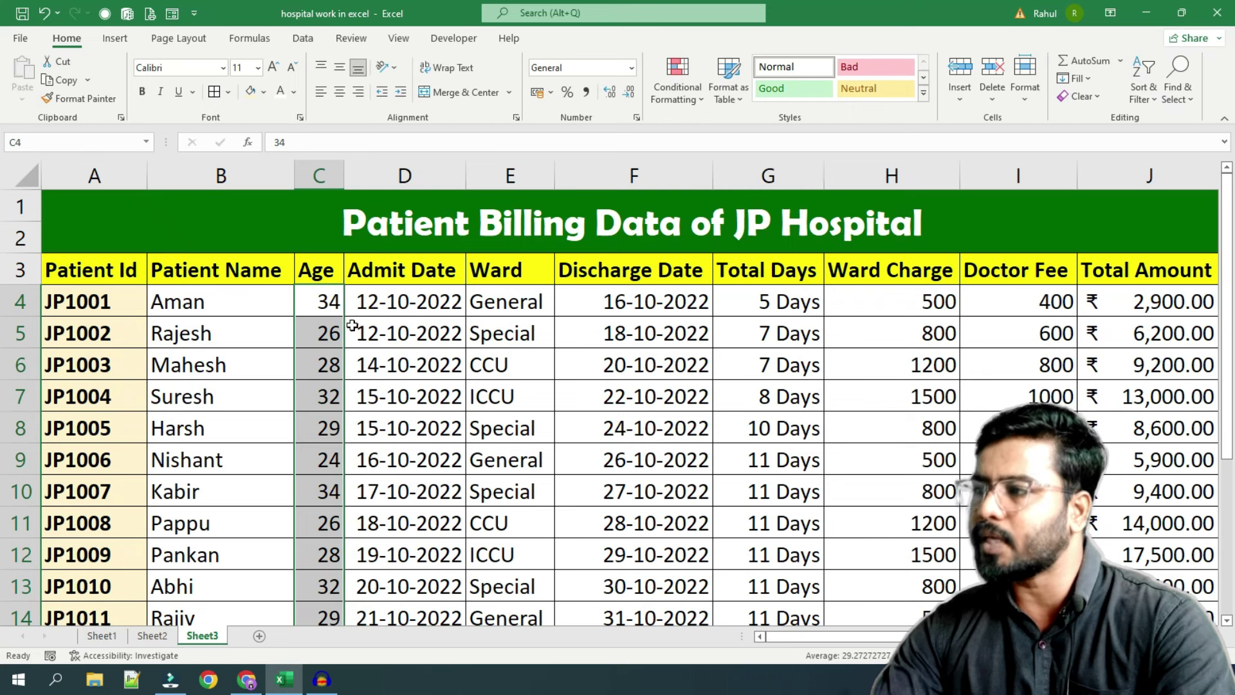
{"action": "left_click", "coordinate": [264, 91]}
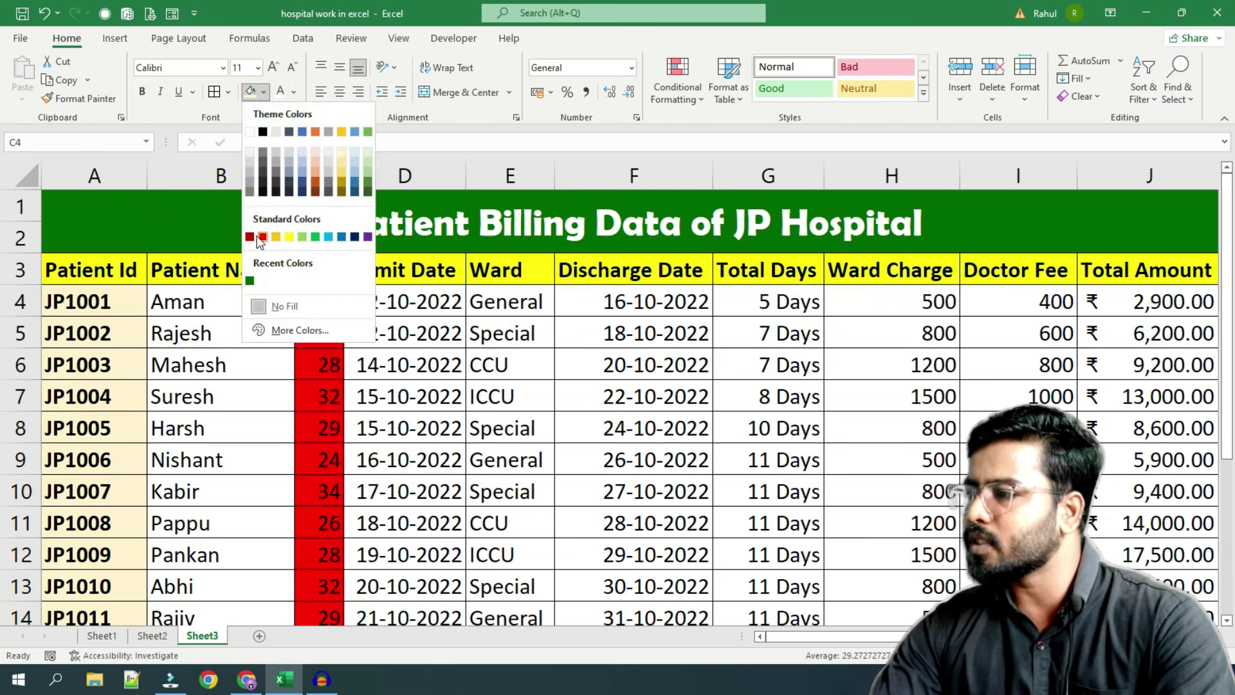
{"action": "left_click", "coordinate": [250, 237]}
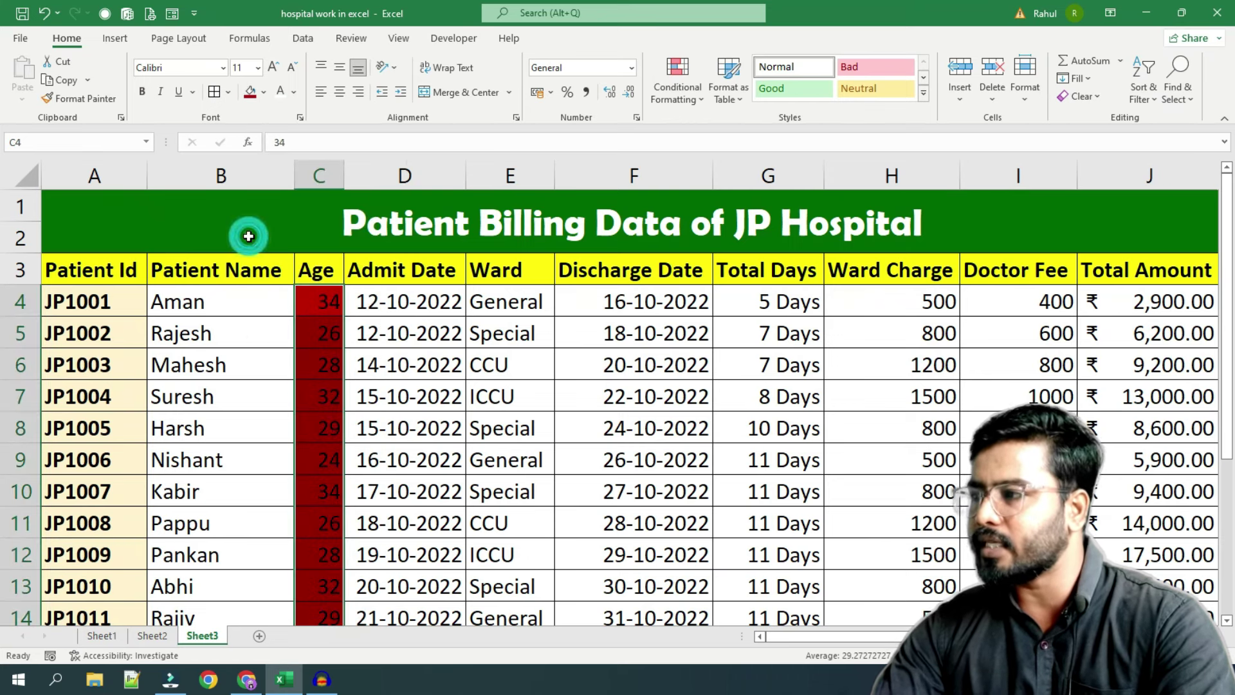
{"action": "left_click", "coordinate": [280, 92]}
{"action": "left_click", "coordinate": [142, 92]}
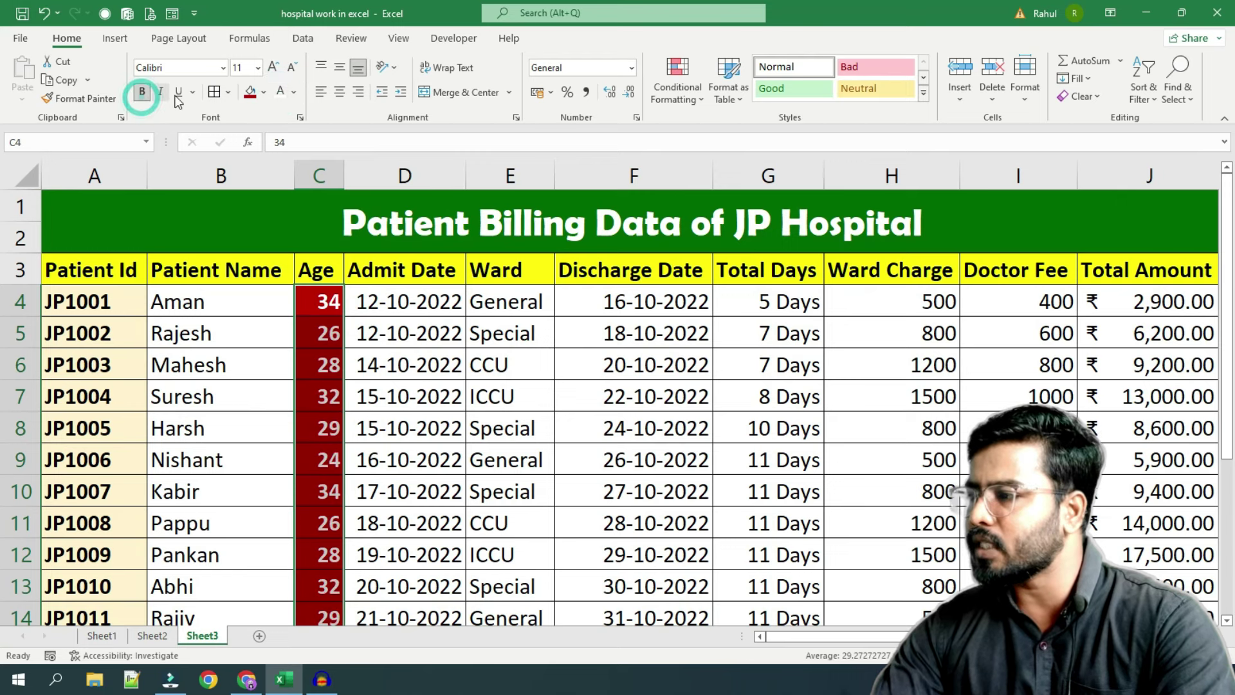
{"action": "left_click", "coordinate": [337, 93]}
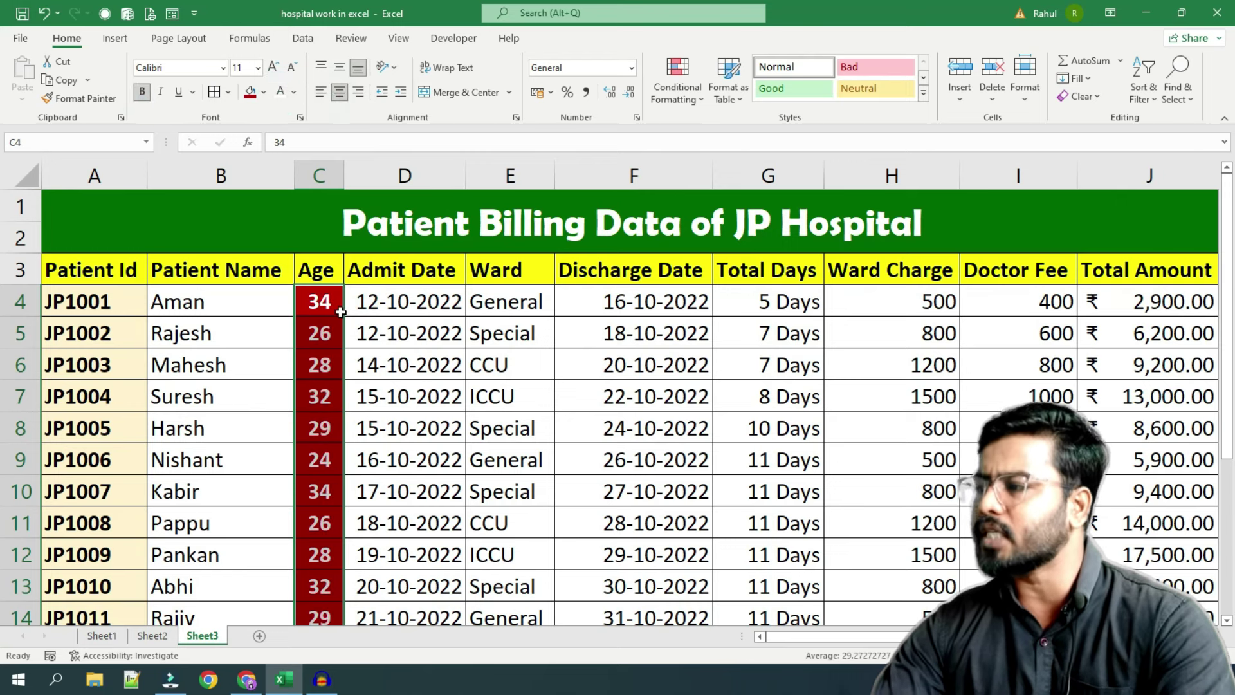
Fill the Total Days, Ward Charge and Doctor Fee values G4:I14 light blue
{"action": "left_click_drag", "start_coordinate": [765, 301], "coordinate": [1016, 616]}
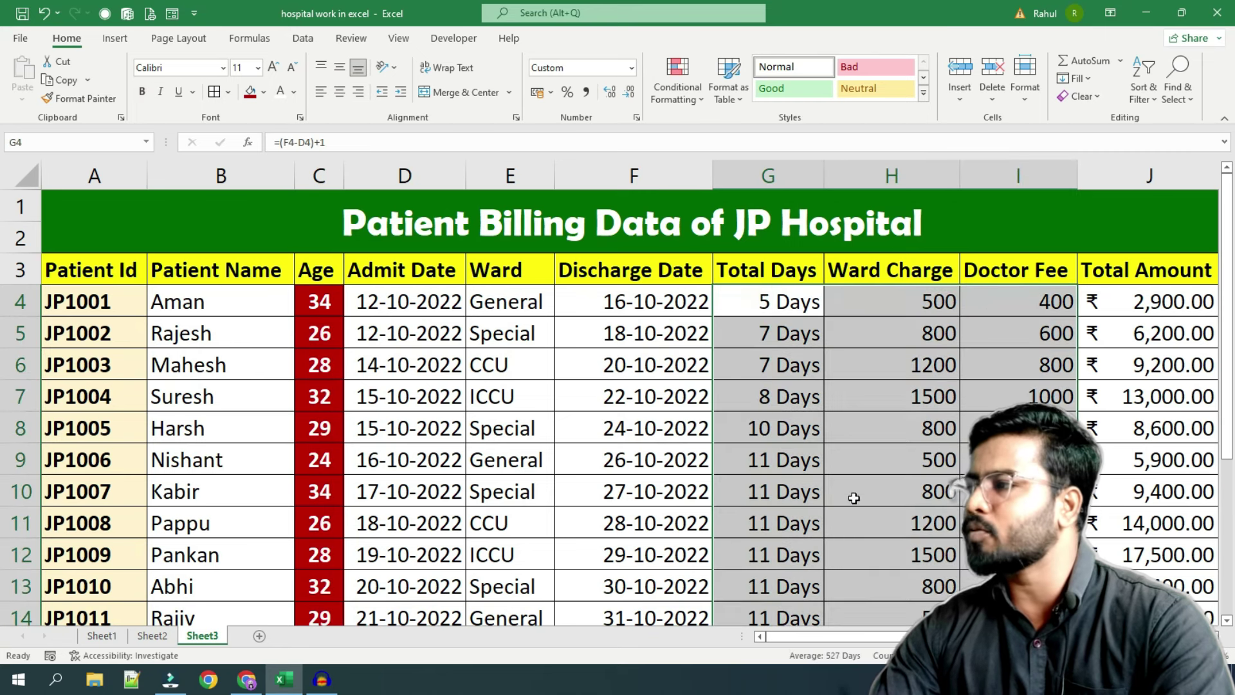
{"action": "left_click", "coordinate": [264, 92]}
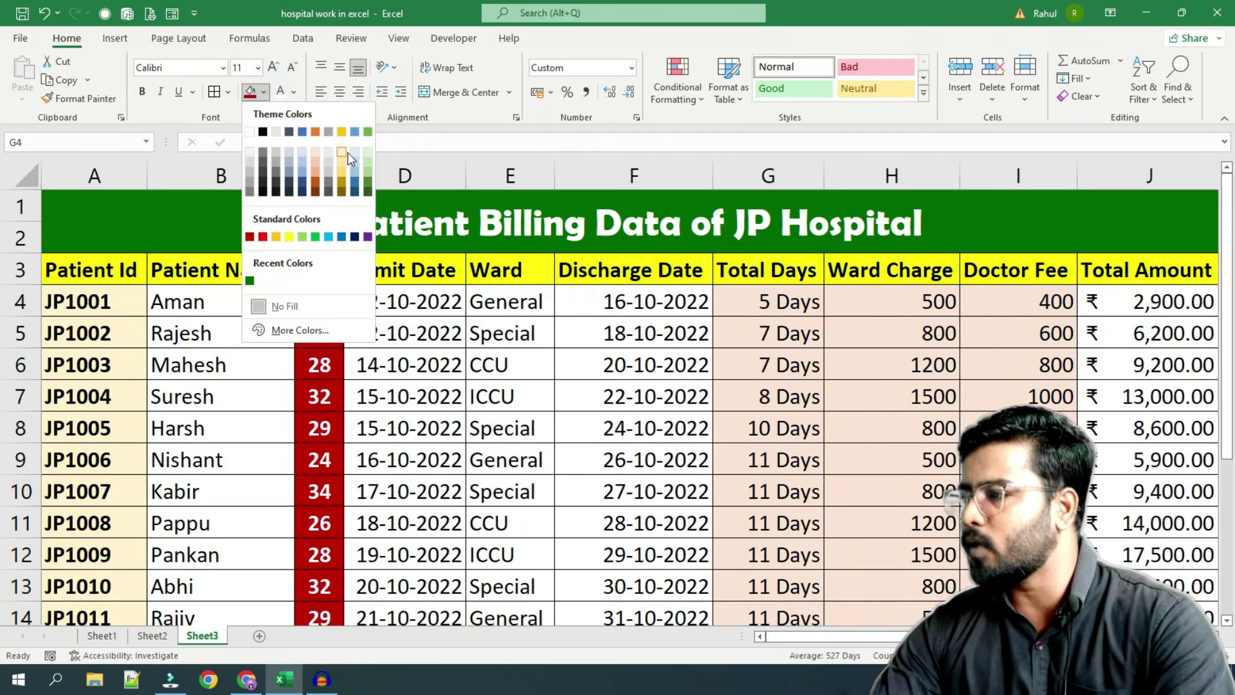
{"action": "left_click", "coordinate": [355, 151]}
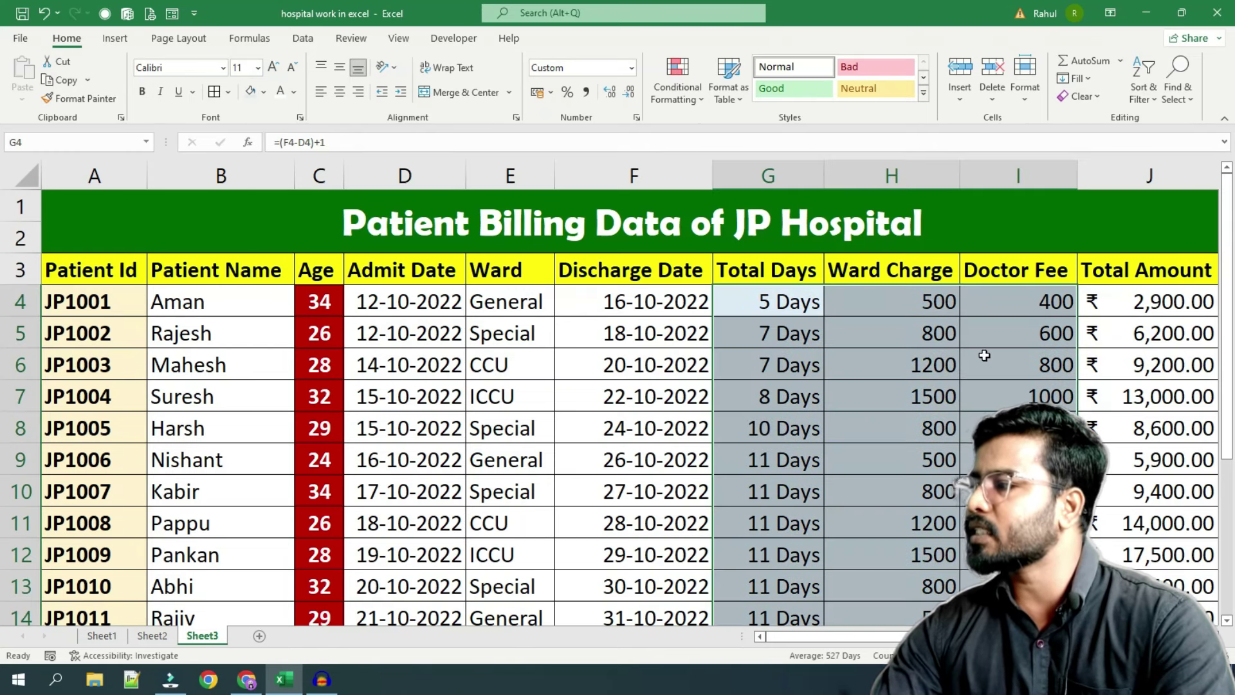
Give Total Amount cells J4:J14 a dark blue fill with white text
{"action": "left_click_drag", "start_coordinate": [1140, 304], "coordinate": [1142, 614]}
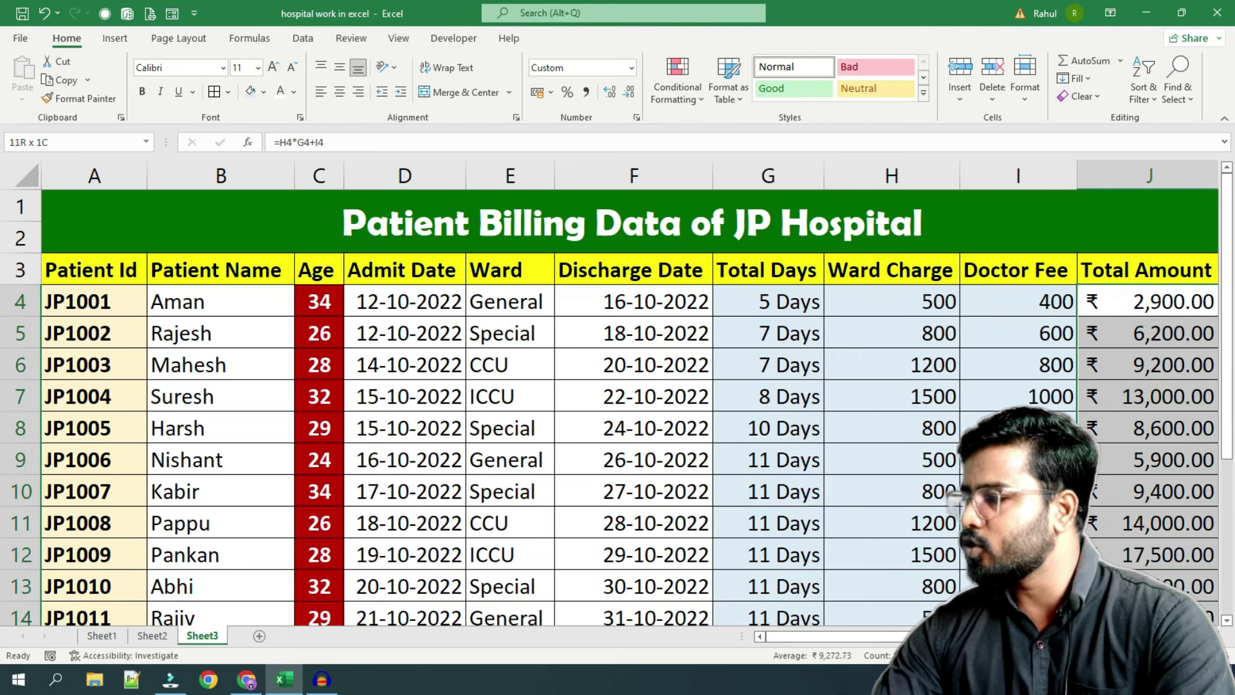
{"action": "left_click", "coordinate": [264, 92]}
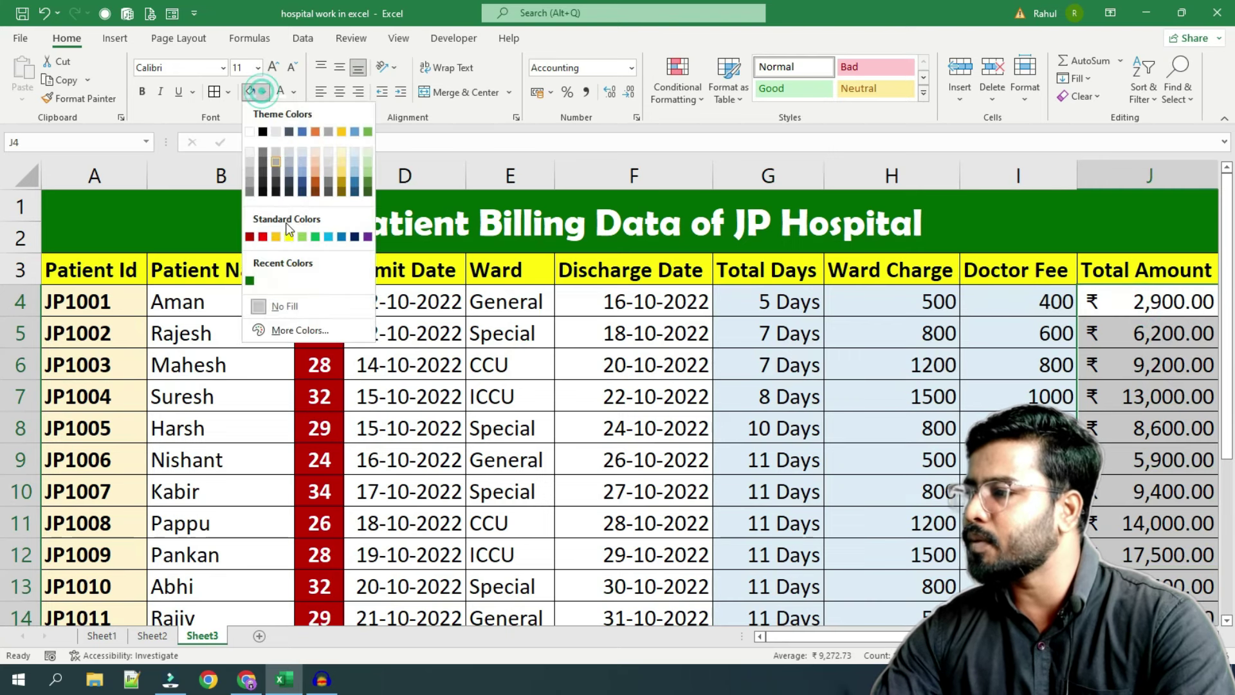
{"action": "left_click", "coordinate": [356, 236]}
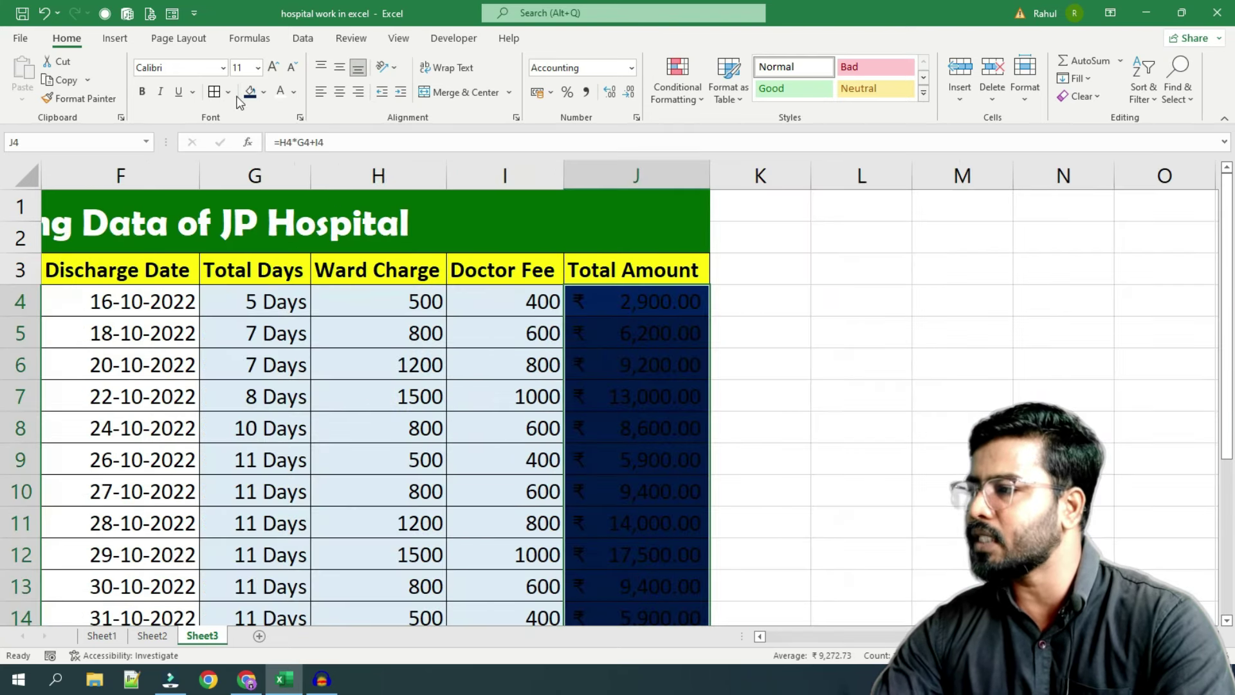
{"action": "left_click", "coordinate": [281, 91]}
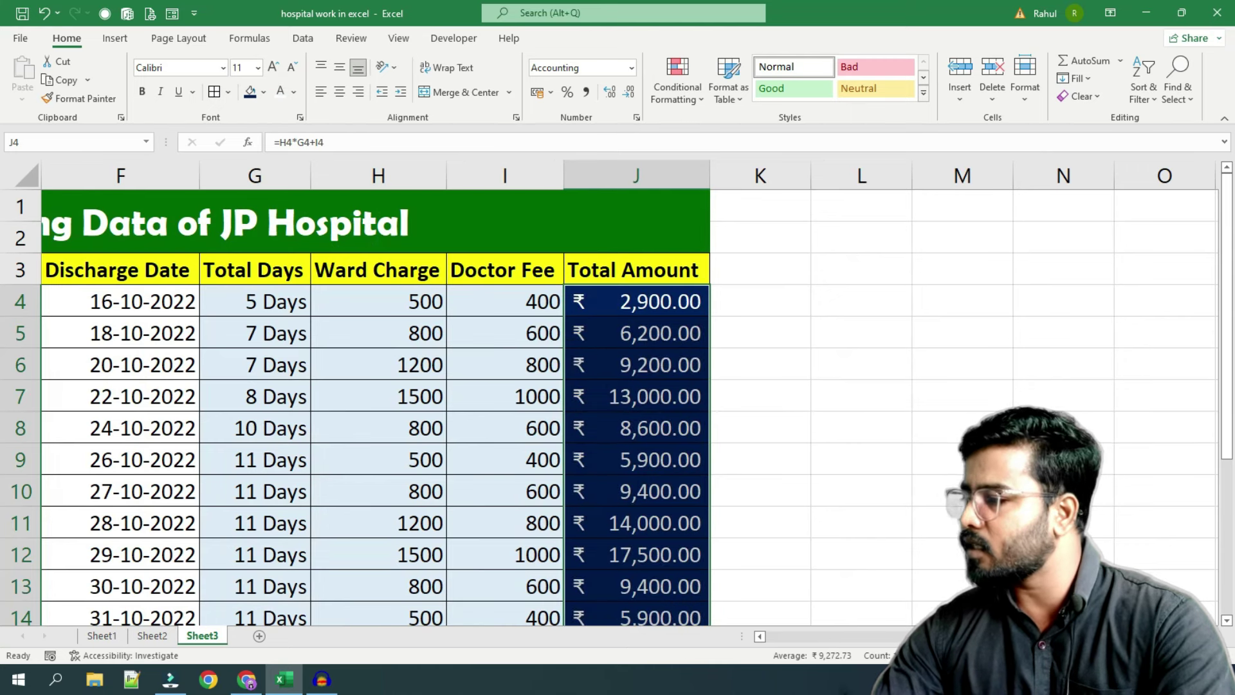
{"action": "scroll", "coordinate": [809, 639], "scroll_direction": "left", "scroll_amount": 5}
{"action": "left_click", "coordinate": [544, 516]}
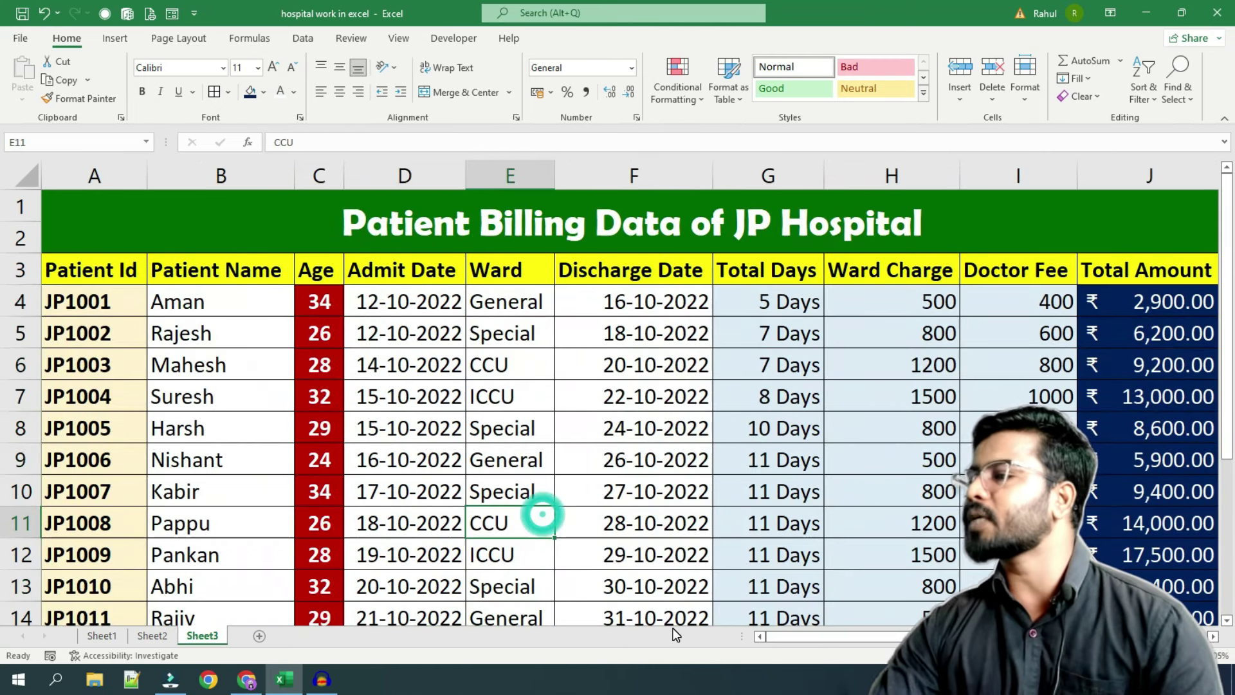